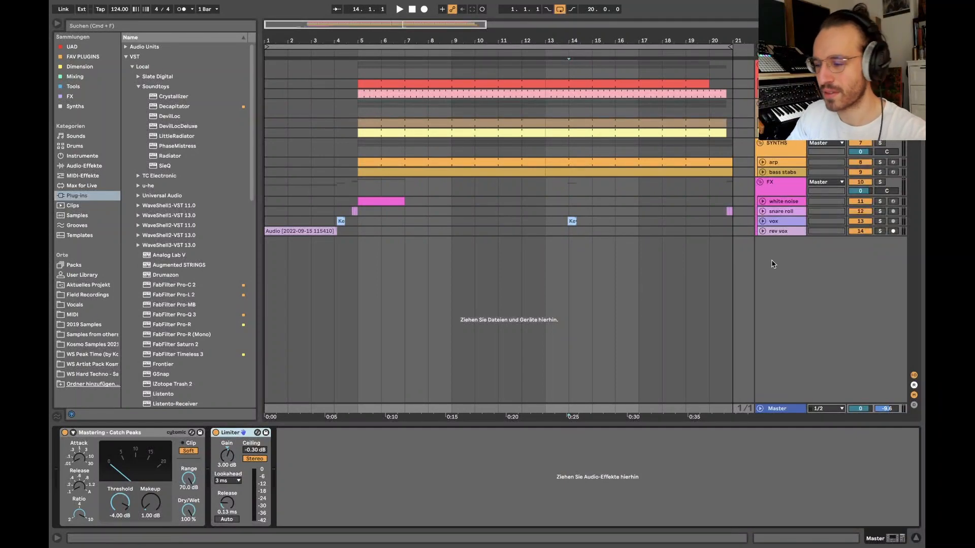
Play the full arrangement from bar 1 through to the end of the loop at bar 20.
{"action": "left_click", "coordinate": [765, 222]}
{"action": "left_click", "coordinate": [766, 222]}
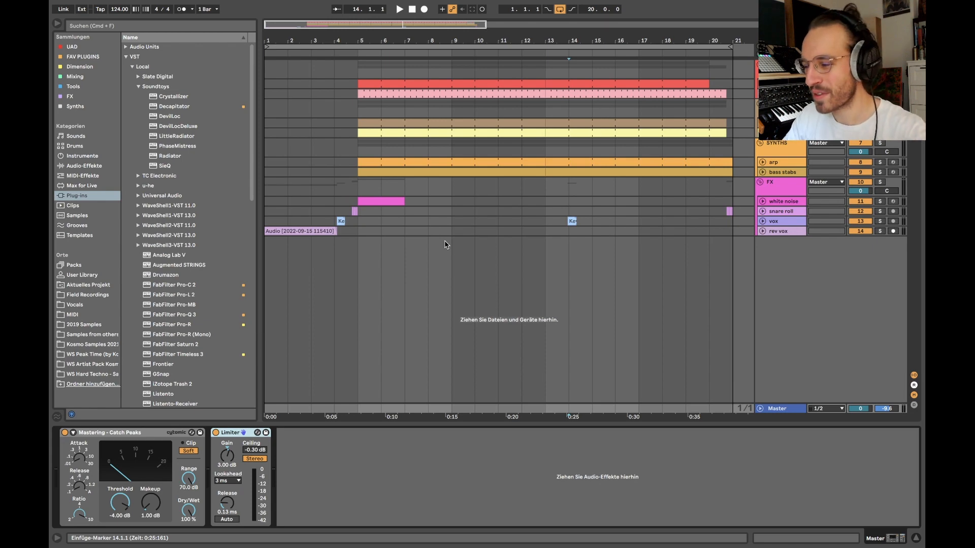
{"action": "left_click", "coordinate": [269, 210]}
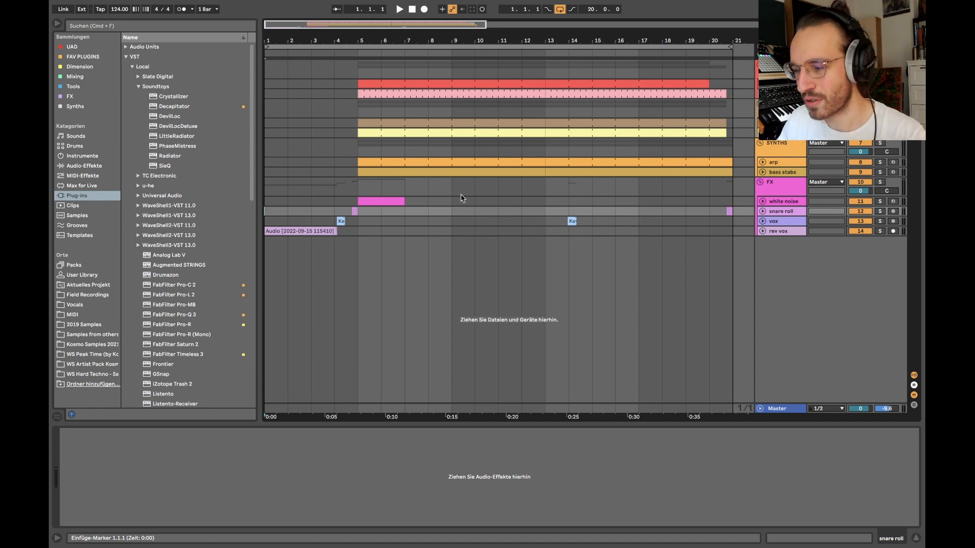
{"action": "key", "text": "space"}
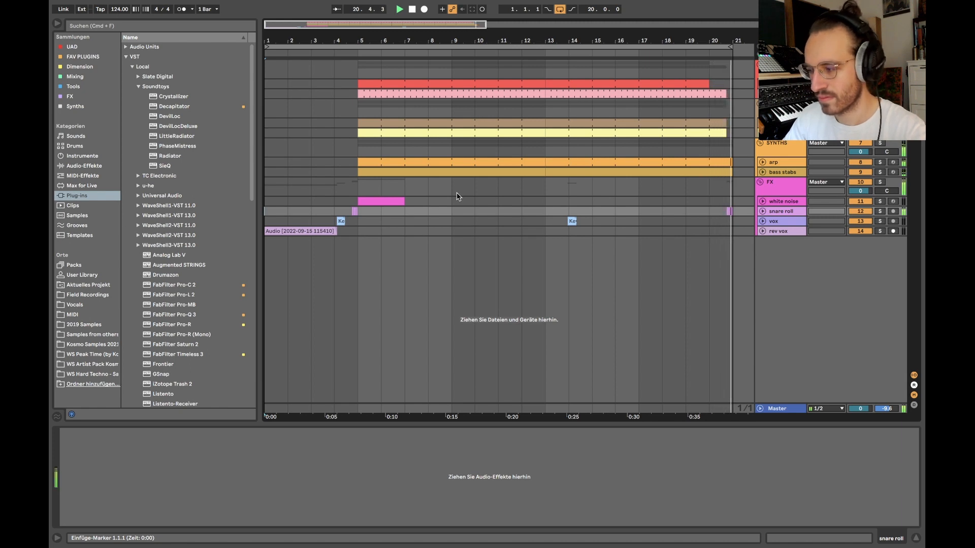
{"action": "key", "text": "space"}
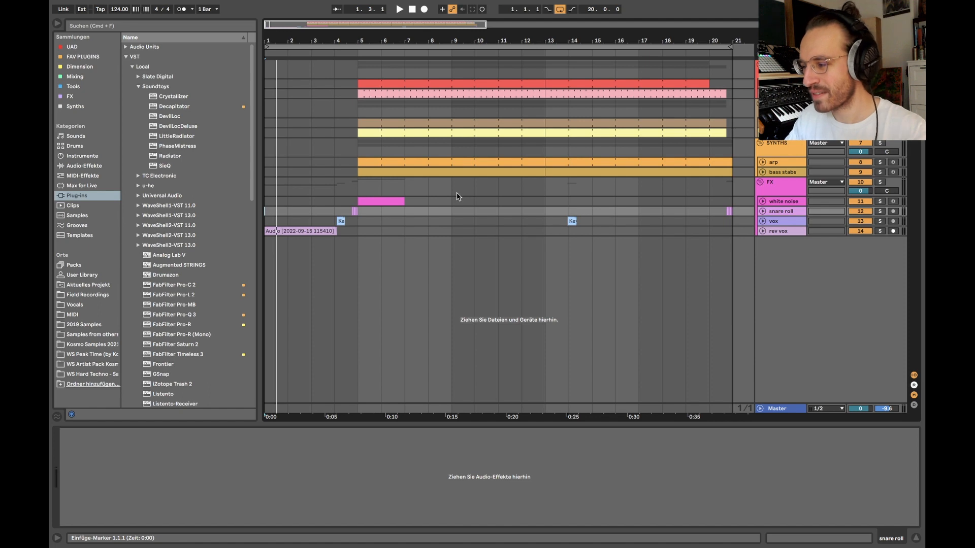
Solo the KICK/BASS group and expand its kick and bass synth tracks in the arrangement.
{"action": "left_click", "coordinate": [879, 64]}
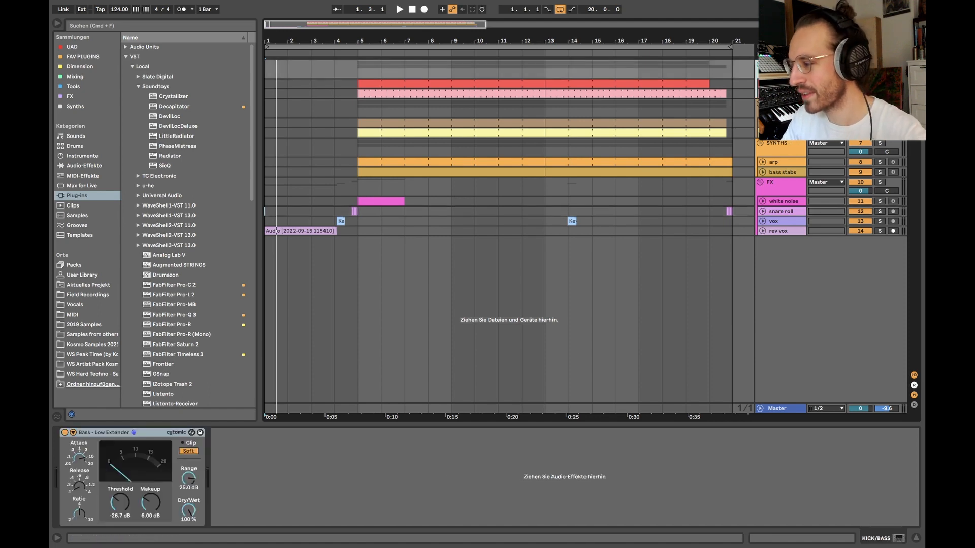
{"action": "left_click", "coordinate": [763, 94]}
{"action": "left_click", "coordinate": [762, 84]}
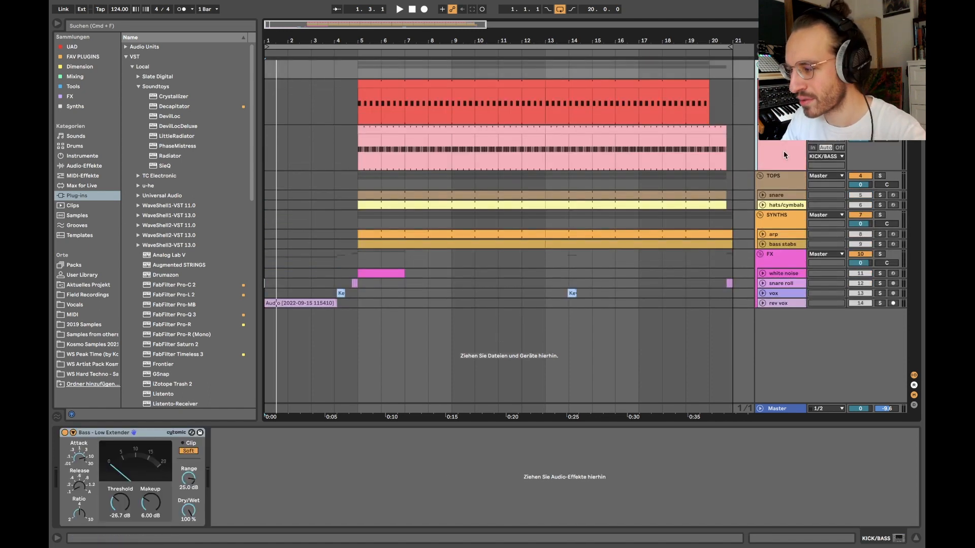
Examine the device chains of the kick and bass synth tracks and compare the two Kick 808 chains in the kick's Instrument Rack.
{"action": "left_click", "coordinate": [356, 104]}
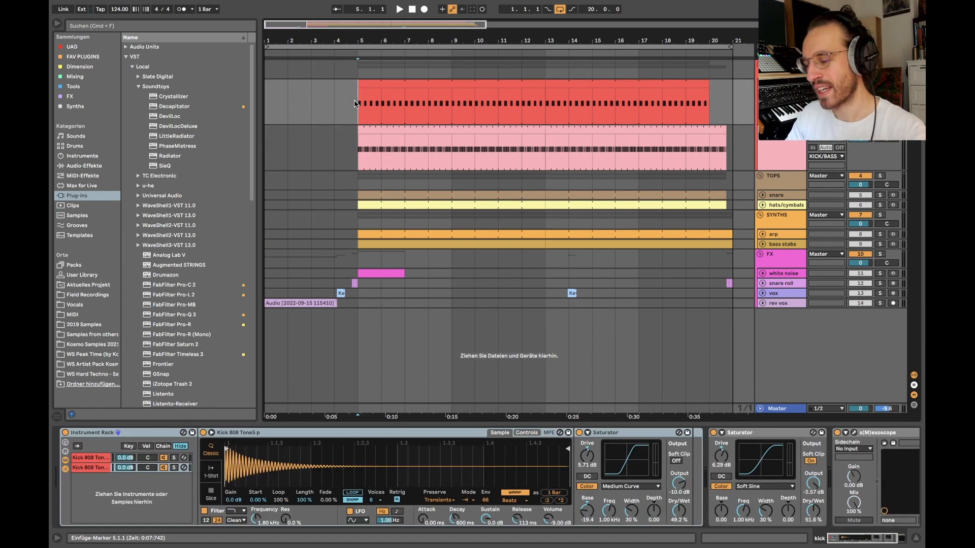
{"action": "key", "text": "Down"}
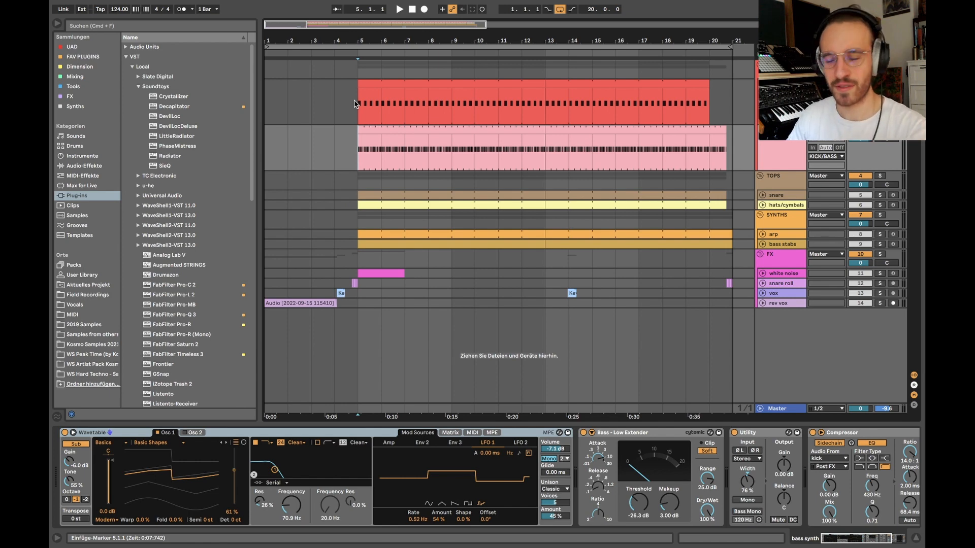
{"action": "key", "text": "Up"}
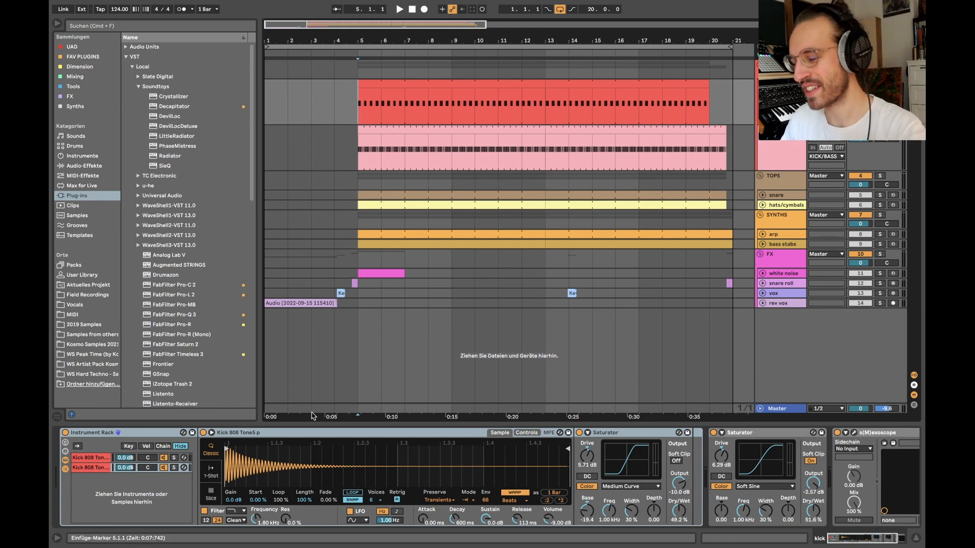
{"action": "left_click", "coordinate": [75, 467]}
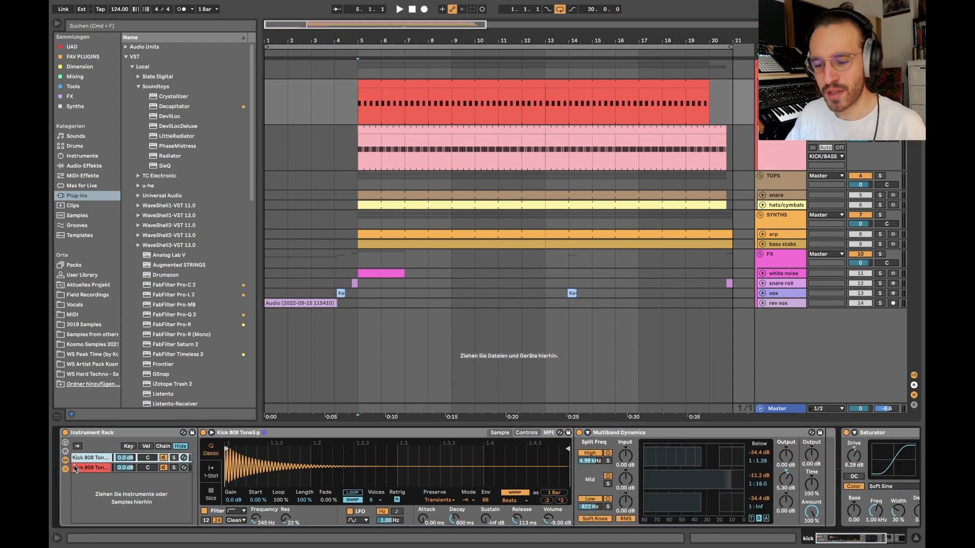
{"action": "key", "text": "Down"}
{"action": "key", "text": "Up"}
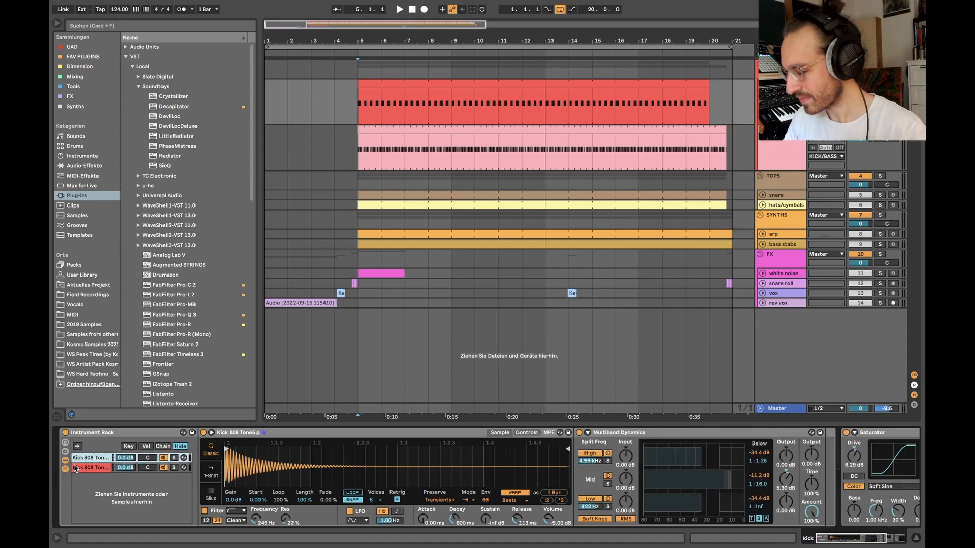
{"action": "key", "text": "Up"}
{"action": "key", "text": "Down"}
{"action": "key", "text": "Up"}
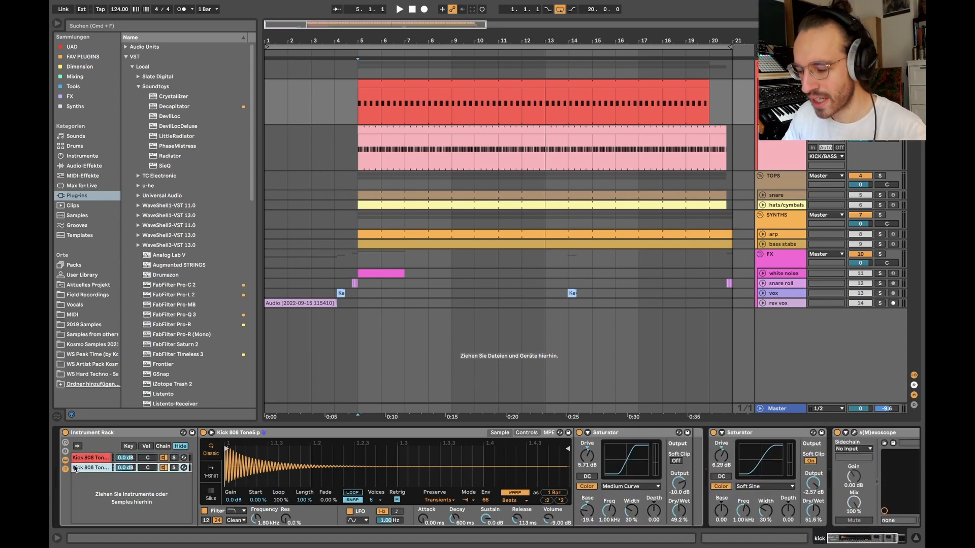
Solo the first Kick 808 chain and play it from bar 5, comparing the sound with Multiband Dynamics off and on.
{"action": "left_click", "coordinate": [96, 468]}
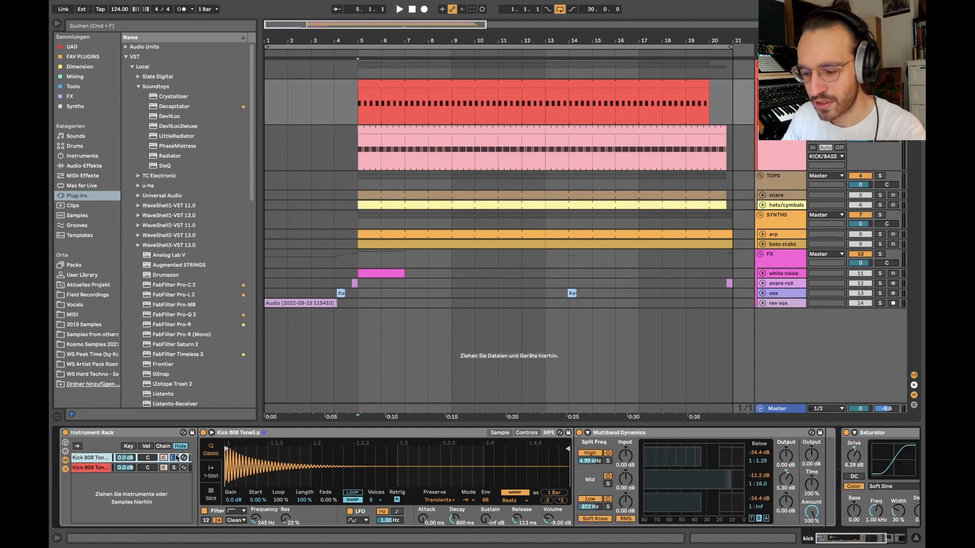
{"action": "left_click", "coordinate": [354, 110]}
{"action": "key", "text": "space"}
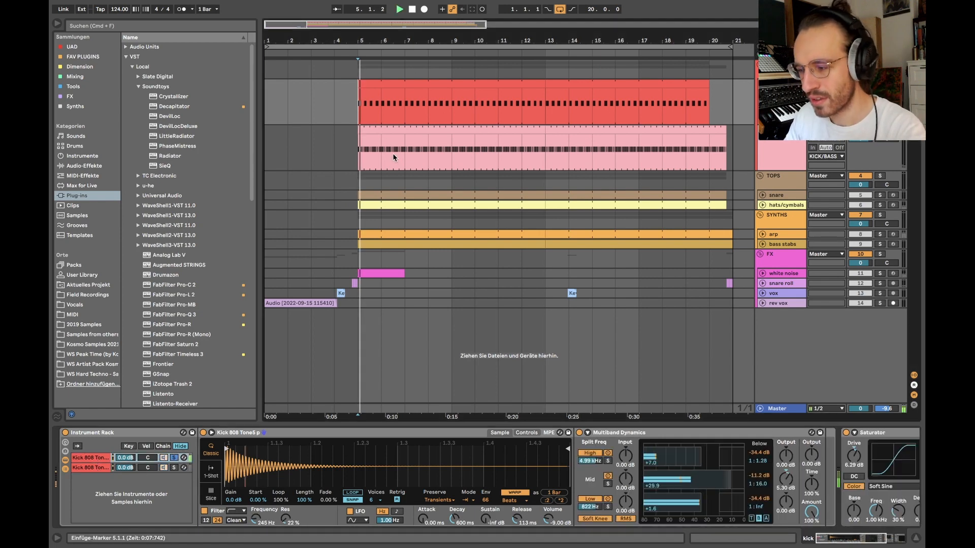
{"action": "key", "text": "space"}
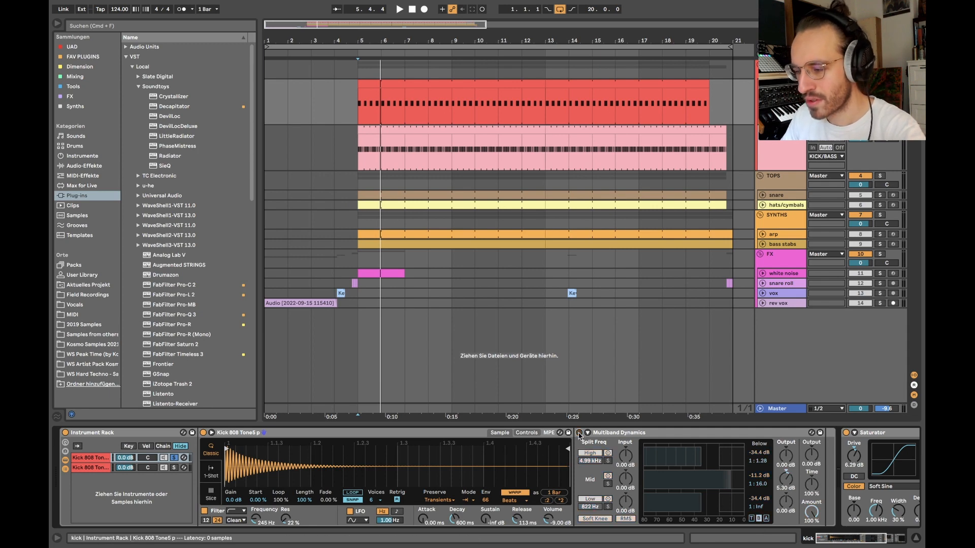
{"action": "key", "text": "space"}
{"action": "left_click", "coordinate": [579, 433]}
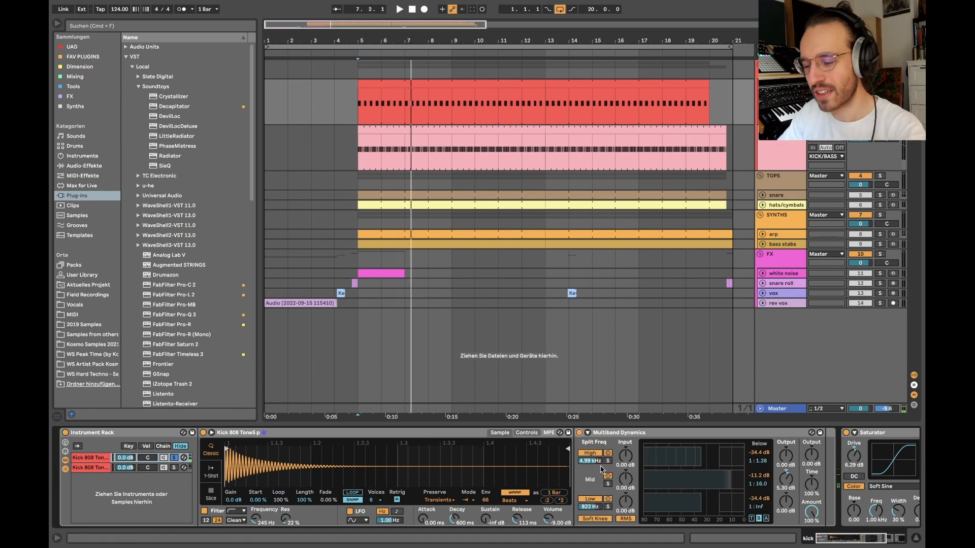
Solo the second Kick 808 chain, check its sampler controls and Saturator while listening from bar 5, and release the solo.
{"action": "left_click", "coordinate": [174, 467]}
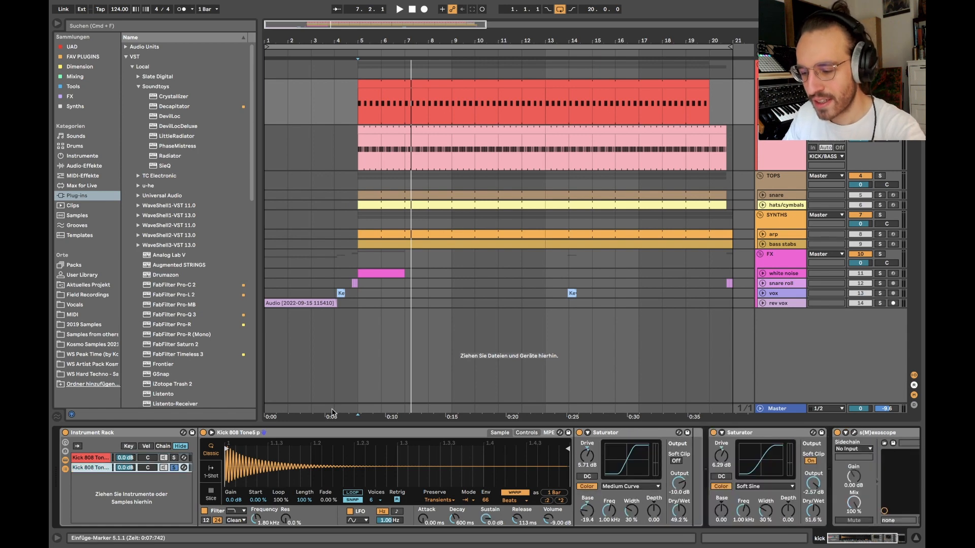
{"action": "left_click", "coordinate": [319, 433]}
{"action": "left_click", "coordinate": [535, 432]}
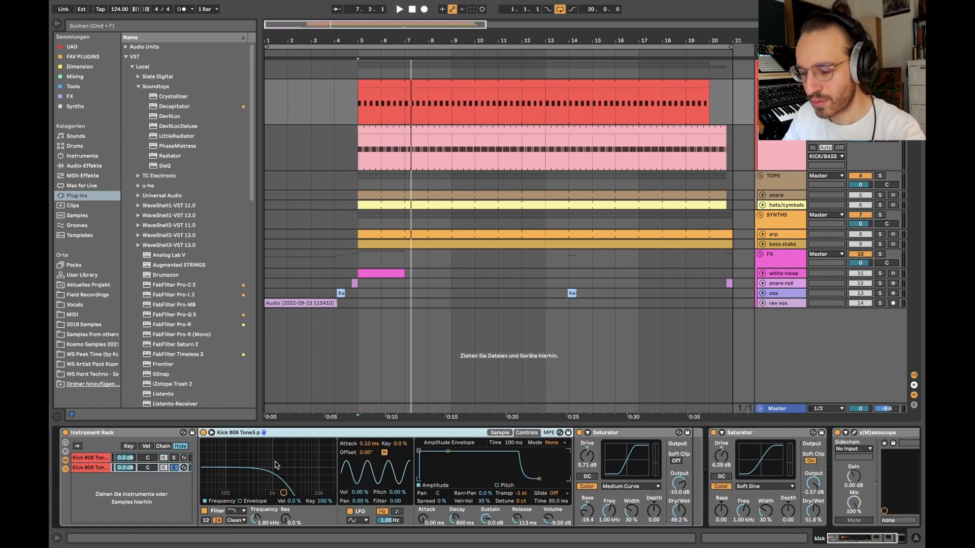
{"action": "left_click", "coordinate": [499, 433]}
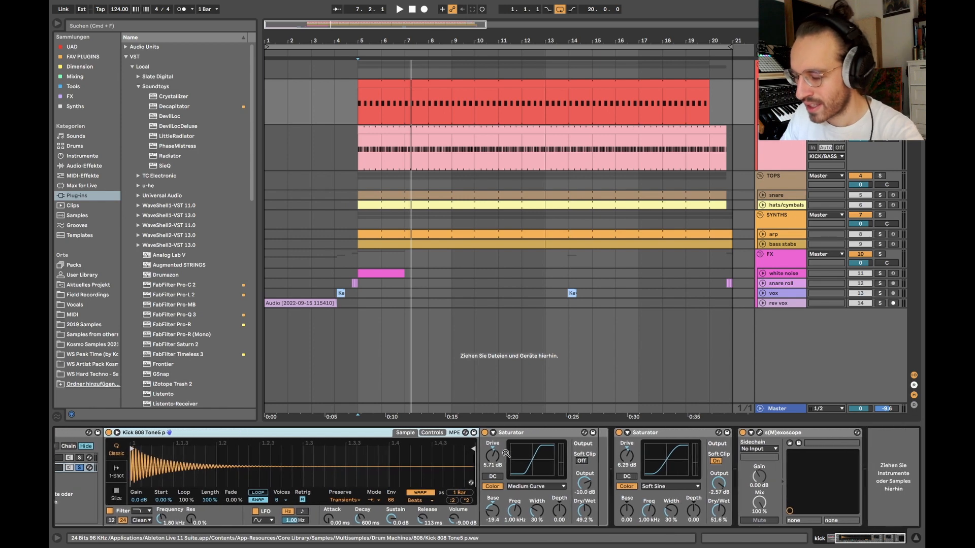
{"action": "key", "text": "space"}
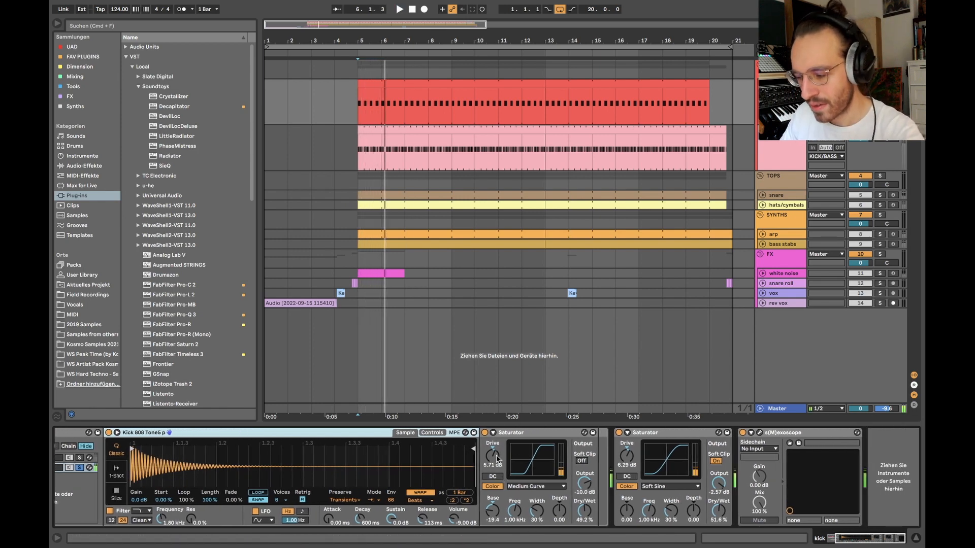
{"action": "scroll", "coordinate": [611, 472], "scroll_direction": "left", "scroll_amount": 5}
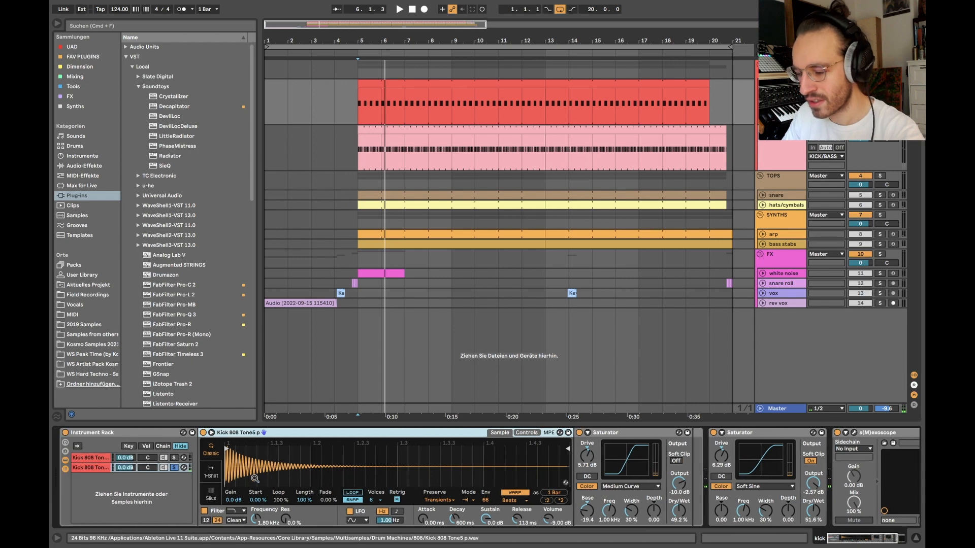
{"action": "left_click", "coordinate": [173, 468]}
Review the first Kick 808 chain's effects and display the combined kick's waveform in s(M)exoscope during playback from bar 5.
{"action": "left_click", "coordinate": [86, 459]}
{"action": "scroll", "coordinate": [614, 472], "scroll_direction": "right", "scroll_amount": 5}
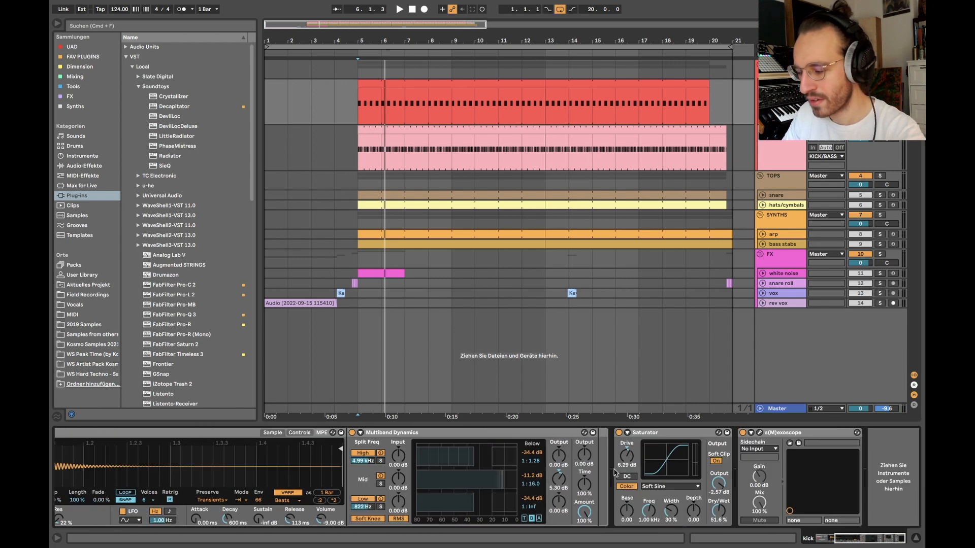
{"action": "left_click", "coordinate": [625, 449]}
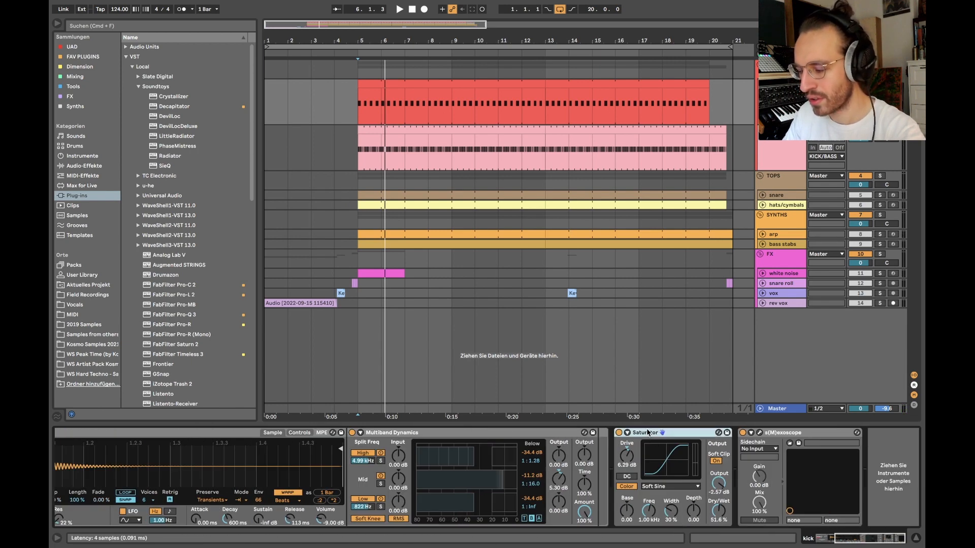
{"action": "left_click", "coordinate": [760, 433]}
{"action": "key", "text": "space"}
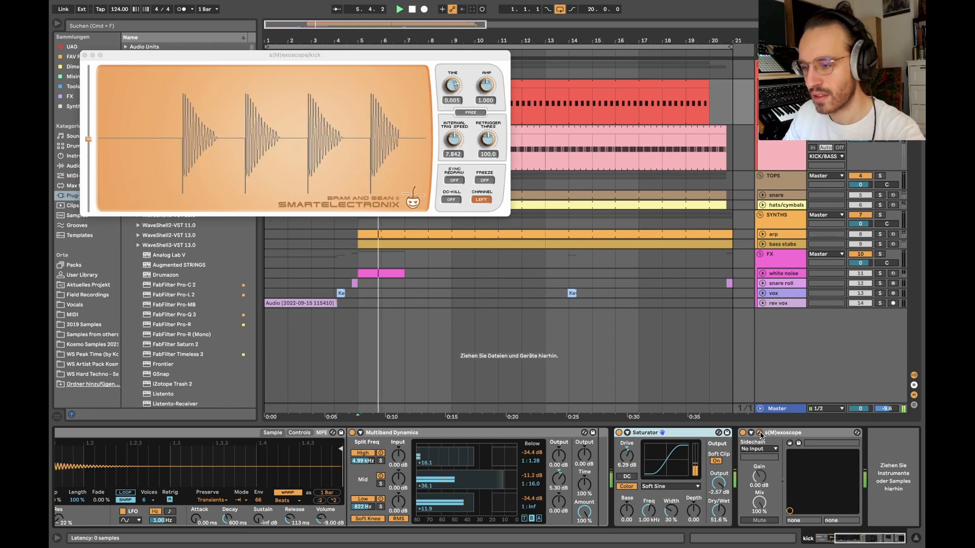
{"action": "key", "text": "space"}
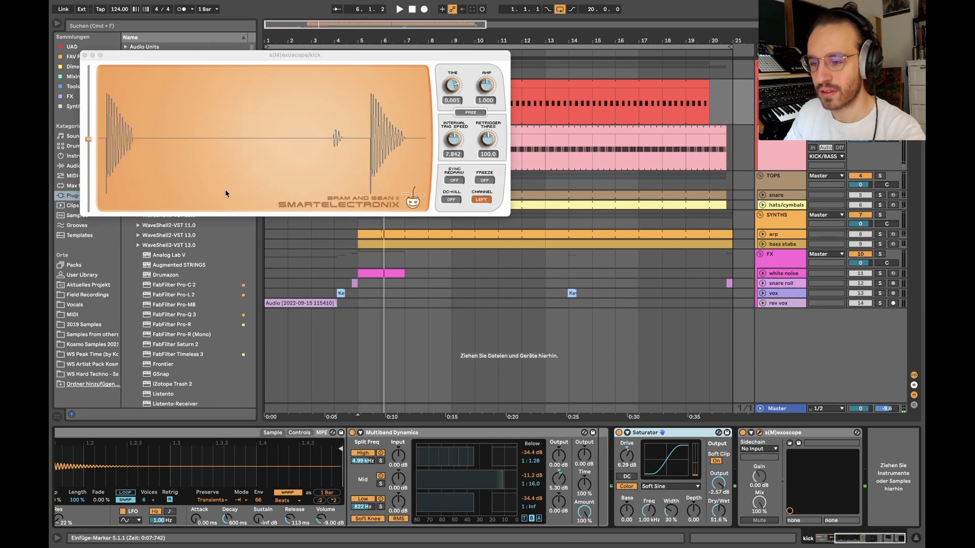
Replay the kick through s(M)exoscope and delete that device from the kick track.
{"action": "left_click", "coordinate": [795, 435]}
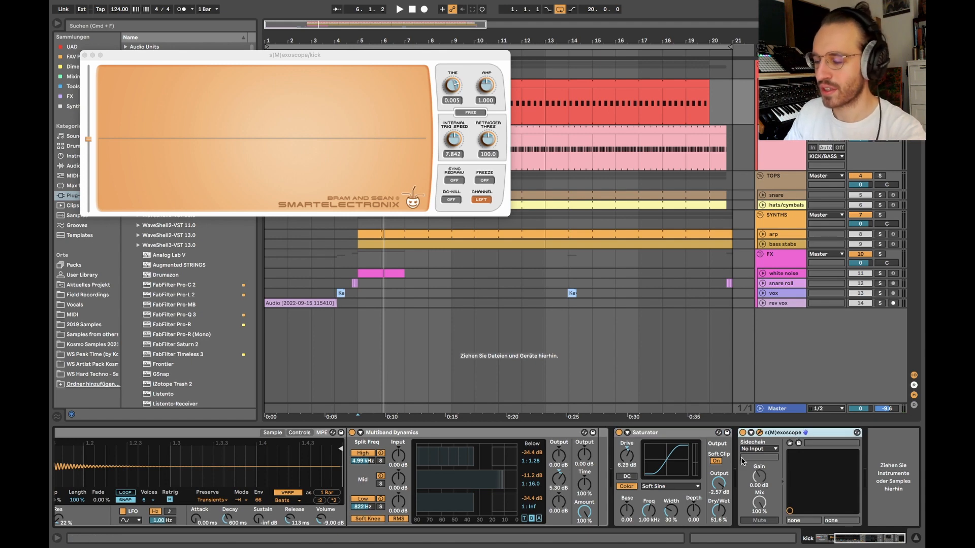
{"action": "key", "text": "space"}
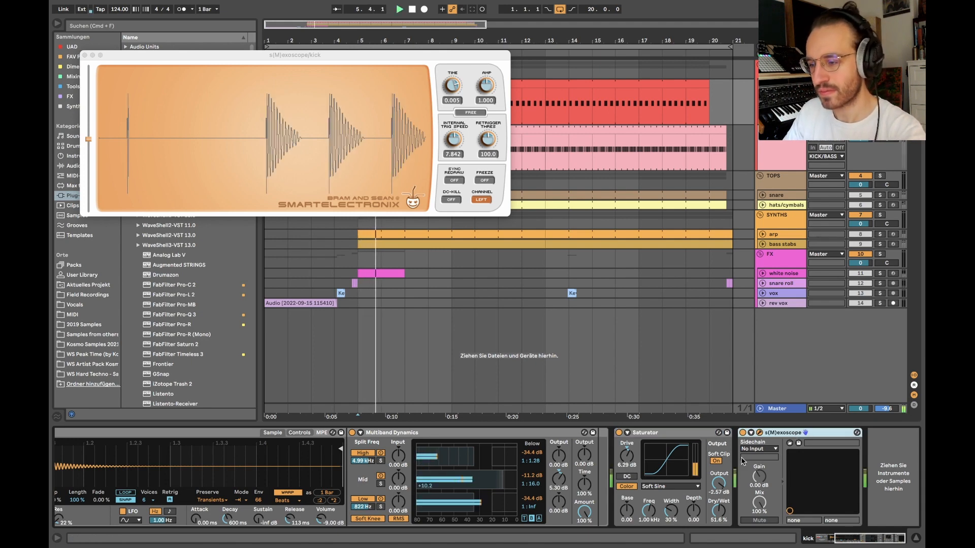
{"action": "key", "text": "space"}
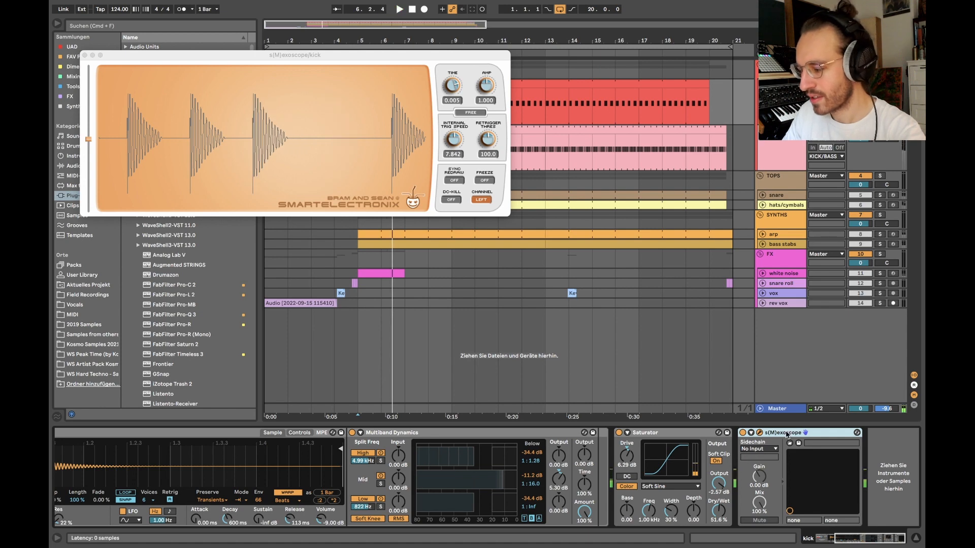
{"action": "key", "text": "Delete"}
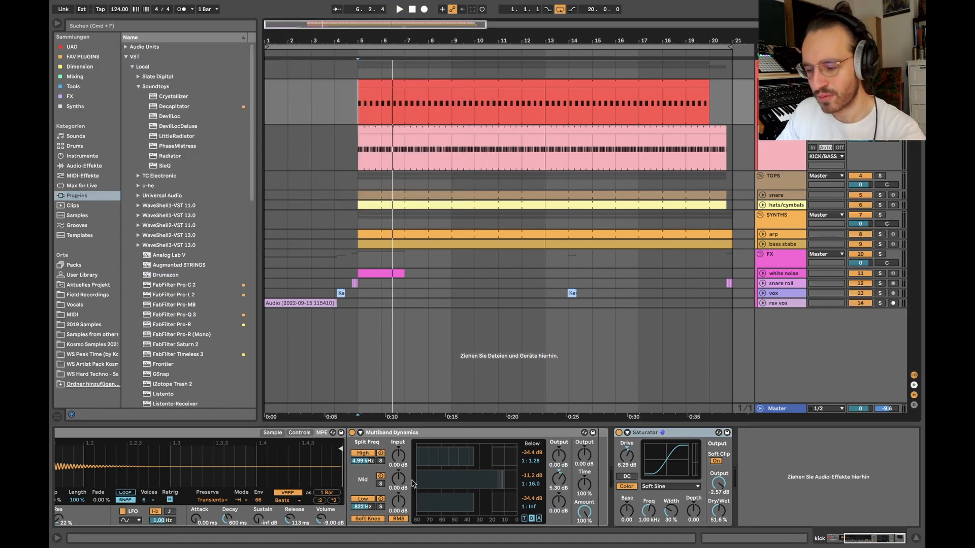
Show the pitch envelope in the first Kick 808 chain's sampler controls.
{"action": "scroll", "coordinate": [413, 484], "scroll_direction": "left", "scroll_amount": 5}
{"action": "left_click", "coordinate": [526, 433]}
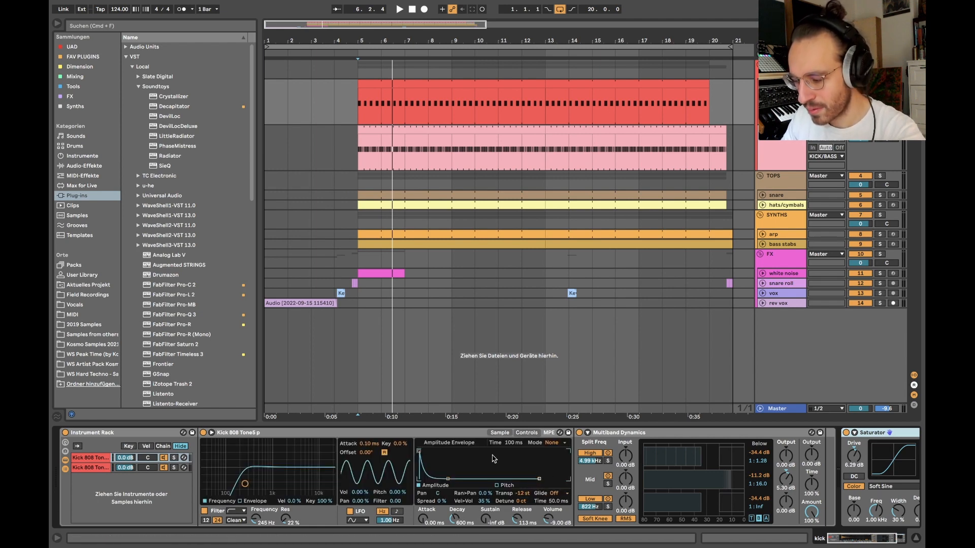
{"action": "left_click", "coordinate": [501, 486]}
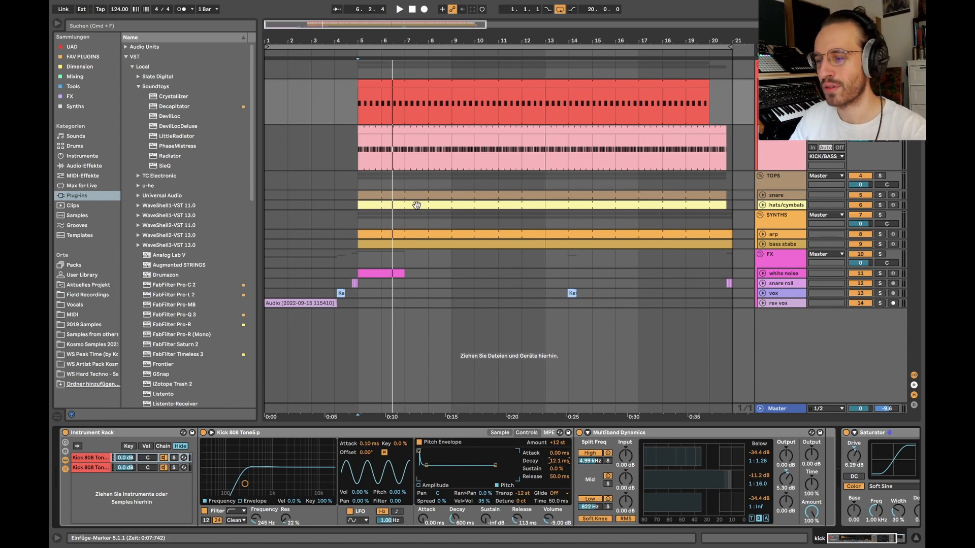
Highlight the kick pattern from bar 5 to bar 9 and open the first bass synth clip to inspect its MIDI notes and velocities.
{"action": "left_click", "coordinate": [359, 103]}
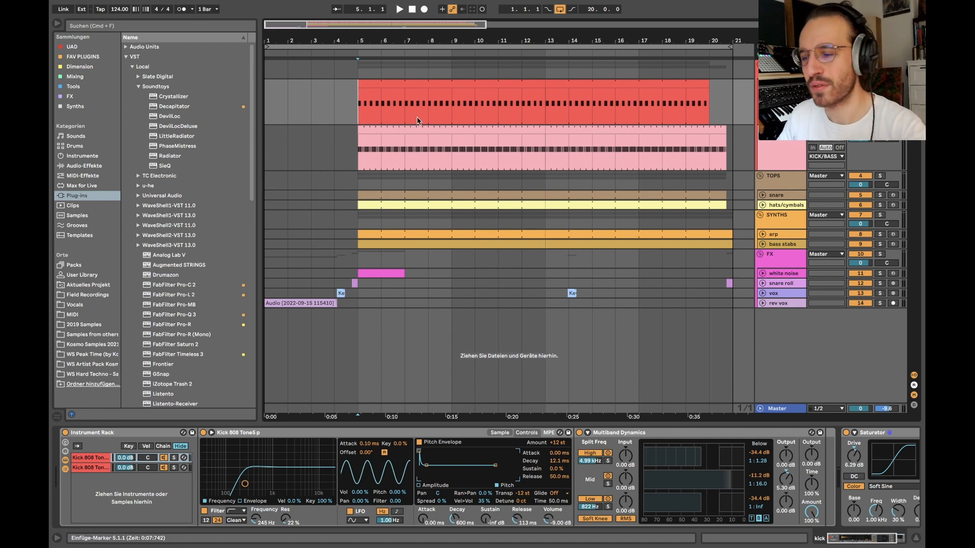
{"action": "left_click_drag", "start_coordinate": [358, 108], "coordinate": [448, 114]}
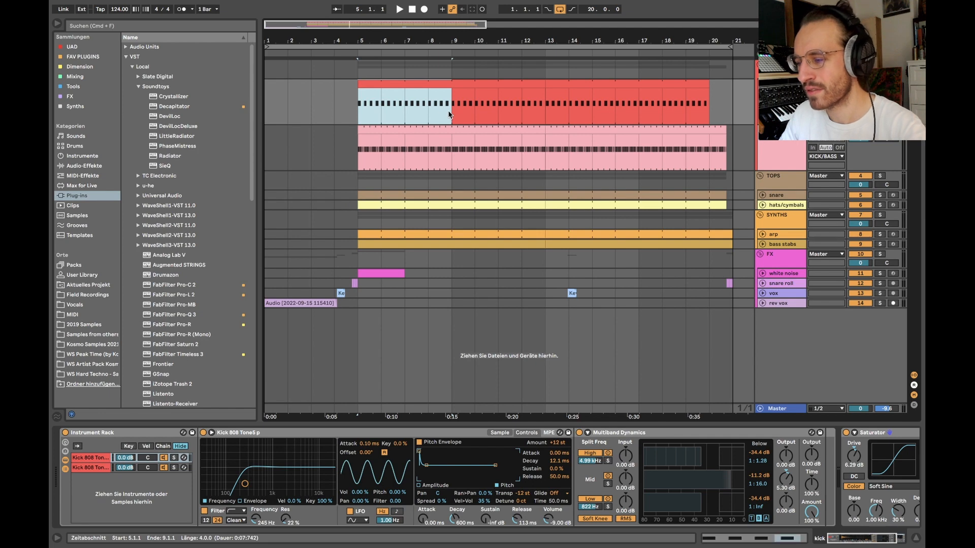
{"action": "left_click", "coordinate": [760, 143]}
{"action": "left_click", "coordinate": [357, 148]}
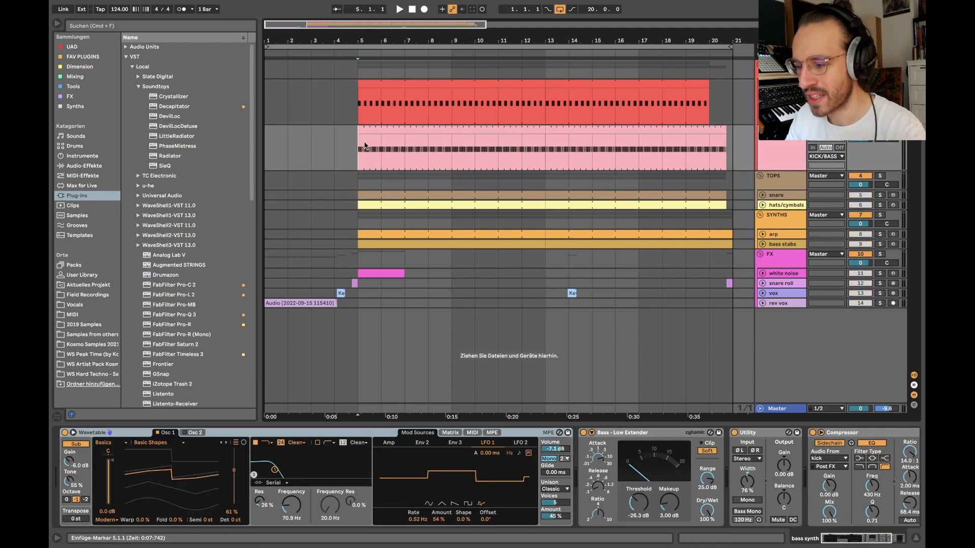
{"action": "double_click", "coordinate": [378, 130]}
{"action": "scroll", "coordinate": [452, 498], "scroll_direction": "down", "scroll_amount": 3}
{"action": "left_click", "coordinate": [558, 507]}
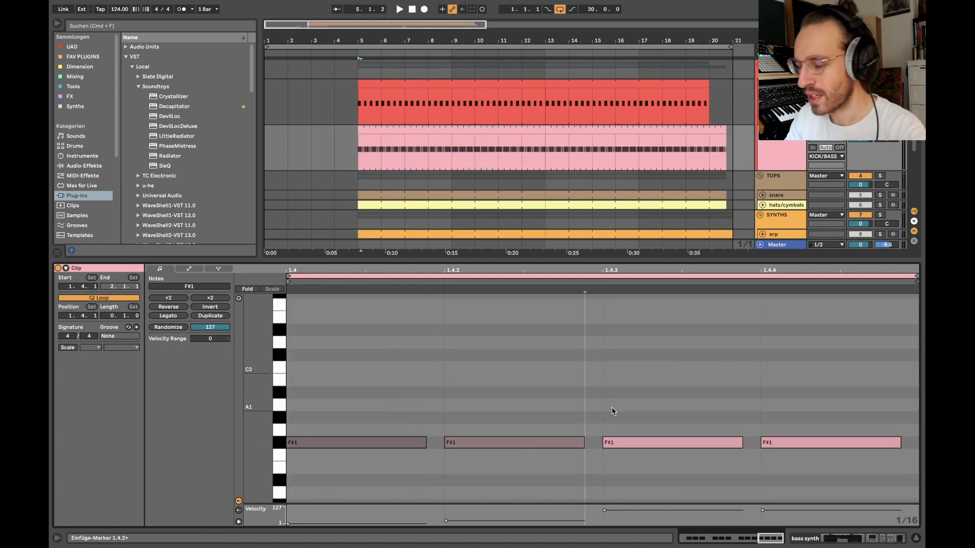
Compare the last two F#1 notes with the first two, audition the second note at a higher velocity, and undo that change.
{"action": "left_click_drag", "start_coordinate": [604, 407], "coordinate": [838, 479]}
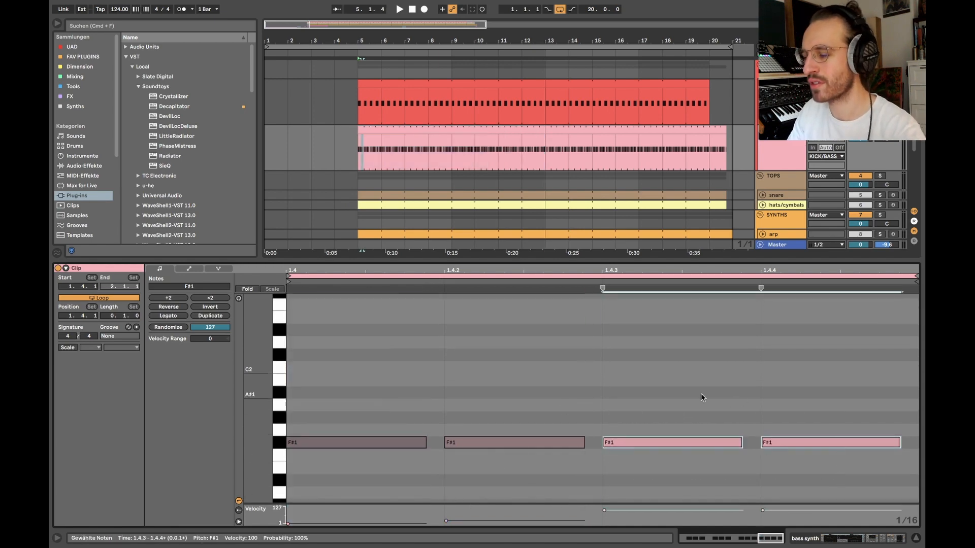
{"action": "left_click_drag", "start_coordinate": [462, 407], "coordinate": [408, 461]}
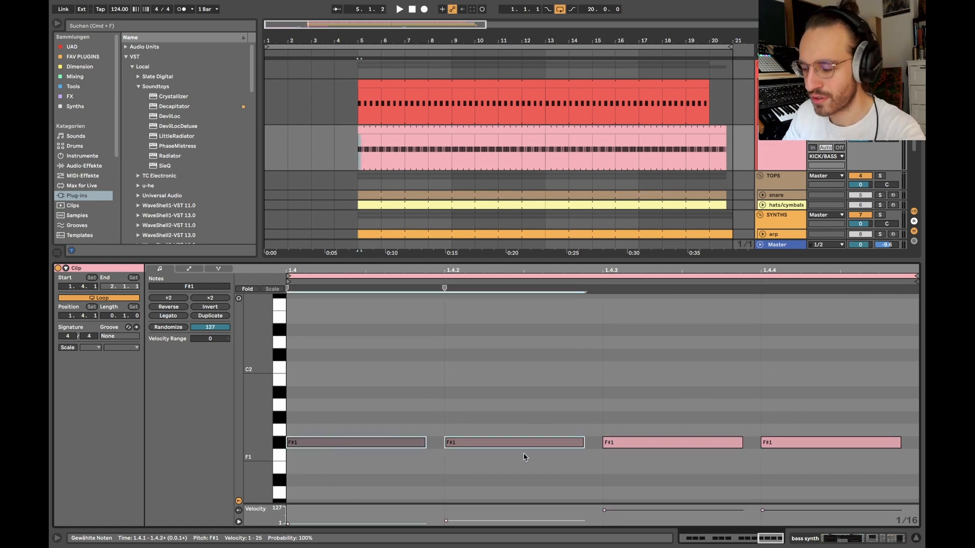
{"action": "mouse_move", "coordinate": [496, 412]}
{"action": "left_mouse_down"}
{"action": "mouse_move", "coordinate": [503, 380]}
{"action": "mouse_move", "coordinate": [497, 420]}
{"action": "left_mouse_up"}
{"action": "left_click_drag", "start_coordinate": [472, 521], "coordinate": [476, 510]}
{"action": "key", "text": "space"}
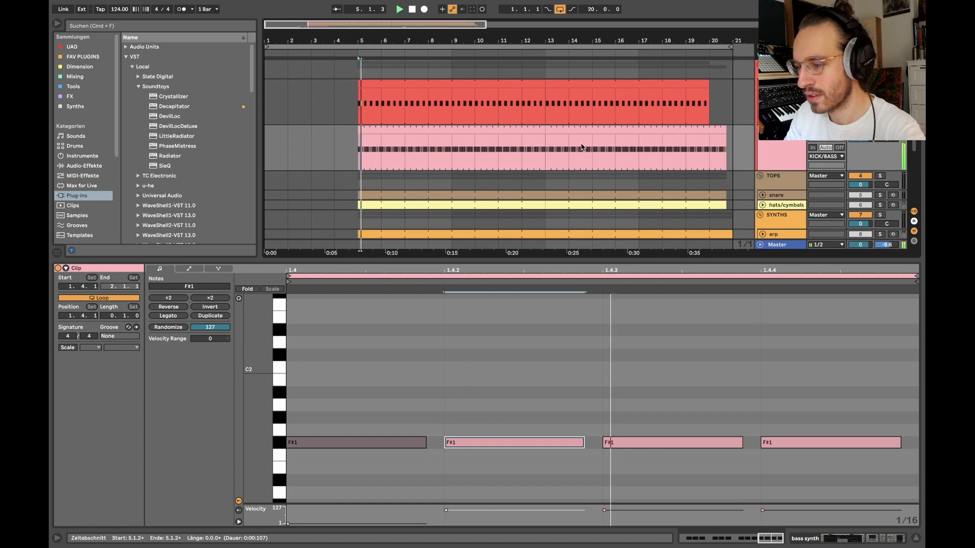
{"action": "key", "text": "super+z"}
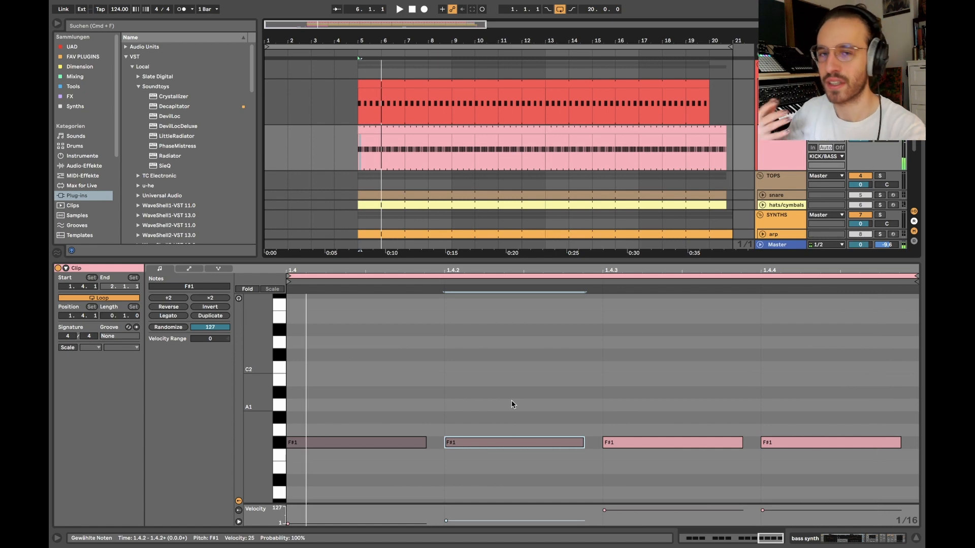
Show the bass synth's Wavetable device and review its amp envelope, filter frequency and modulation matrix.
{"action": "key", "text": "shift+Tab"}
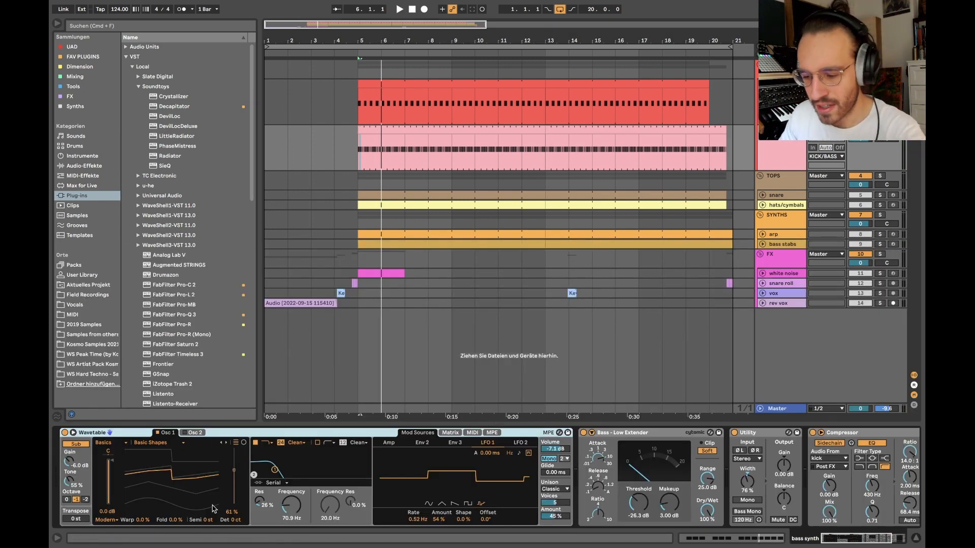
{"action": "left_click", "coordinate": [401, 441]}
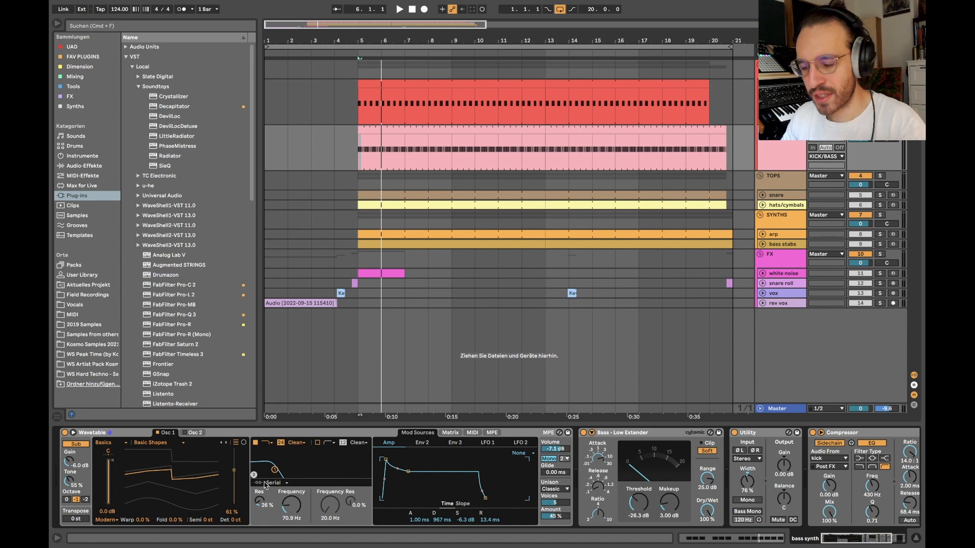
{"action": "left_click", "coordinate": [298, 514]}
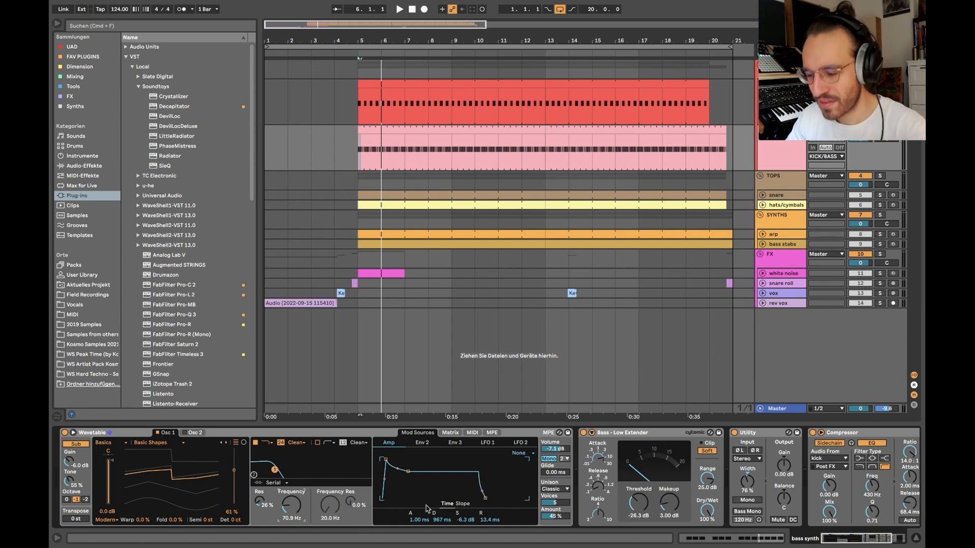
{"action": "left_click", "coordinate": [450, 433]}
{"action": "left_click_drag", "start_coordinate": [457, 487], "coordinate": [458, 483]}
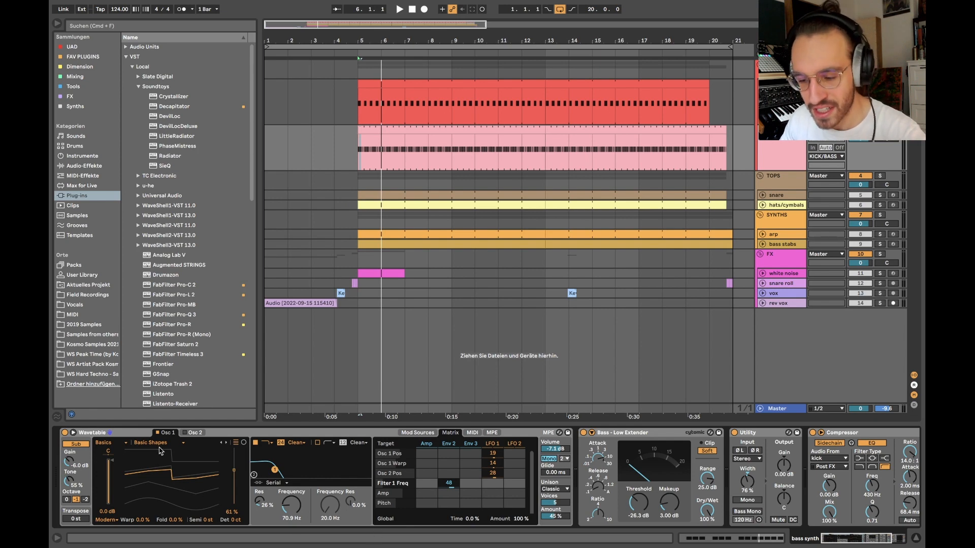
Set oscillator 1's wavetable position to 62% and remove the LFO 1 modulation from Osc 2 Pos.
{"action": "left_click_drag", "start_coordinate": [174, 494], "coordinate": [174, 489]}
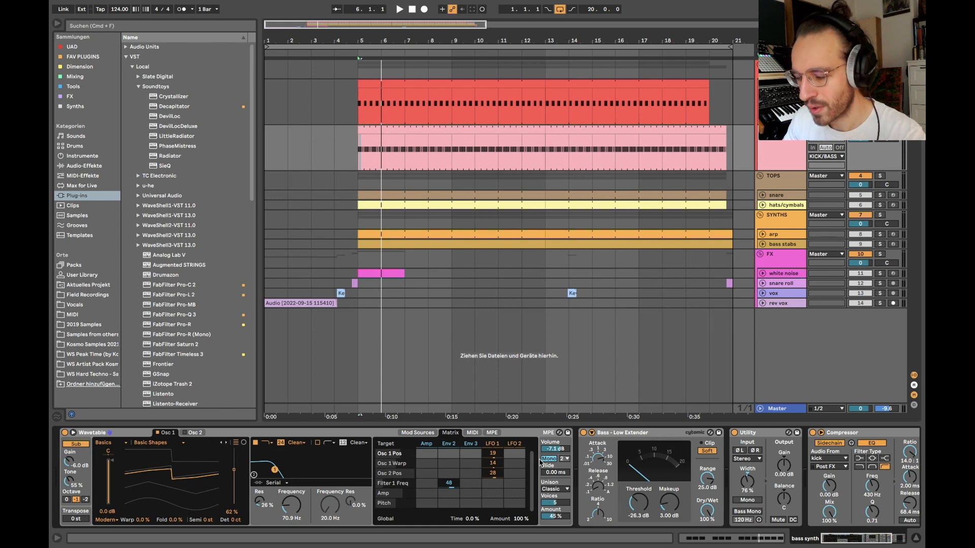
{"action": "double_click", "coordinate": [492, 473]}
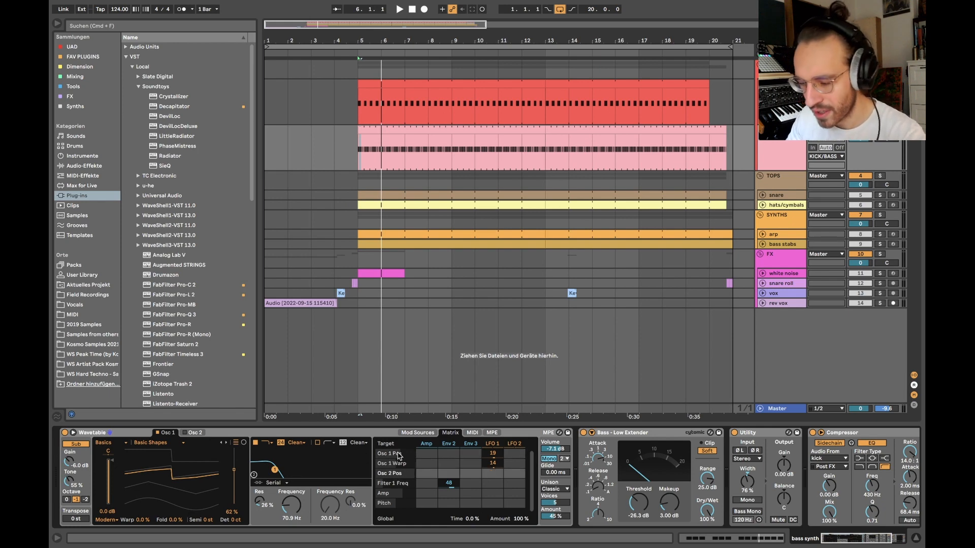
Review Wavetable's LFO 1 settings and return to the modulation matrix.
{"action": "left_click", "coordinate": [424, 435]}
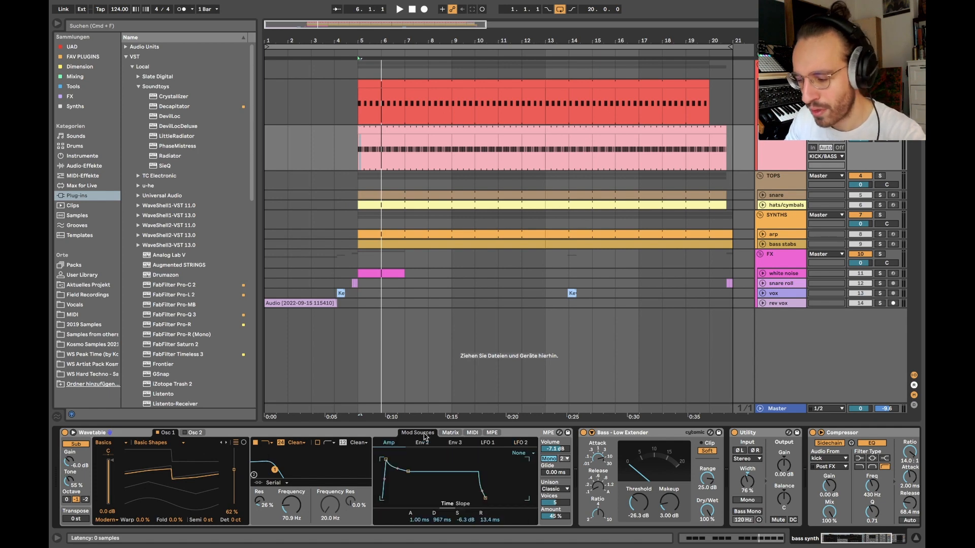
{"action": "left_click", "coordinate": [487, 442]}
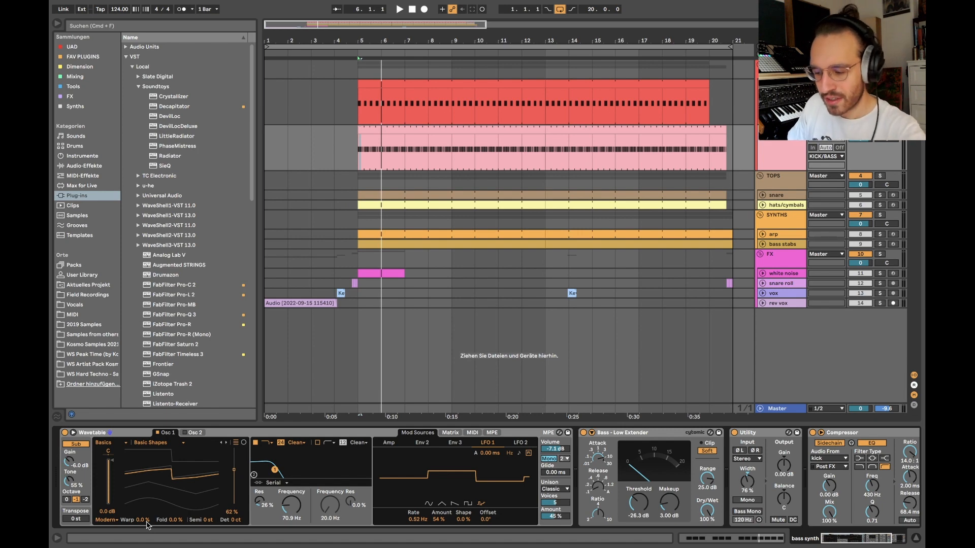
{"action": "left_click", "coordinate": [450, 433]}
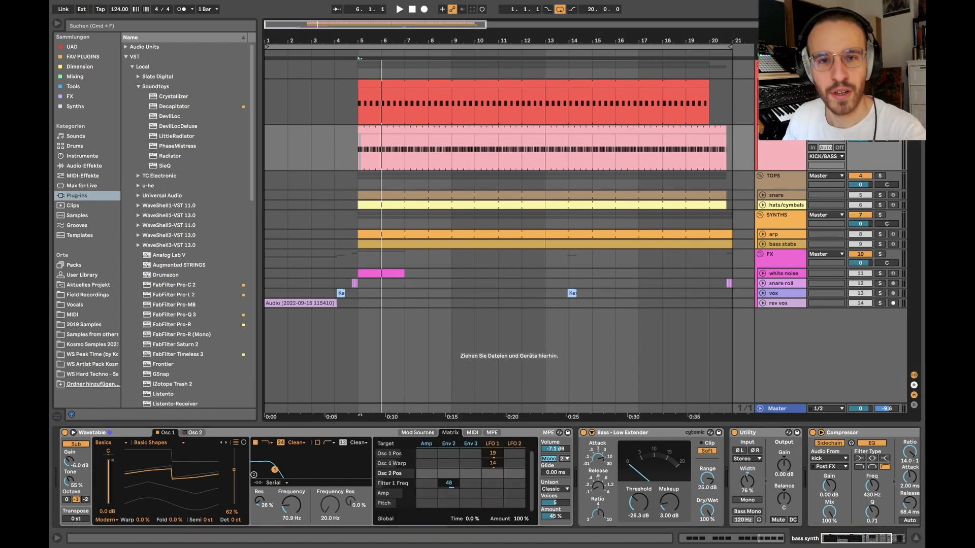
Play from bar 5 while trying Wavetable's unison amount at 0%, and set it to 52%.
{"action": "left_click", "coordinate": [361, 158]}
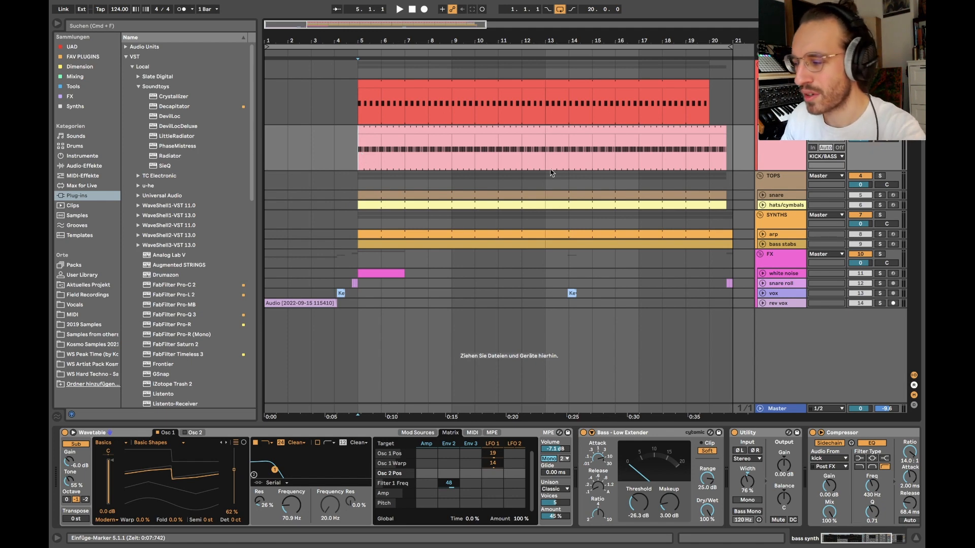
{"action": "key", "text": "space"}
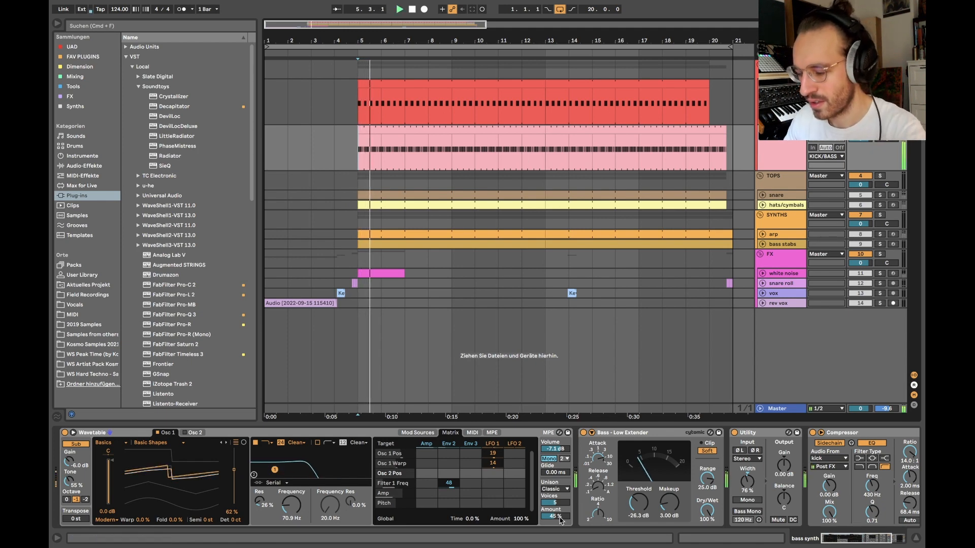
{"action": "left_click_drag", "start_coordinate": [558, 518], "coordinate": [558, 538]}
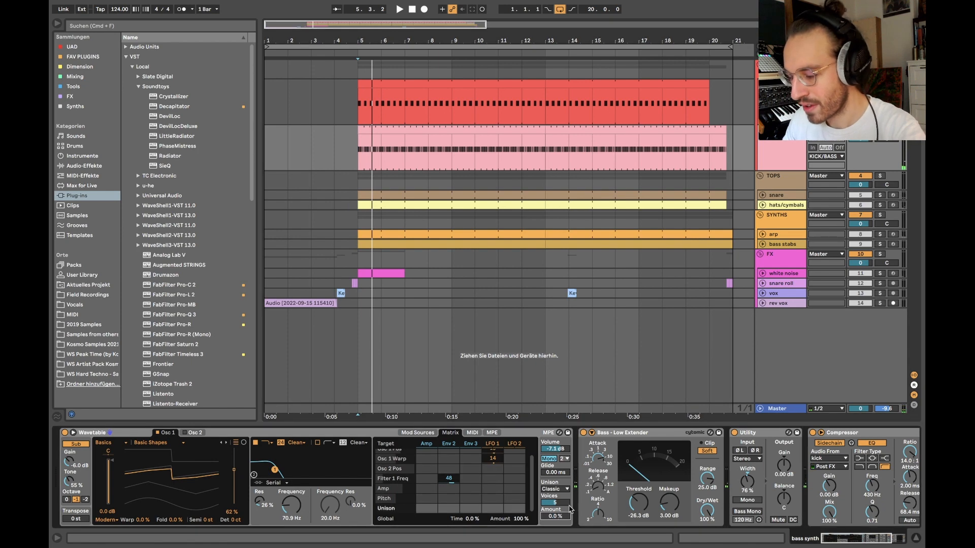
{"action": "key", "text": "space"}
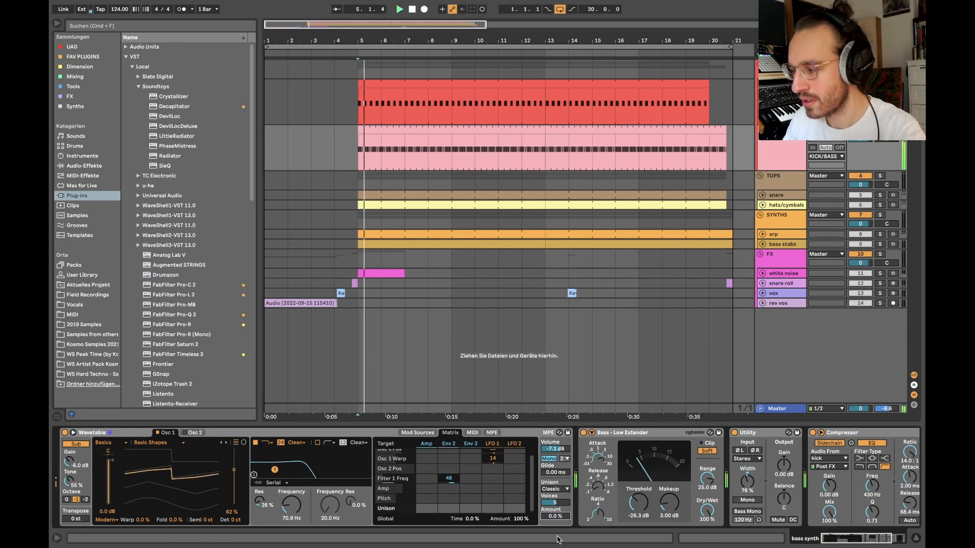
{"action": "left_click_drag", "start_coordinate": [554, 520], "coordinate": [555, 494]}
{"action": "key", "text": "space"}
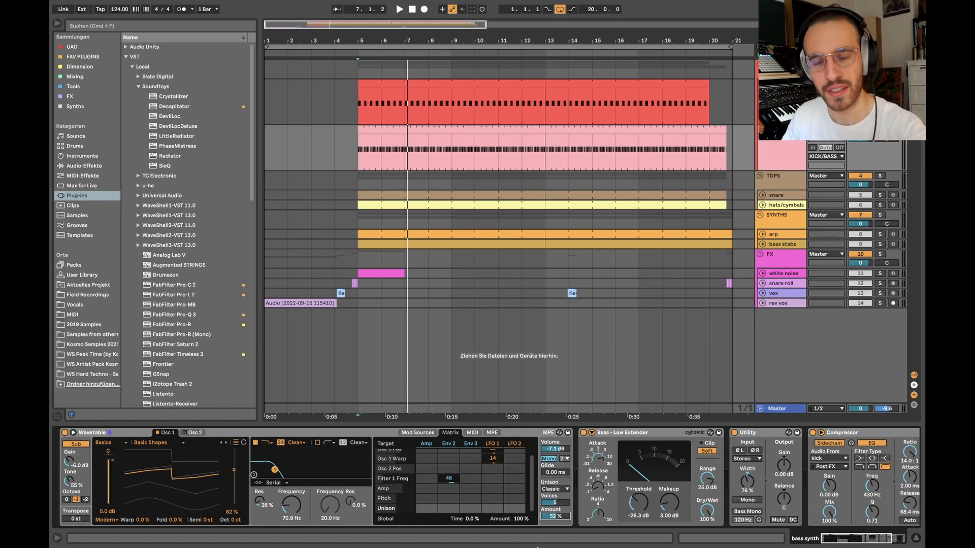
Insert EQ Eight between the Low Extender compressor and Utility on the bass synth track, and switch it to M/S mode.
{"action": "scroll", "coordinate": [599, 513], "scroll_direction": "right", "scroll_amount": 5}
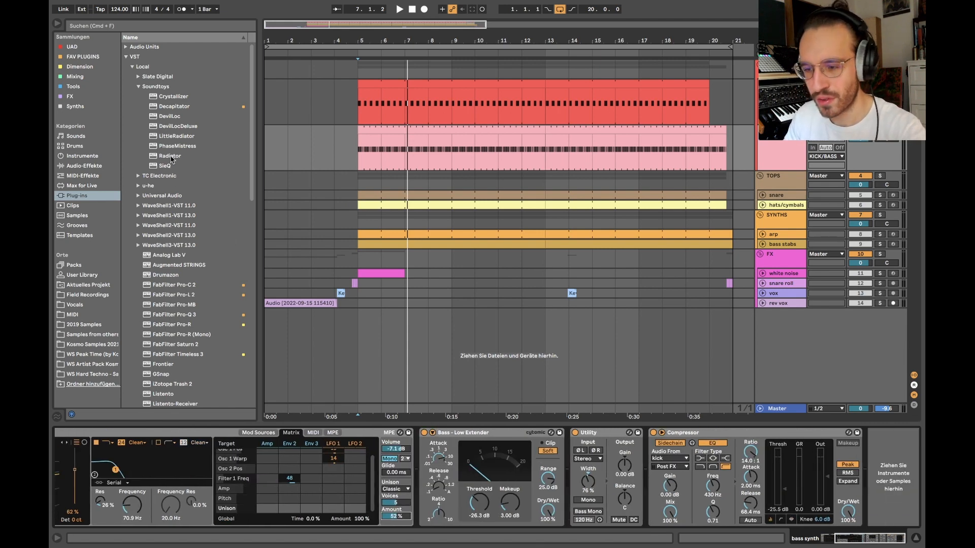
{"action": "left_click", "coordinate": [86, 168]}
{"action": "left_click_drag", "start_coordinate": [147, 124], "coordinate": [614, 525]}
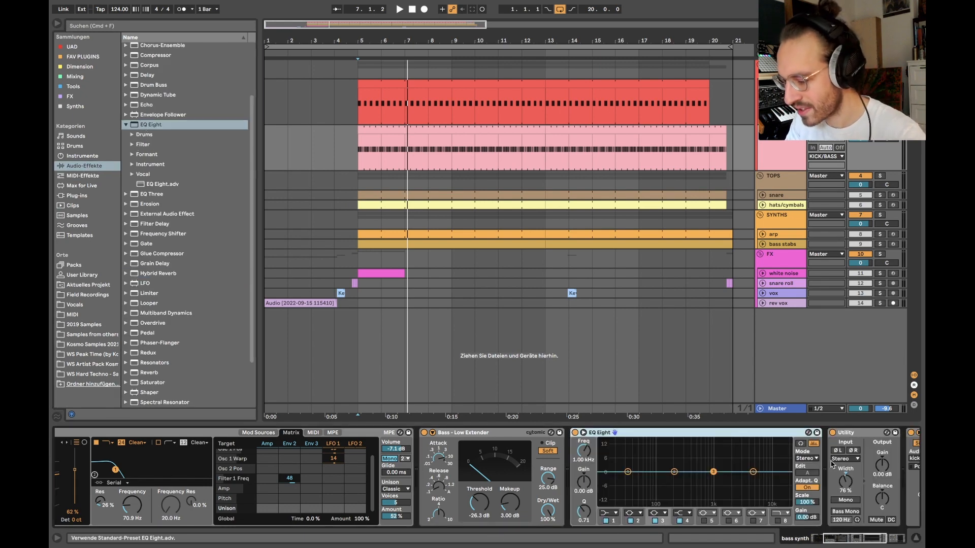
{"action": "left_click", "coordinate": [807, 459]}
{"action": "left_click", "coordinate": [805, 486]}
{"action": "left_click", "coordinate": [814, 472]}
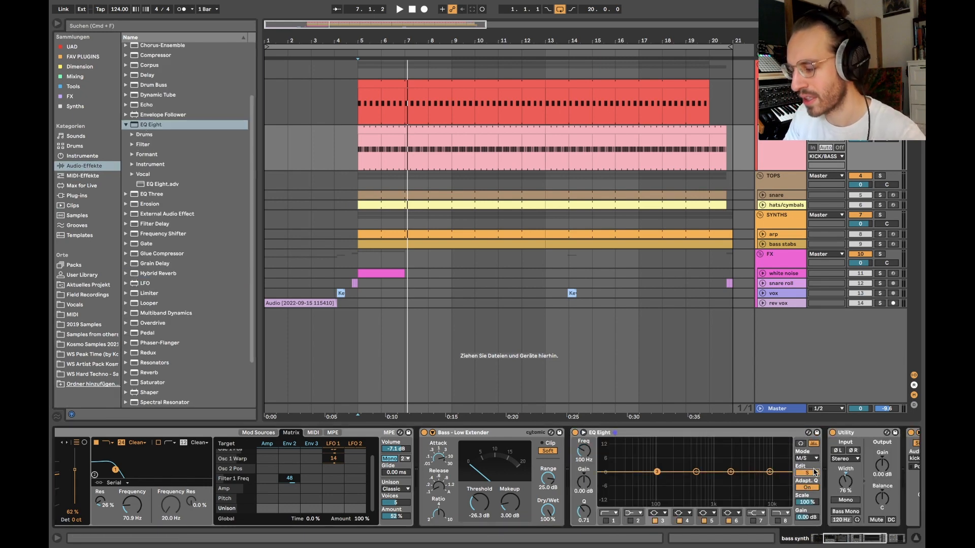
{"action": "left_click", "coordinate": [806, 473]}
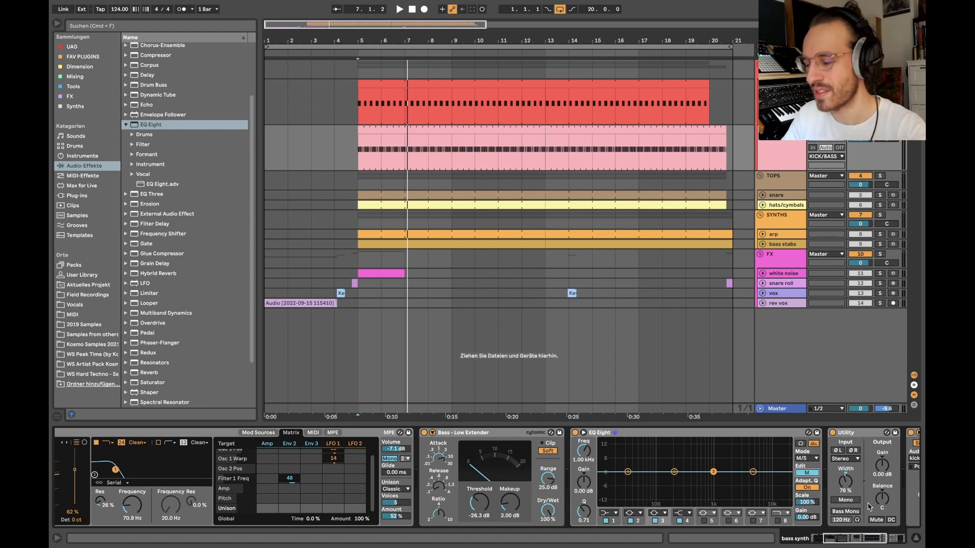
Enable EQ Eight's band 1 low cut on the side channel at about 391 Hz and compare it with the mid channel.
{"action": "scroll", "coordinate": [853, 493], "scroll_direction": "right", "scroll_amount": 3}
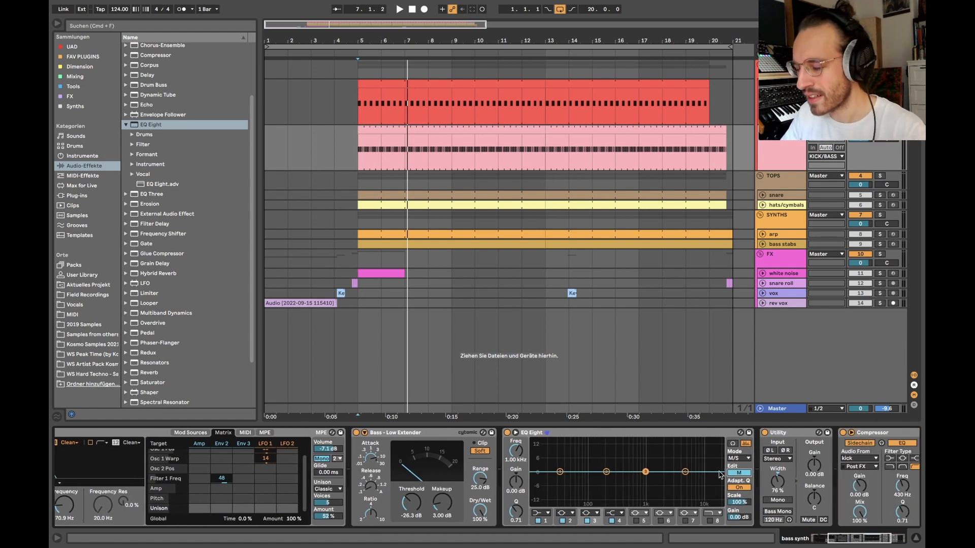
{"action": "left_click", "coordinate": [738, 473]}
{"action": "left_click", "coordinate": [539, 522]}
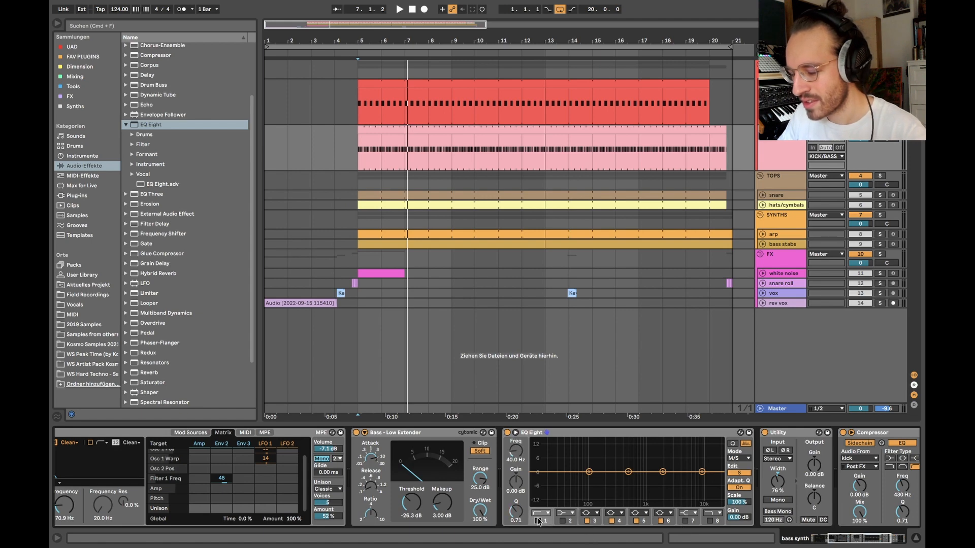
{"action": "left_click", "coordinate": [539, 521]}
{"action": "left_click_drag", "start_coordinate": [568, 479], "coordinate": [632, 478]}
{"action": "left_click", "coordinate": [739, 472]}
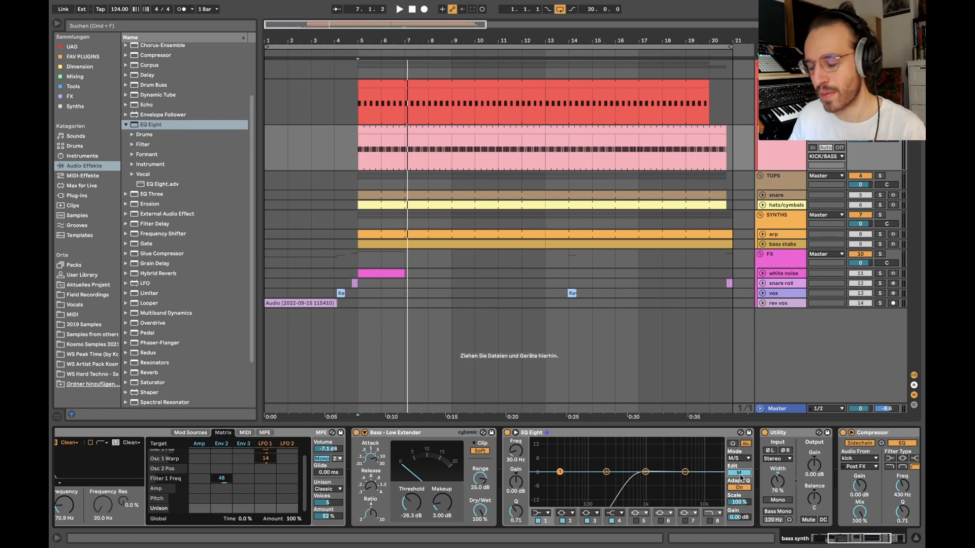
{"action": "left_click", "coordinate": [739, 473]}
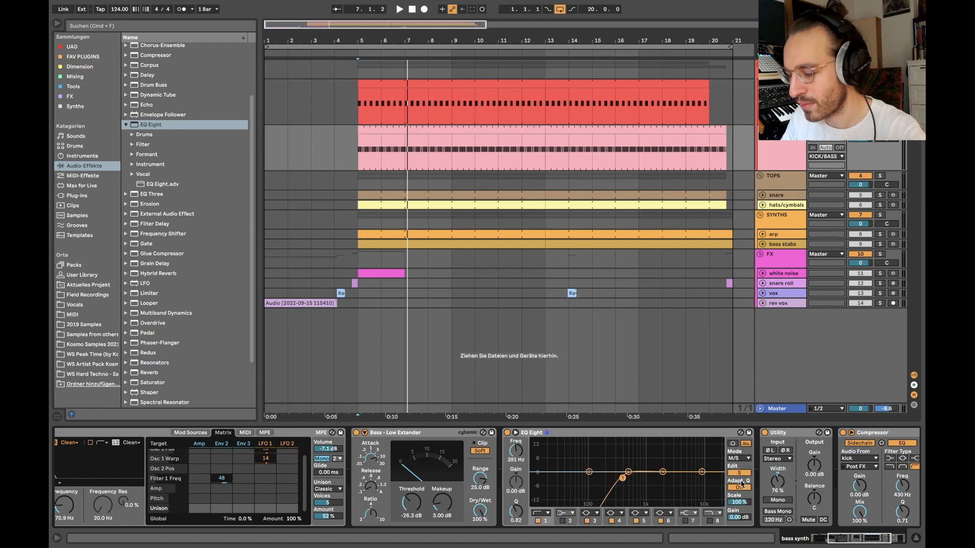
Boost EQ Eight's band 2 on the mid channel by about 1.61 dB at 132 Hz.
{"action": "left_click", "coordinate": [741, 474]}
{"action": "mouse_move", "coordinate": [606, 472]}
{"action": "left_mouse_down"}
{"action": "mouse_move", "coordinate": [597, 468]}
{"action": "mouse_move", "coordinate": [619, 478]}
{"action": "mouse_move", "coordinate": [599, 479]}
{"action": "mouse_move", "coordinate": [609, 481]}
{"action": "left_mouse_up"}
{"action": "left_click", "coordinate": [740, 475]}
{"action": "left_click", "coordinate": [739, 472]}
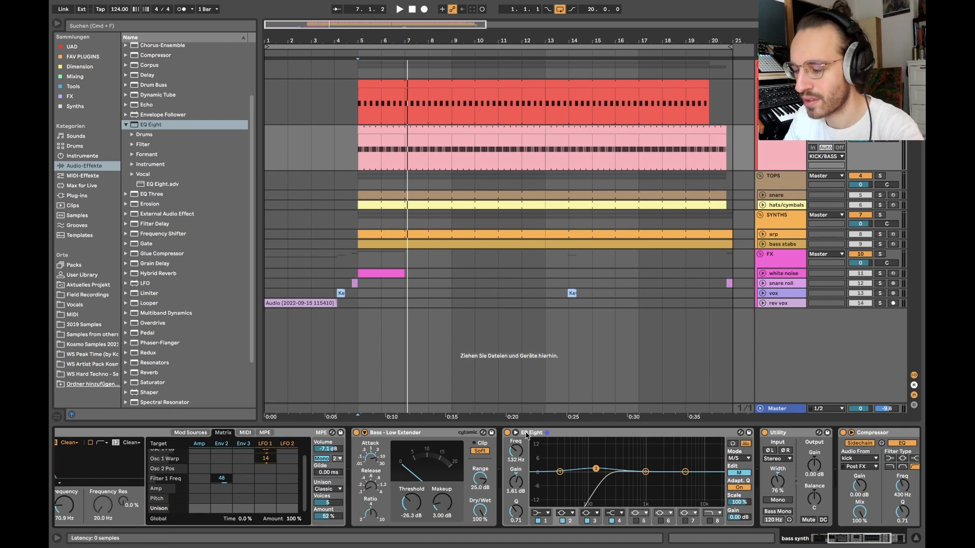
Audition the equalized bass from bar 5 and set the Utility output gain to -1 dB.
{"action": "key", "text": "space"}
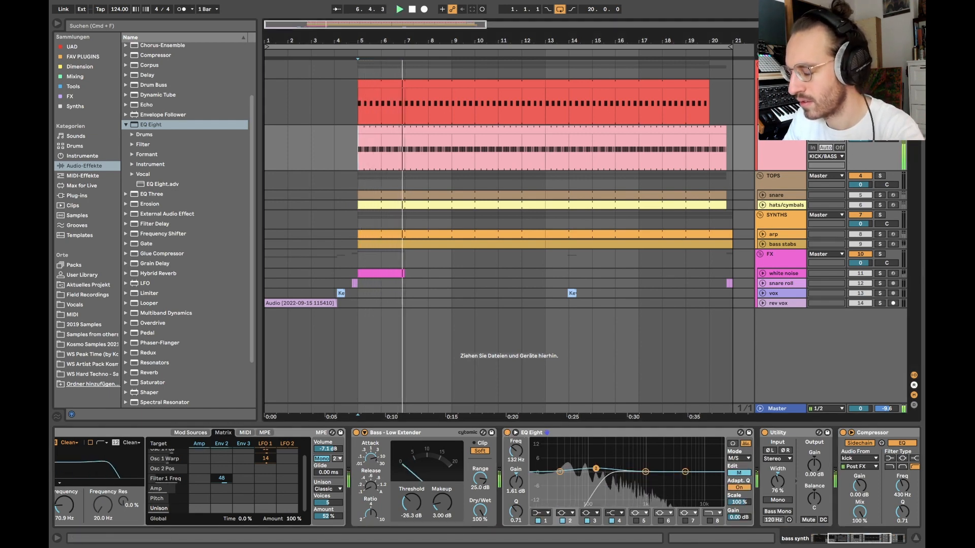
{"action": "key", "text": "space"}
{"action": "key", "text": "space"}
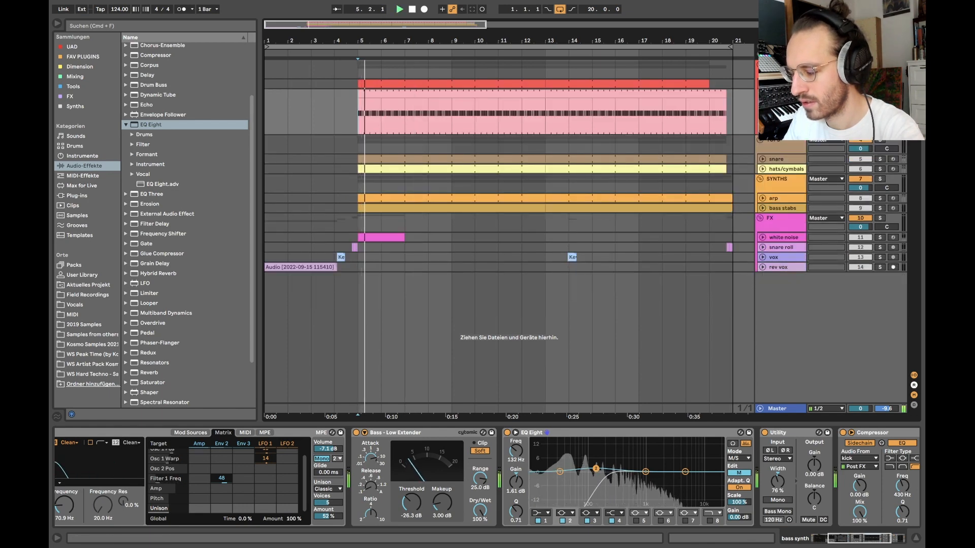
{"action": "key", "text": "space"}
{"action": "key", "text": "space"}
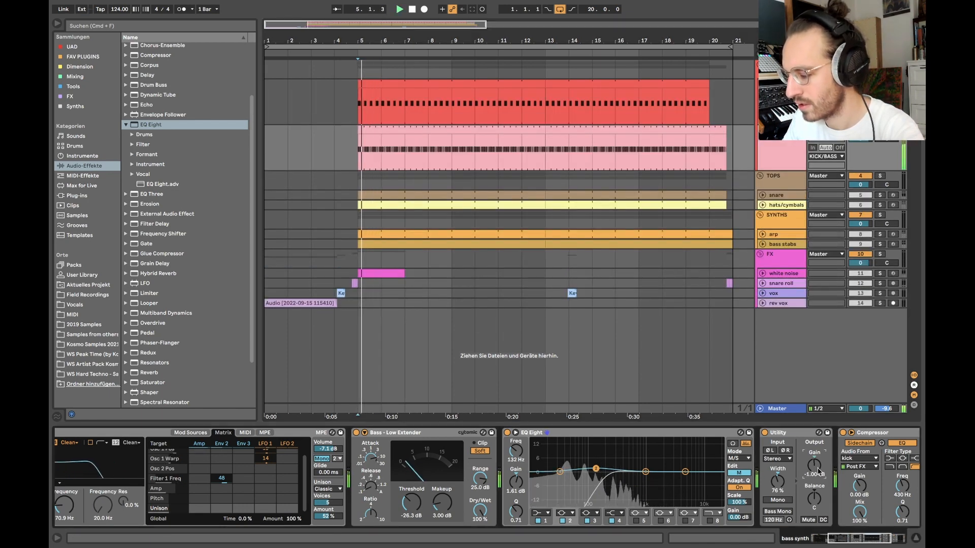
{"action": "left_click_drag", "start_coordinate": [817, 467], "coordinate": [817, 471]}
{"action": "key", "text": "space"}
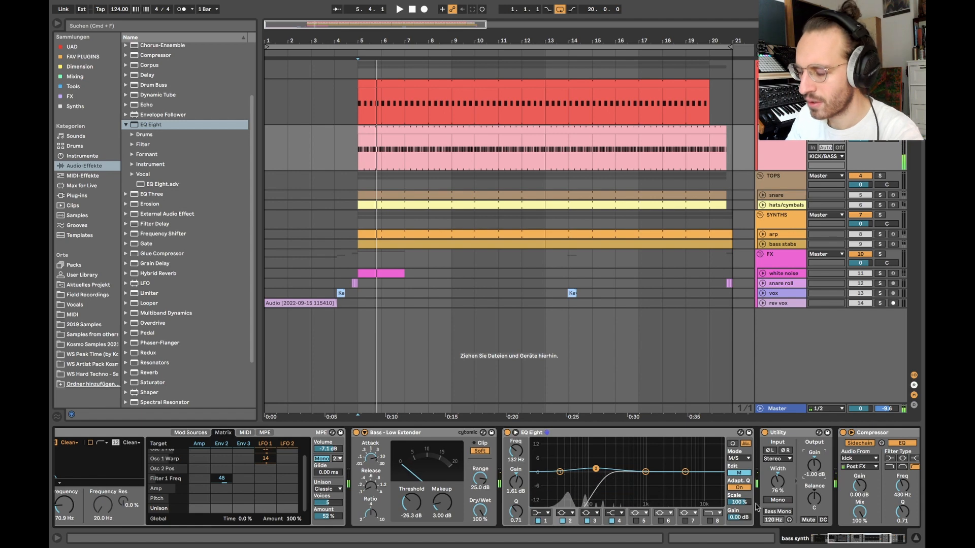
Show the bass chain's sidechain compressor and collapse the kick and bass synth tracks in the arrangement.
{"action": "scroll", "coordinate": [776, 482], "scroll_direction": "right", "scroll_amount": 5}
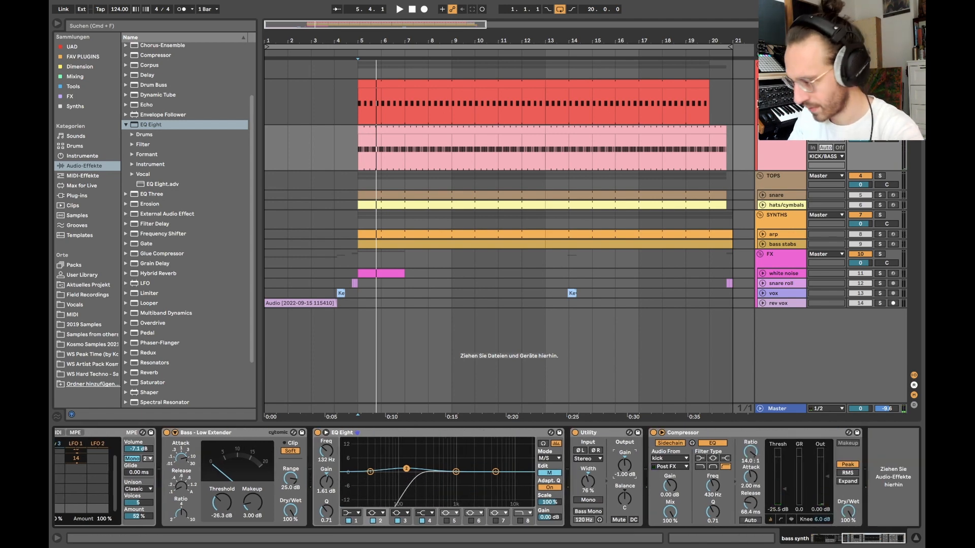
{"action": "left_click", "coordinate": [762, 85]}
{"action": "left_click", "coordinate": [763, 94]}
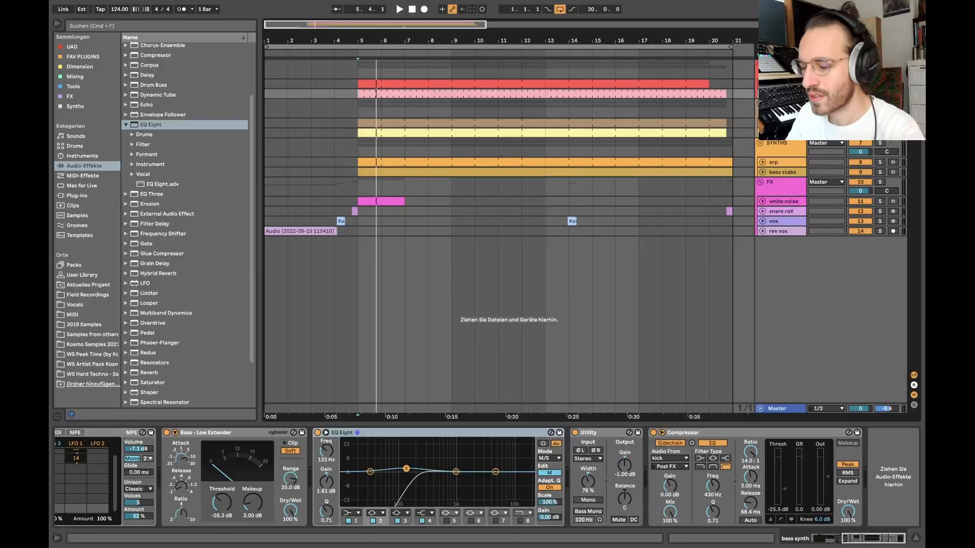
Show the TOPS group's Glue Compressor and step through the device chains of the neighbouring kick and bass tracks.
{"action": "left_click", "coordinate": [782, 108]}
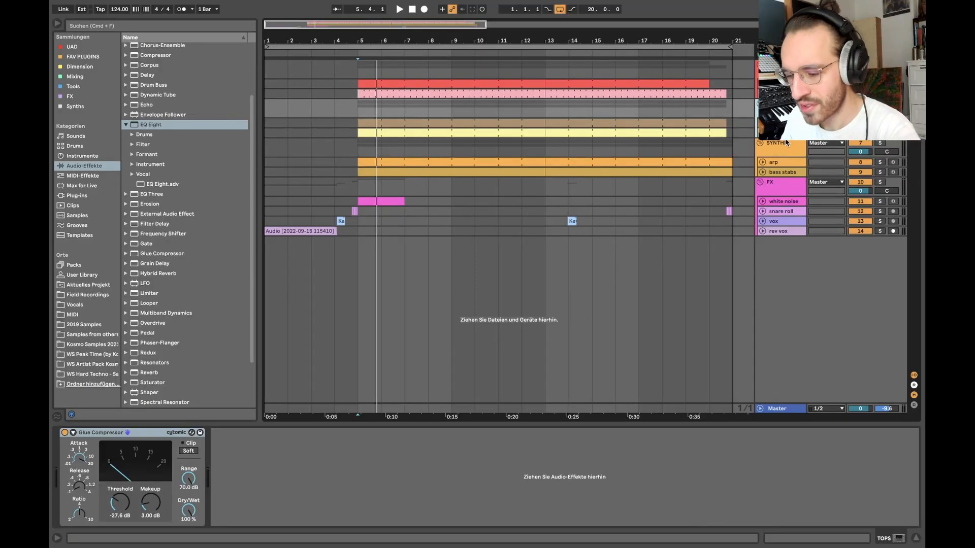
{"action": "key", "text": "Up"}
{"action": "key", "text": "Up"}
{"action": "key", "text": "Up"}
{"action": "key", "text": "Down"}
{"action": "key", "text": "Down"}
{"action": "key", "text": "Down"}
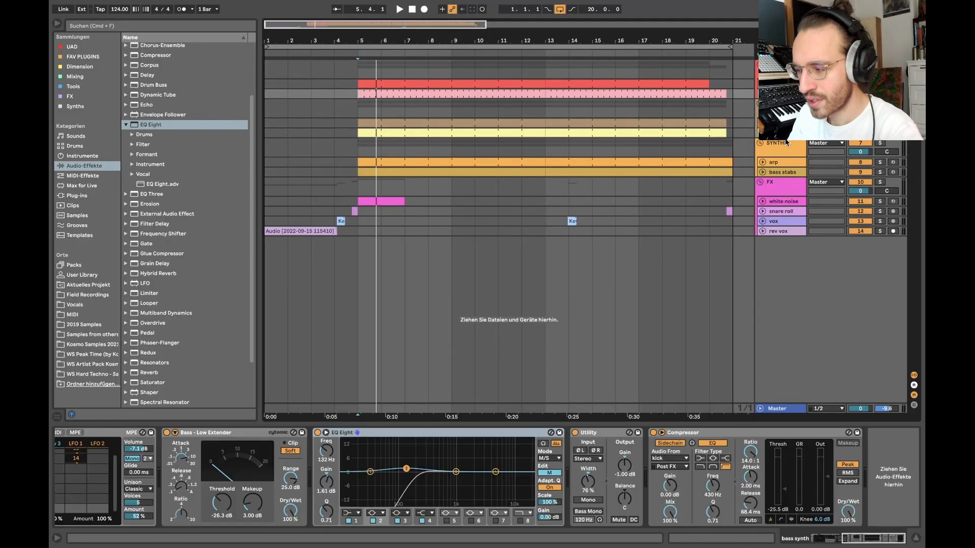
Unfold the snare and hats/cymbals tracks, then show the snare's device chain and solo the snare.
{"action": "left_click", "coordinate": [763, 133]}
{"action": "left_click", "coordinate": [762, 123]}
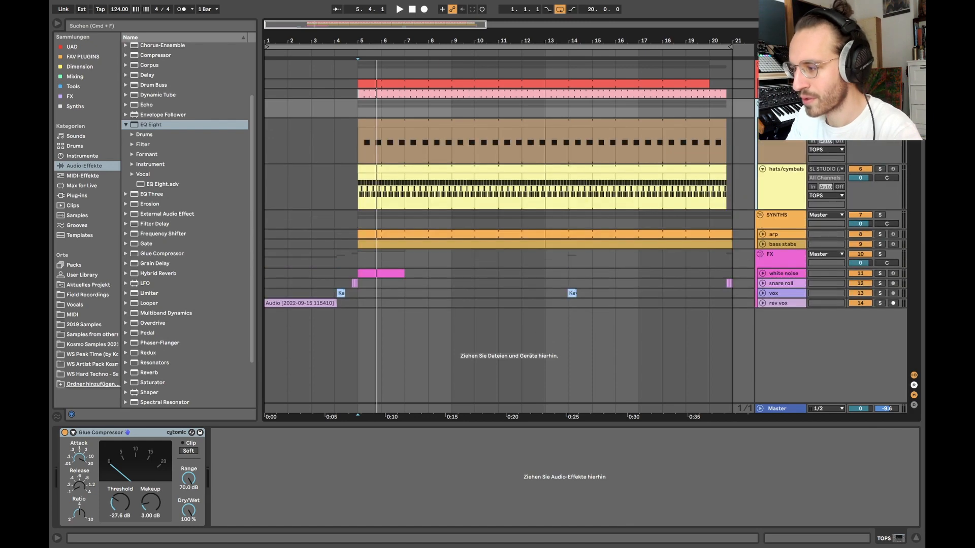
{"action": "left_click", "coordinate": [777, 157]}
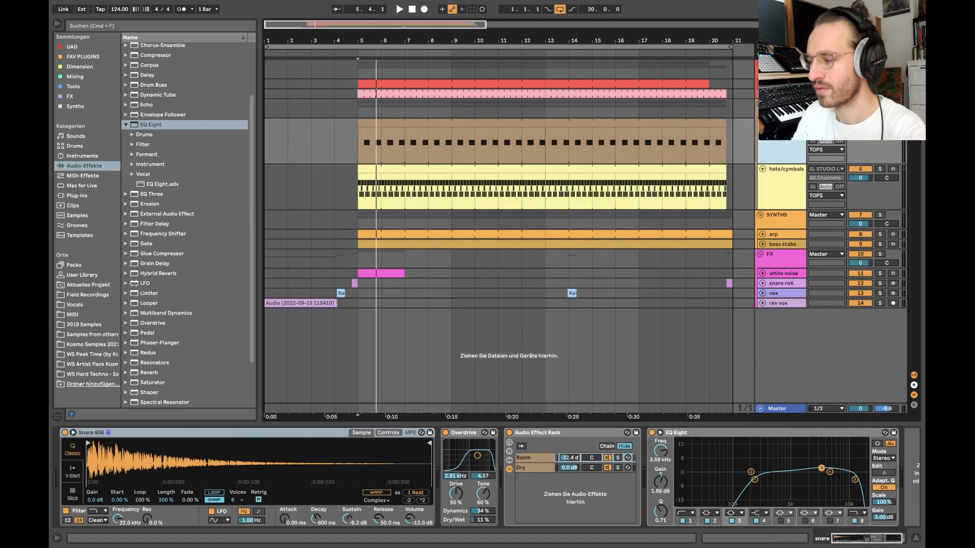
{"action": "key", "text": "s"}
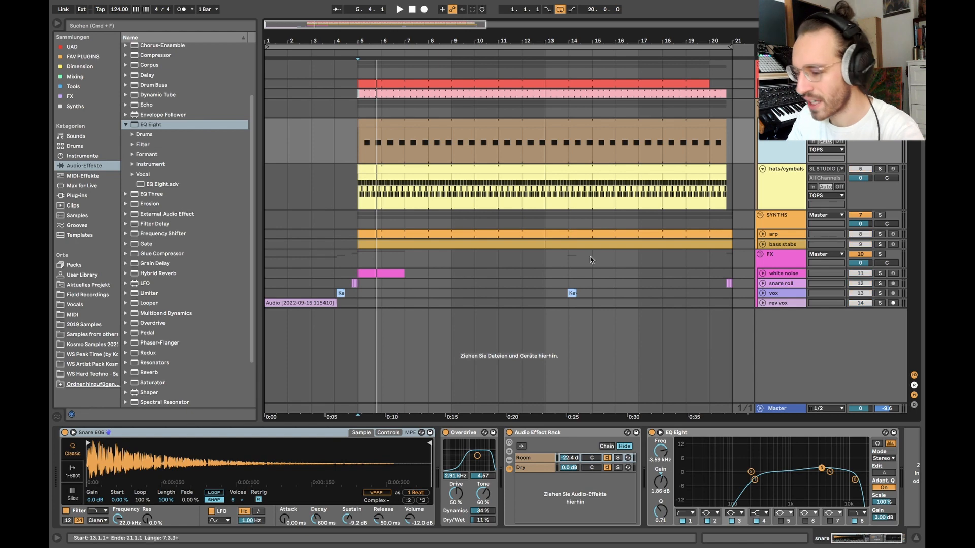
{"action": "key", "text": "space"}
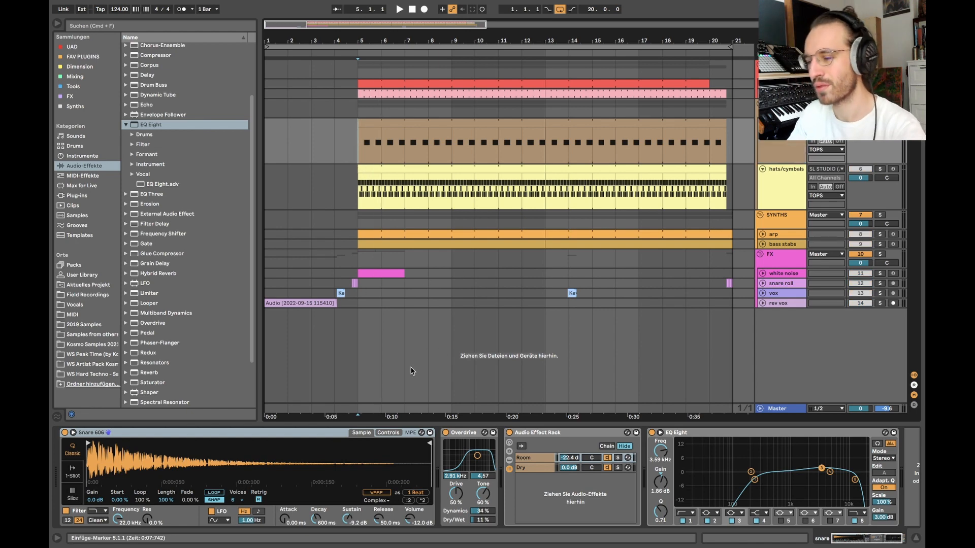
Bypass the snare's Audio Effect Rack and EQ Eight and audition the unprocessed snare from bar 5.
{"action": "left_click", "coordinate": [509, 433]}
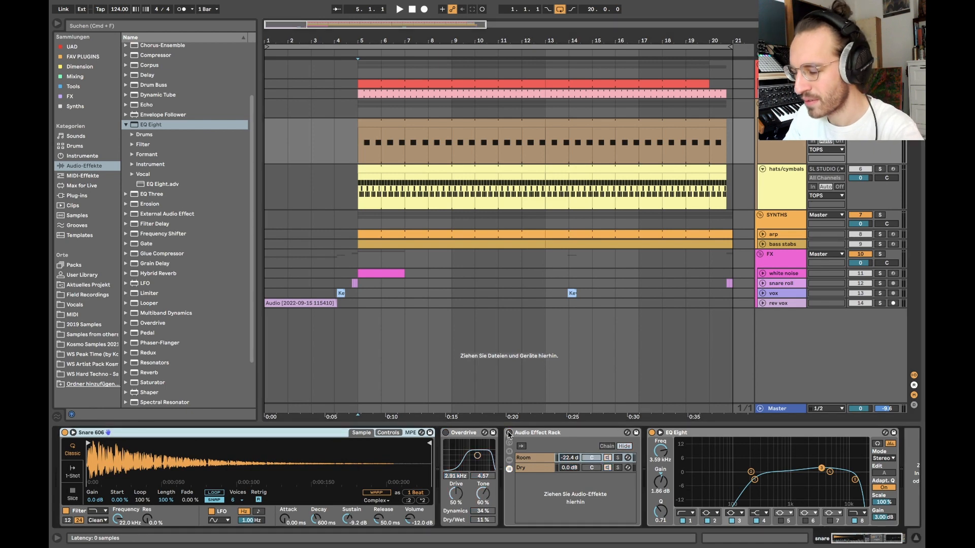
{"action": "left_click", "coordinate": [651, 433]}
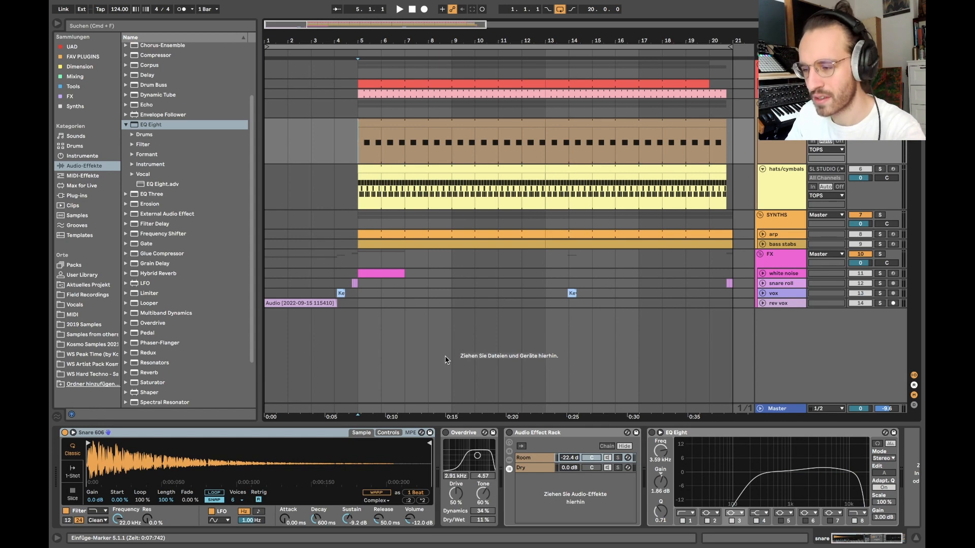
{"action": "key", "text": "space"}
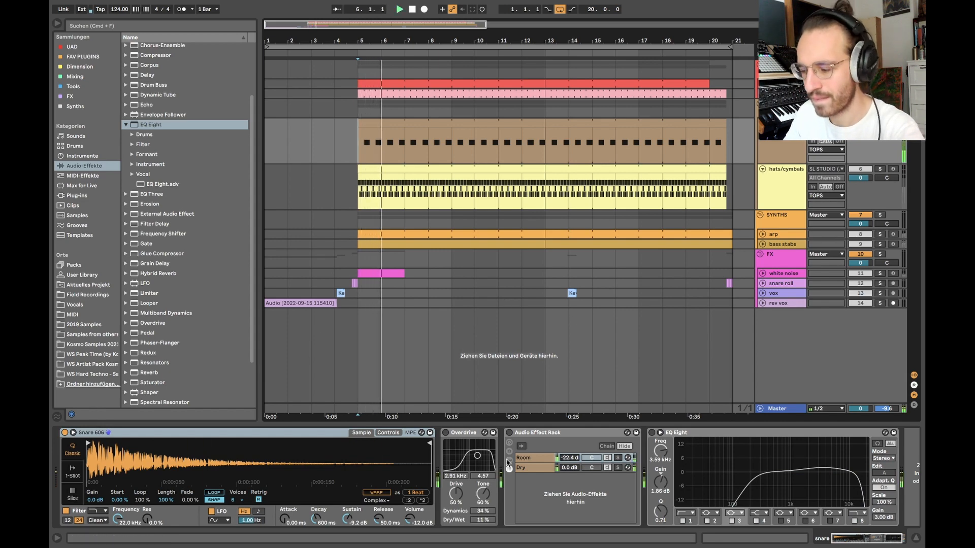
{"action": "key", "text": "space"}
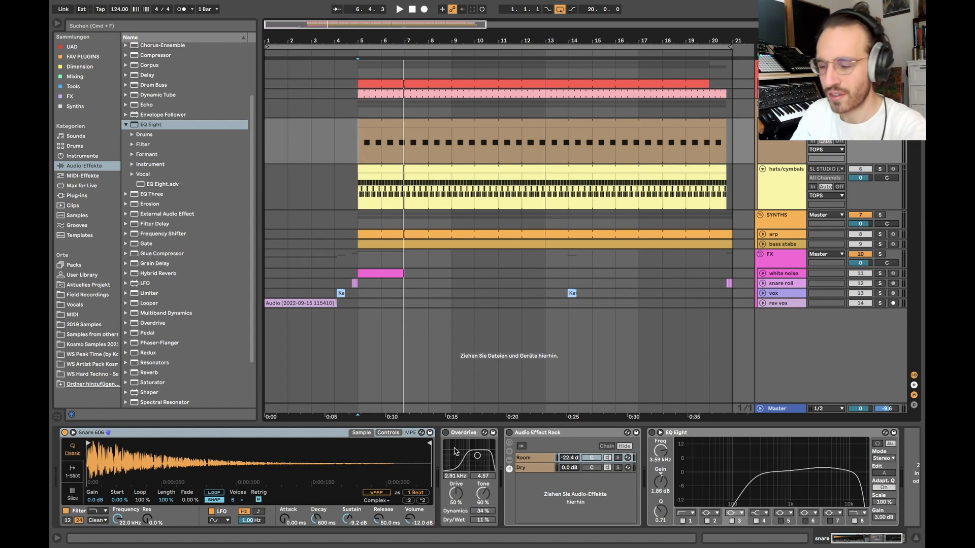
{"action": "key", "text": "space"}
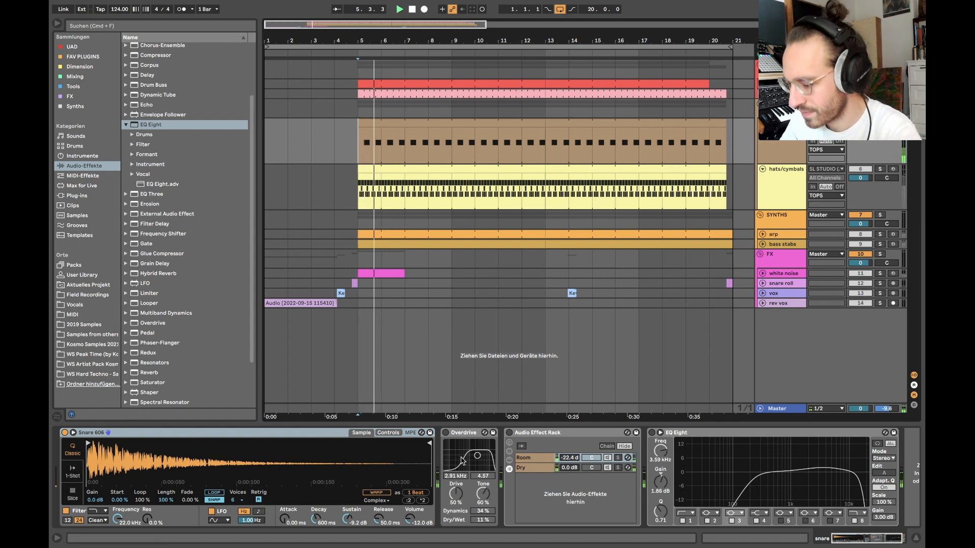
{"action": "key", "text": "space"}
Re-enable the snare's Overdrive and compare the sound with it on and off during playback.
{"action": "left_click", "coordinate": [445, 432]}
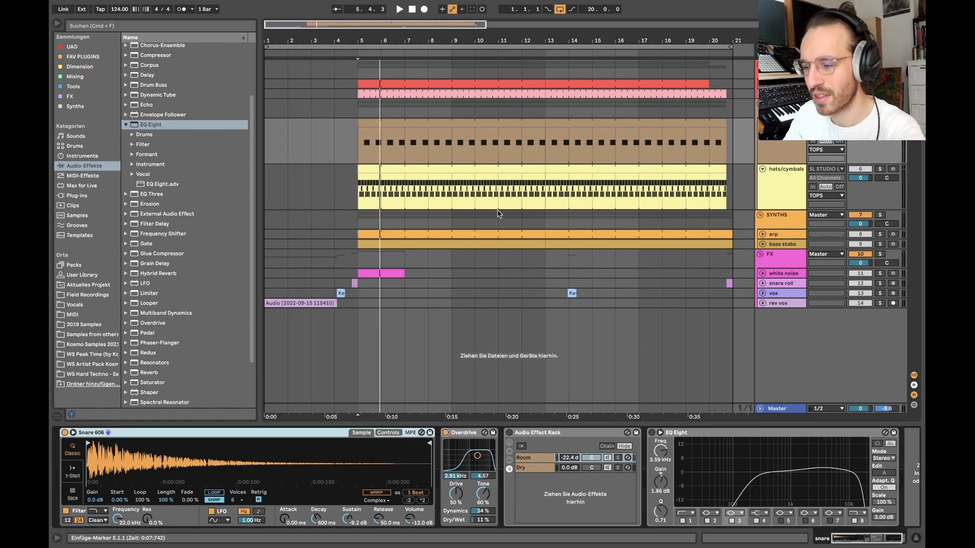
{"action": "key", "text": "space"}
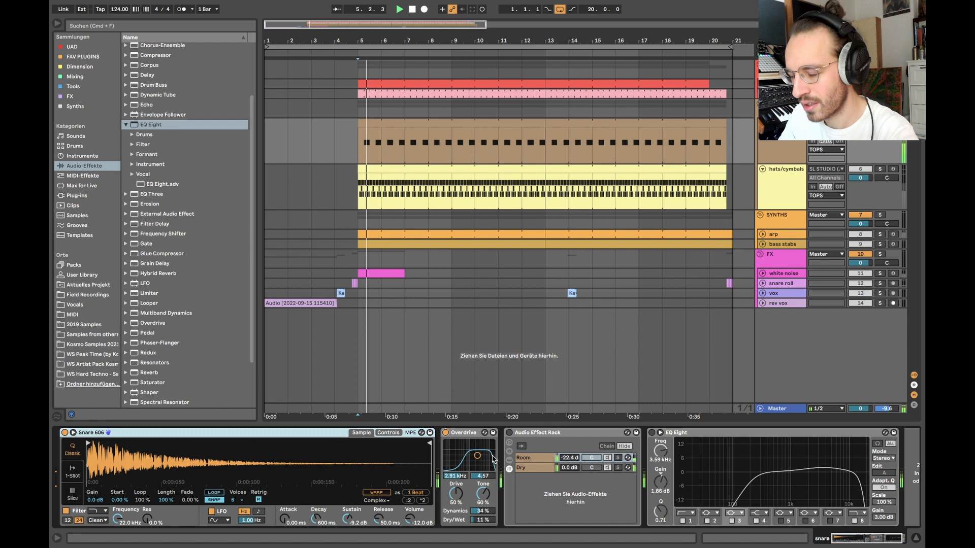
{"action": "left_click", "coordinate": [445, 432]}
{"action": "left_click", "coordinate": [445, 433]}
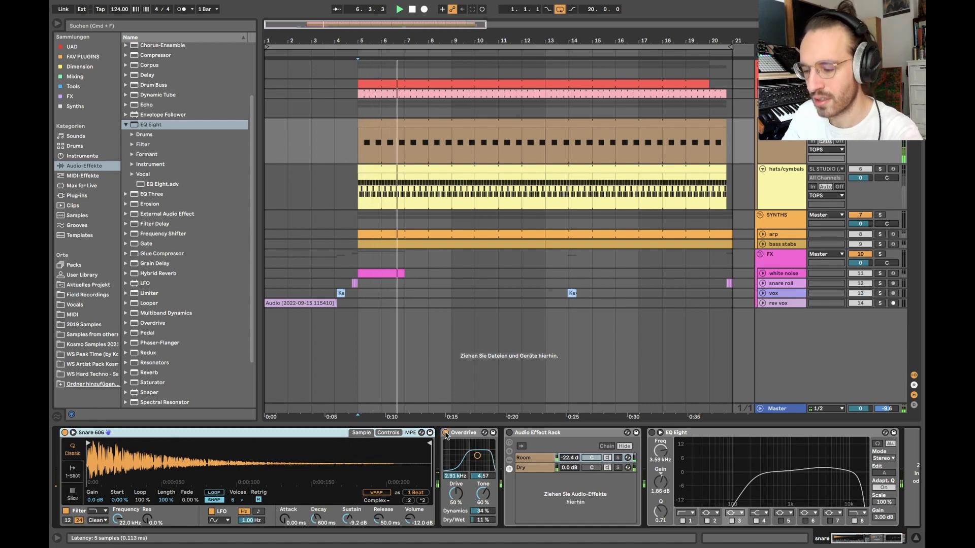
{"action": "key", "text": "space"}
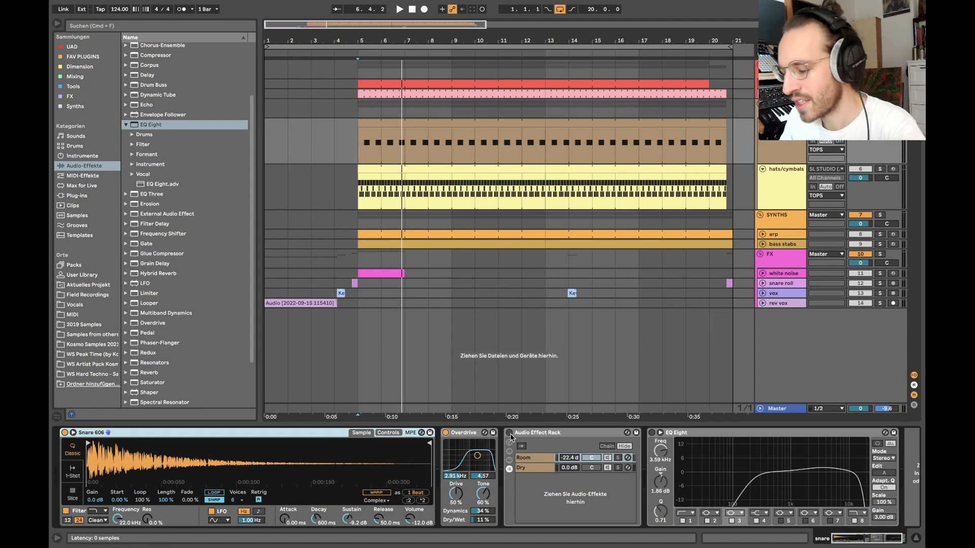
Show the effects in the Audio Effect Rack's Room chain, hide them again and audition the snare with the rack active.
{"action": "left_click", "coordinate": [541, 459]}
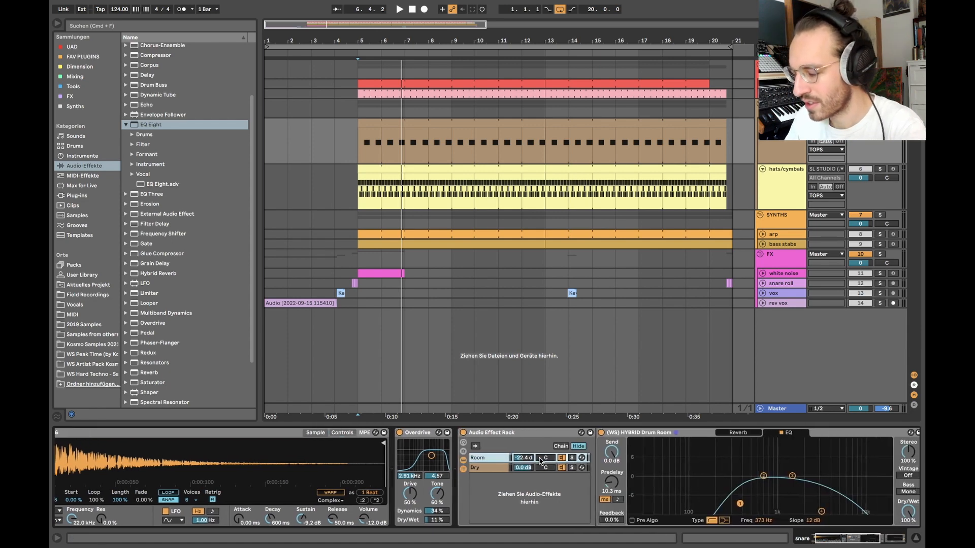
{"action": "left_click", "coordinate": [739, 433]}
{"action": "double_click", "coordinate": [489, 459]}
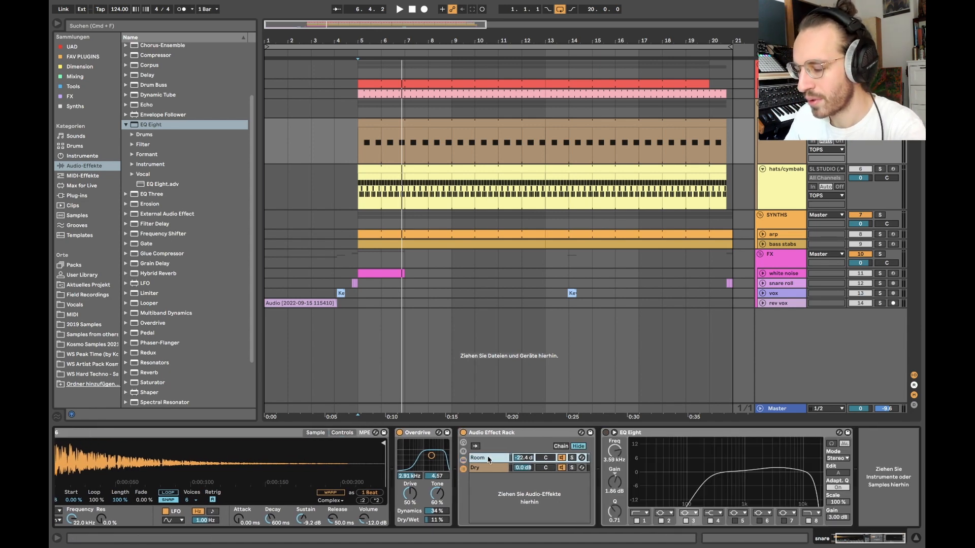
{"action": "key", "text": "space"}
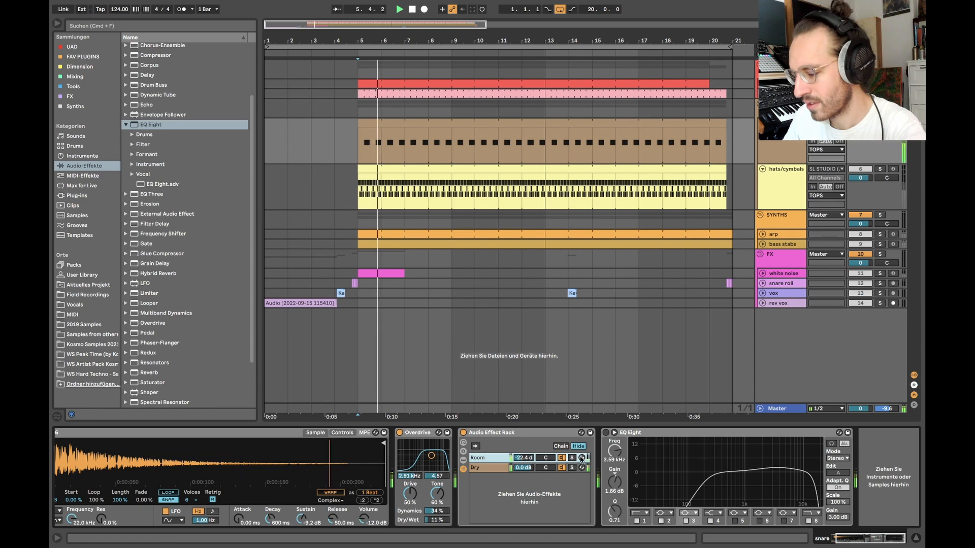
Re-enable the snare's EQ Eight, set its upper-mid boost to 0.87 dB at 3.83 kHz and audition the snare.
{"action": "left_click", "coordinate": [607, 434]}
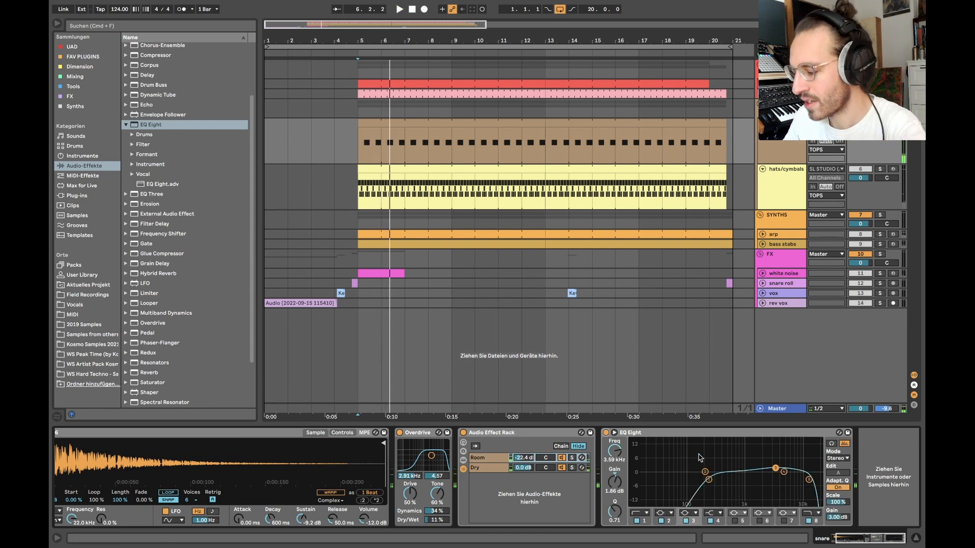
{"action": "left_click", "coordinate": [808, 479]}
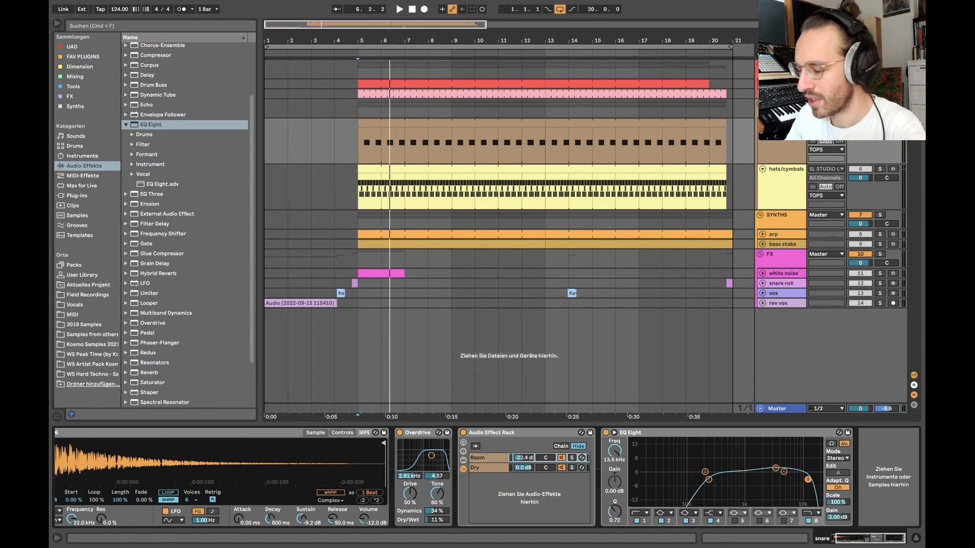
{"action": "left_click", "coordinate": [776, 468]}
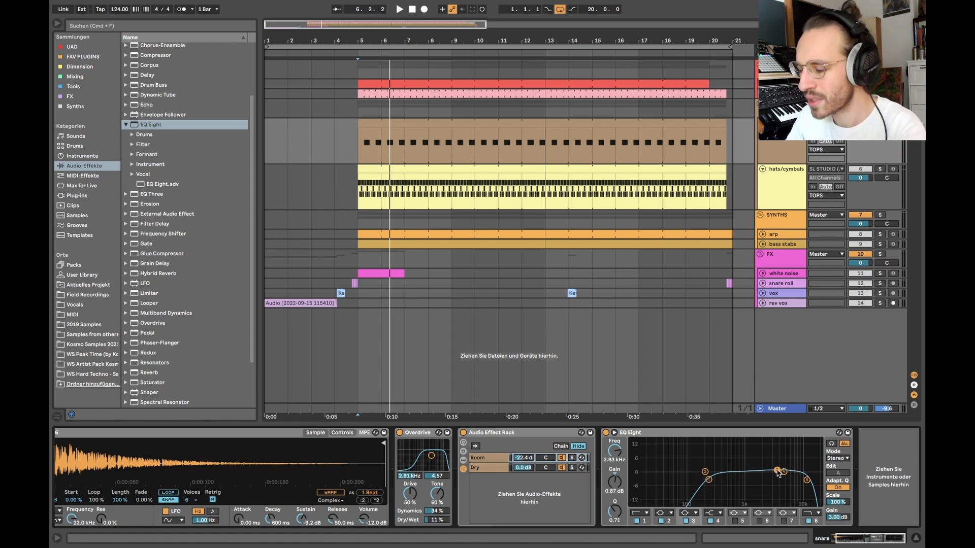
{"action": "key", "text": "space"}
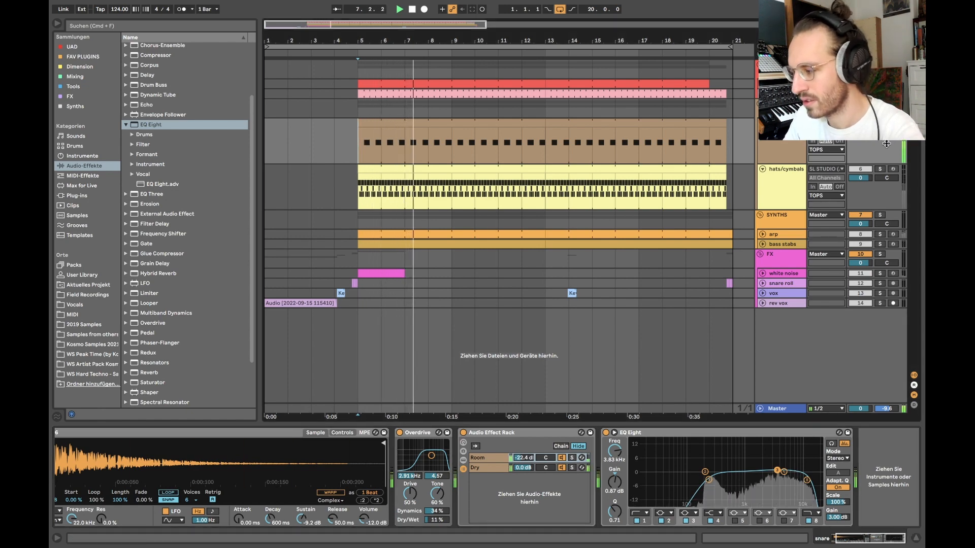
{"action": "key", "text": "space"}
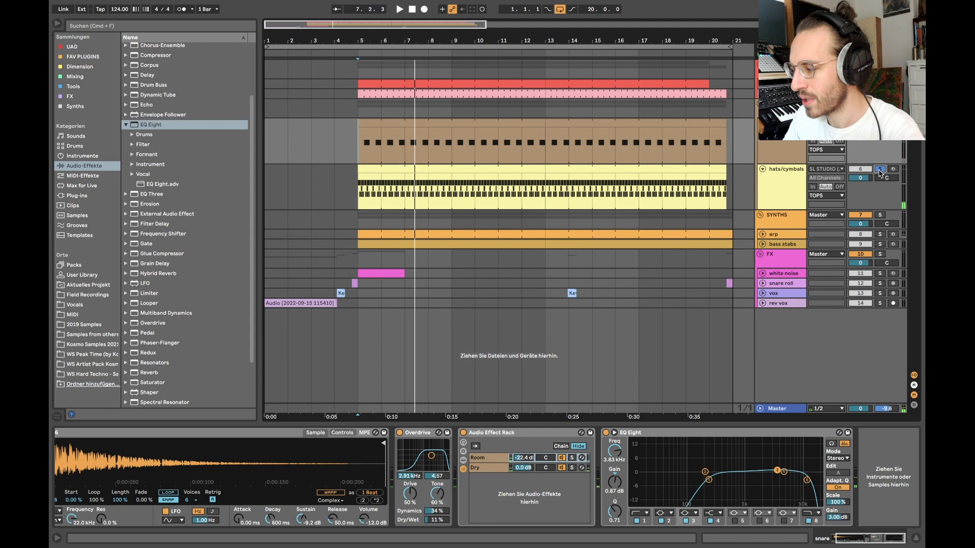
Show the hats/cymbals Drum Rack and step through its Hihat Closed and Cymbal 808 pads.
{"action": "left_click", "coordinate": [506, 165]}
{"action": "left_click", "coordinate": [125, 509]}
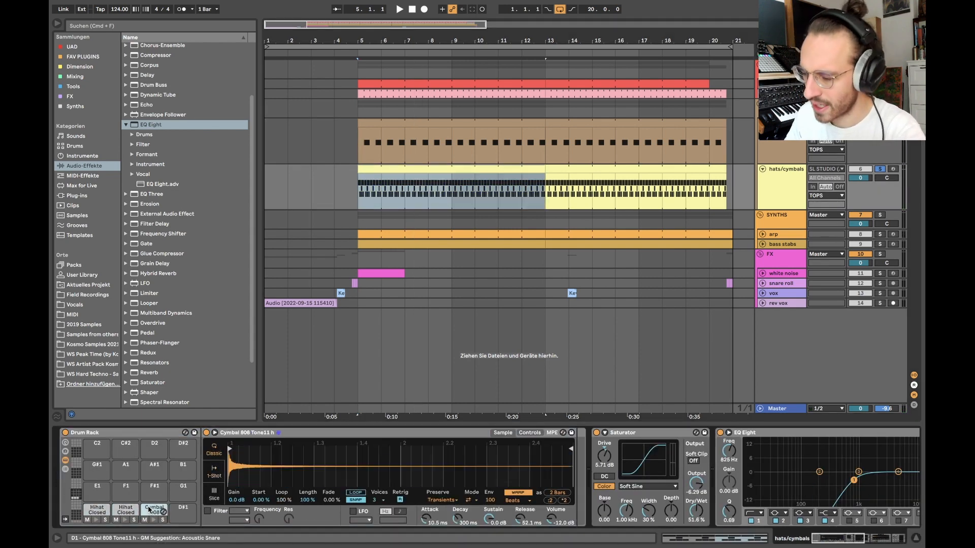
{"action": "left_click", "coordinate": [108, 510]}
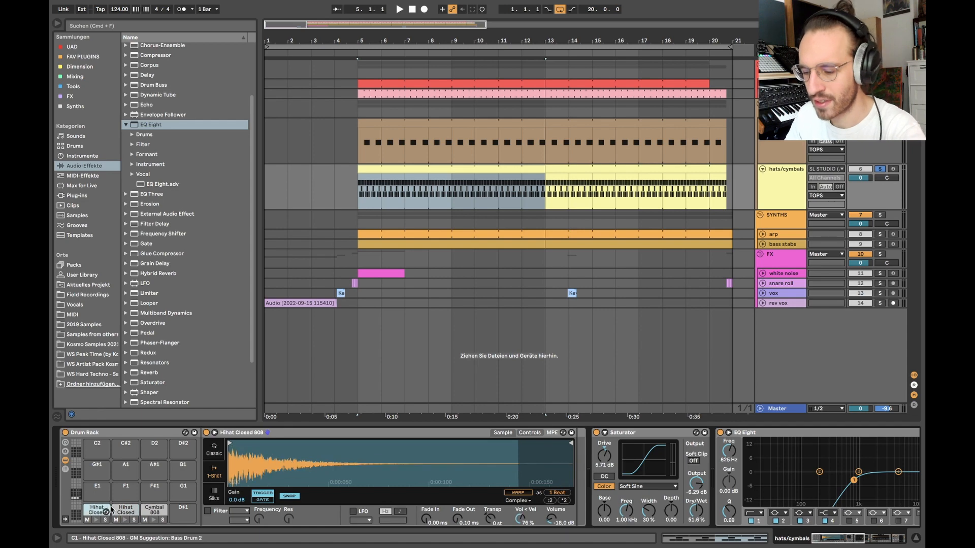
{"action": "left_click", "coordinate": [154, 509]}
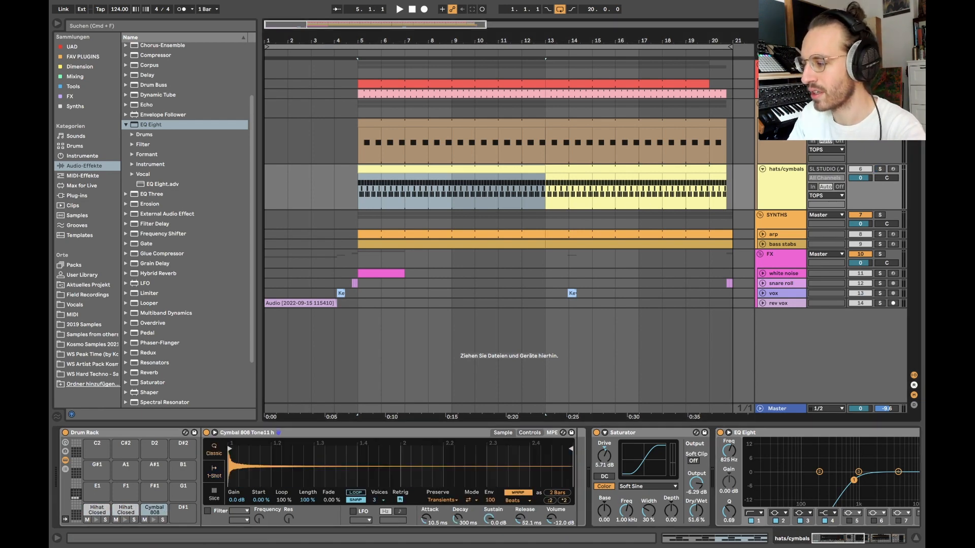
Place the insert marker at bar 5 on the hats/cymbals track and open its first MIDI clip in the note editor.
{"action": "left_click", "coordinate": [457, 163]}
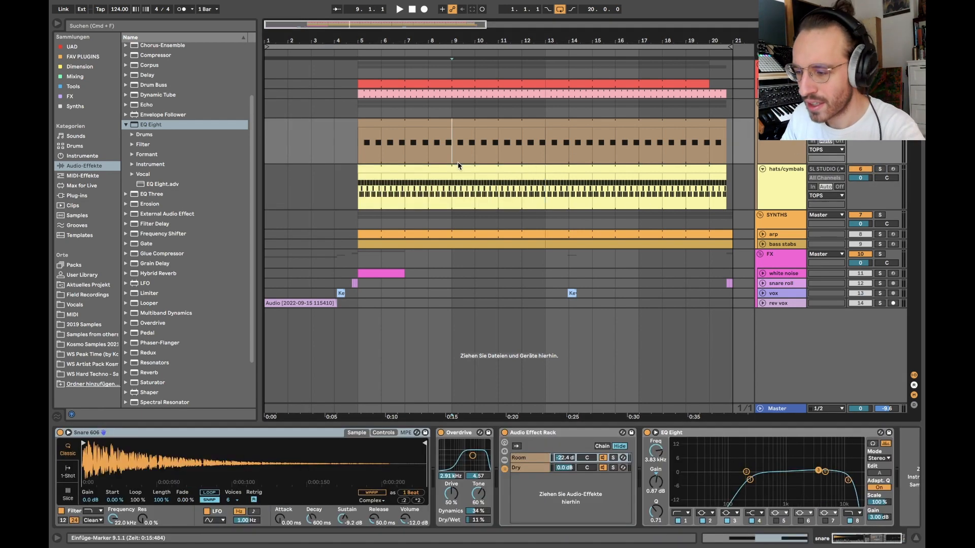
{"action": "left_click", "coordinate": [380, 189]}
{"action": "left_click", "coordinate": [360, 190]}
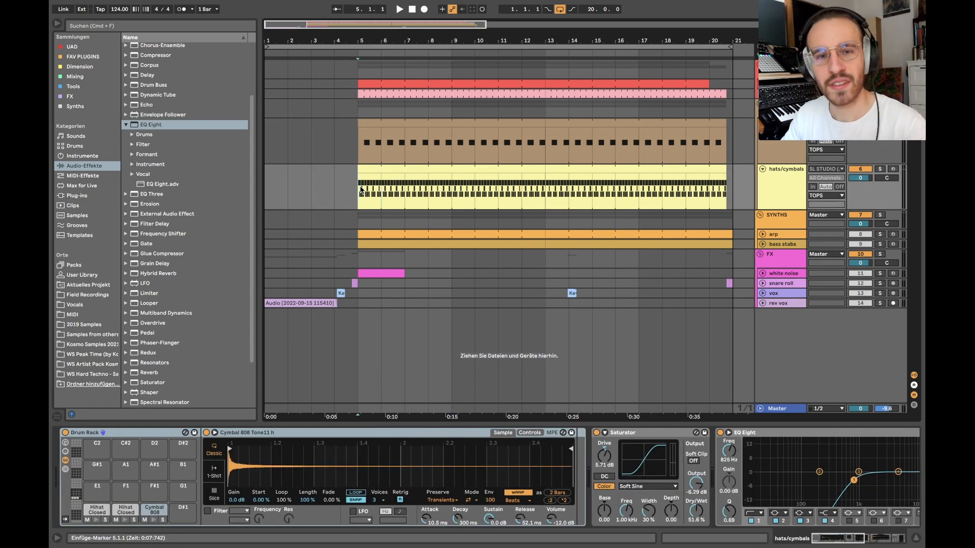
{"action": "left_click", "coordinate": [780, 172]}
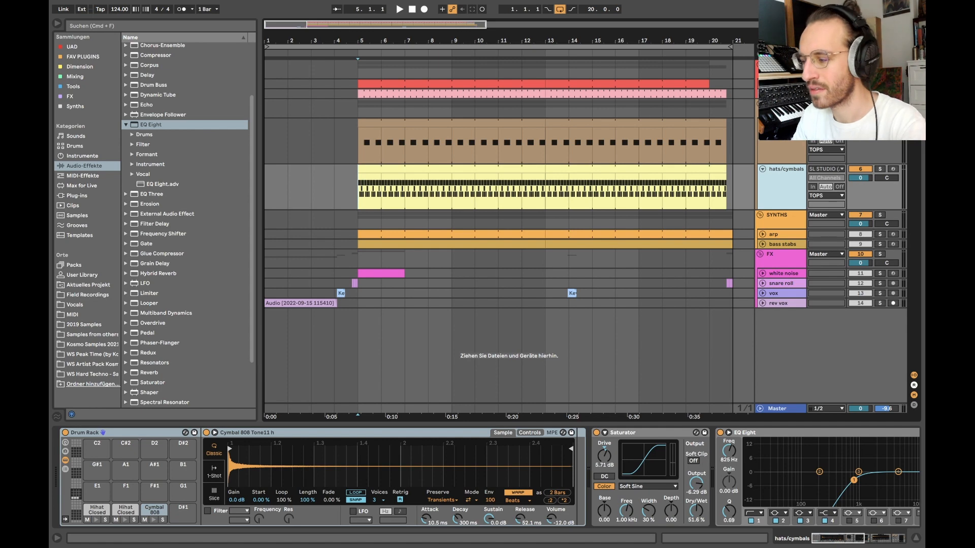
{"action": "double_click", "coordinate": [425, 169]}
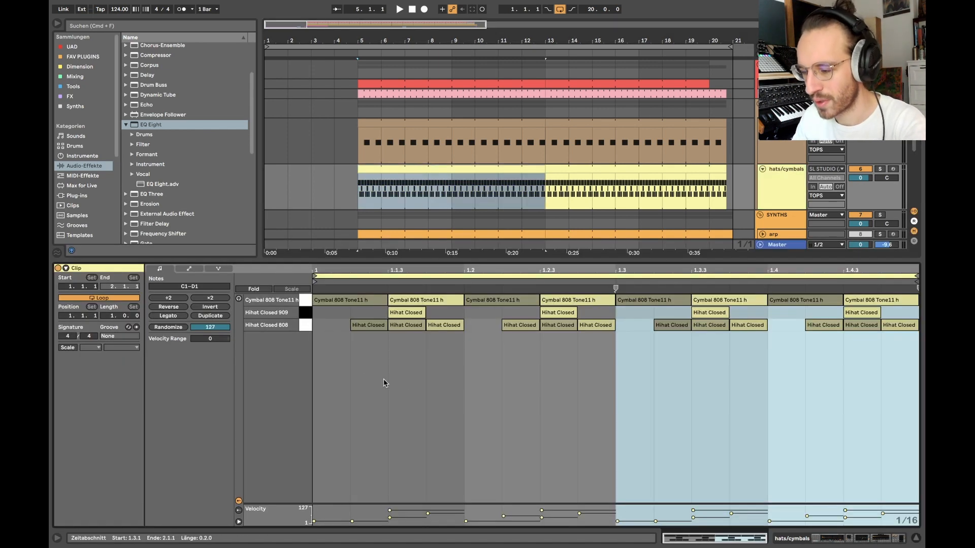
Examine the offbeat and softer on-beat Cymbal 808 notes and their velocities across the one-bar pattern.
{"action": "left_click", "coordinate": [359, 311]}
{"action": "left_click", "coordinate": [358, 300]}
{"action": "left_click", "coordinate": [433, 299]}
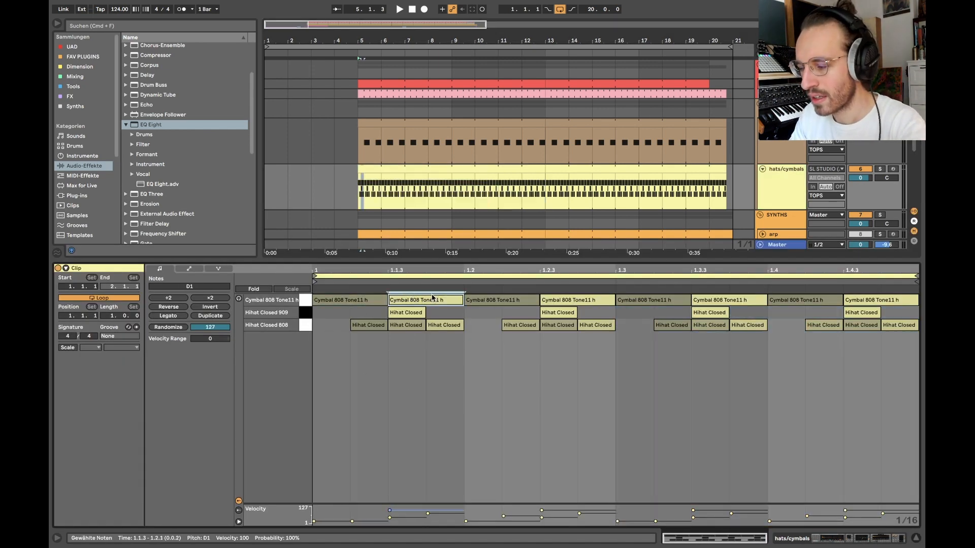
{"action": "left_click", "coordinate": [495, 300]}
{"action": "left_click", "coordinate": [372, 300]}
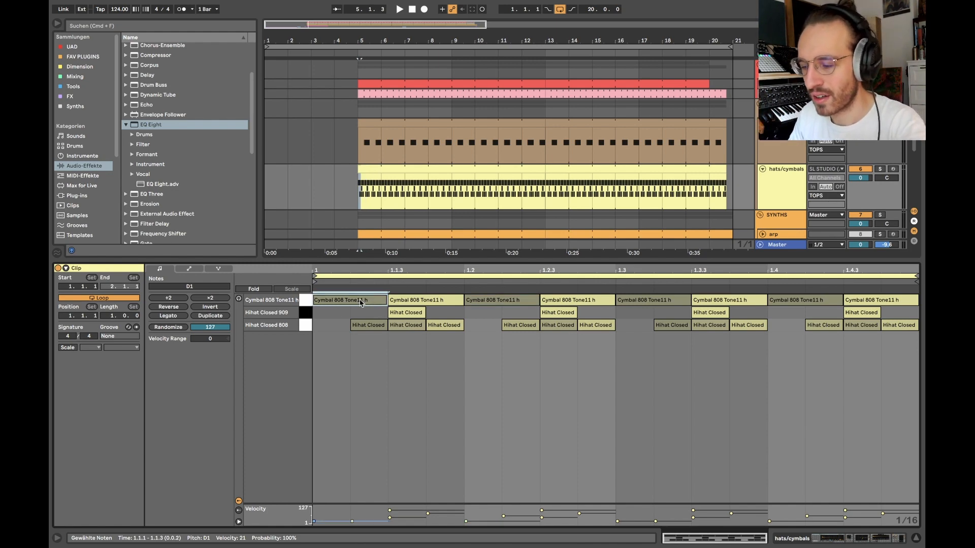
{"action": "left_click", "coordinate": [512, 301]}
{"action": "left_click", "coordinate": [660, 301]}
{"action": "left_click", "coordinate": [802, 301]}
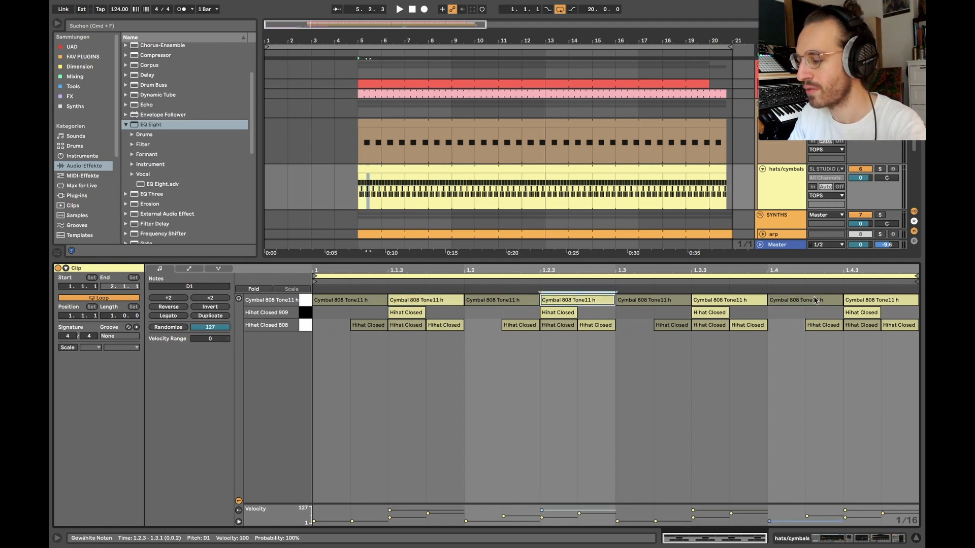
Examine the Hihat Closed 909 notes and the full row of Hihat Closed 808 notes in the clip.
{"action": "left_click", "coordinate": [697, 314]}
{"action": "left_click", "coordinate": [557, 313]}
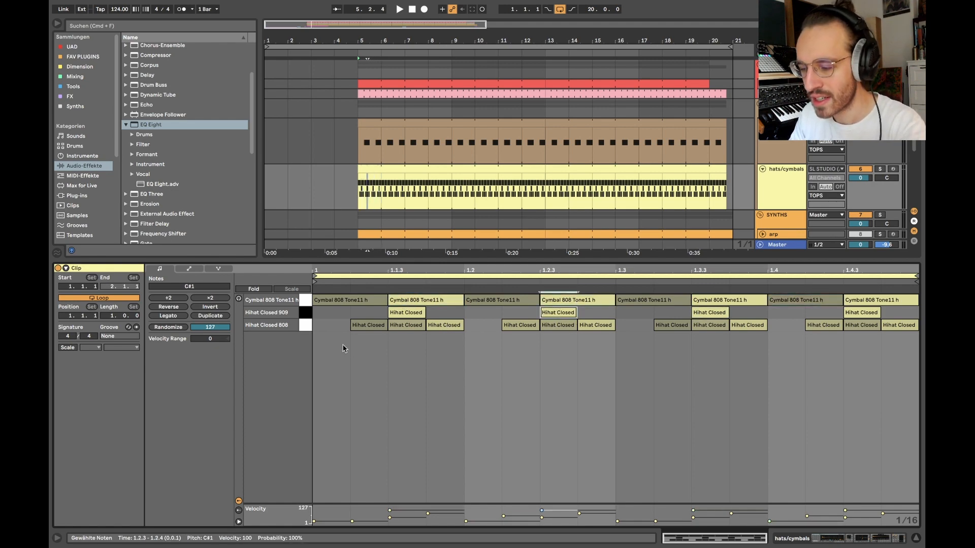
{"action": "left_click_drag", "start_coordinate": [323, 332], "coordinate": [896, 330]}
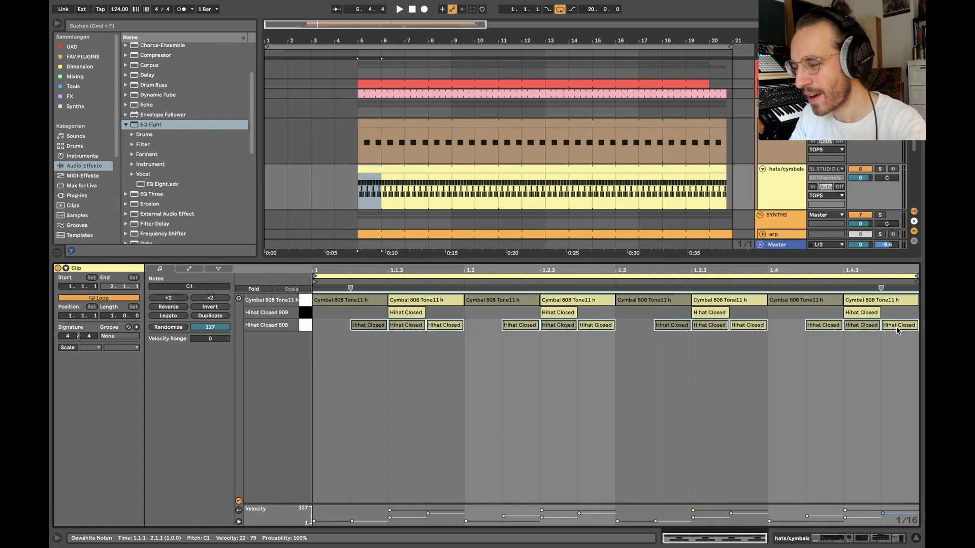
{"action": "left_click", "coordinate": [540, 369]}
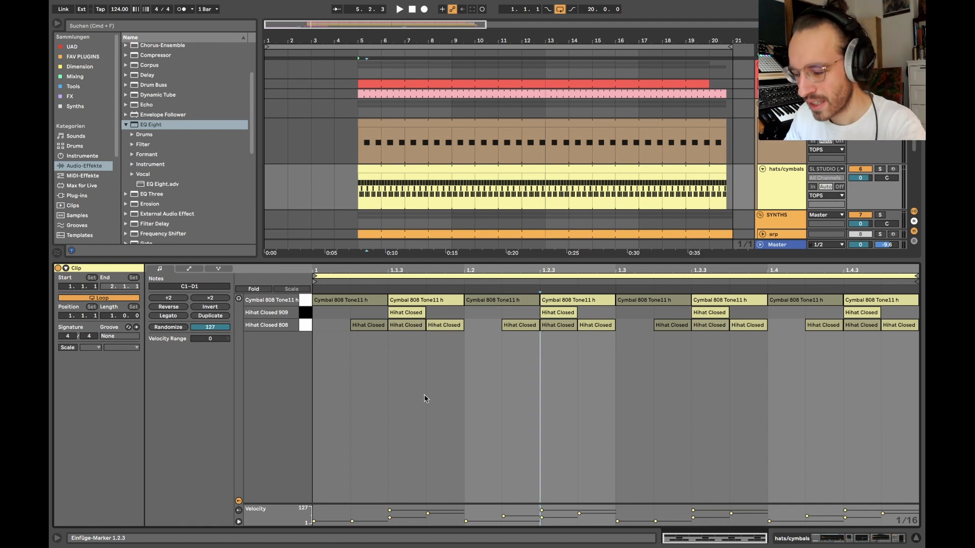
{"action": "key", "text": "shift+Tab"}
{"action": "key", "text": "shift+Tab"}
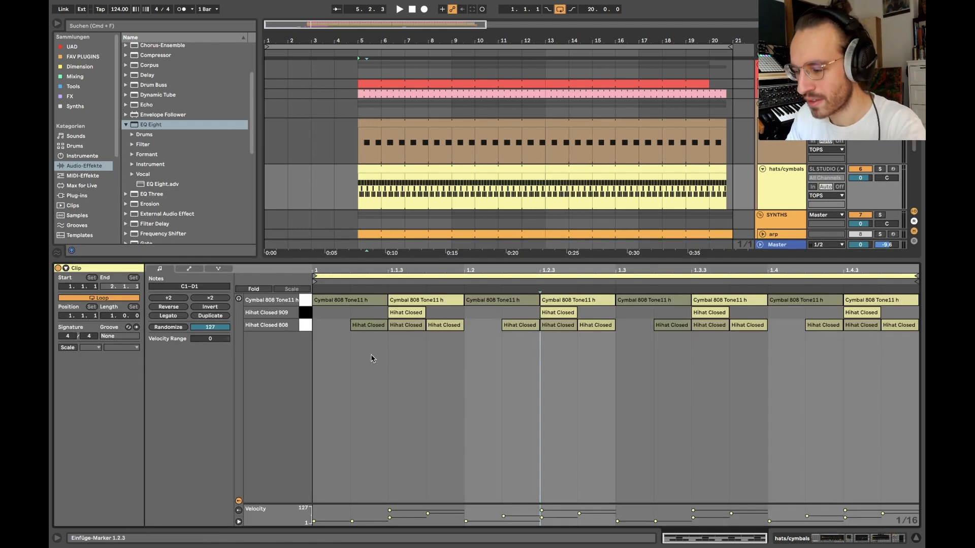
Examine the individual Hihat Closed 808 notes around beats 1.1 and 1.2.3 of the clip.
{"action": "left_click", "coordinate": [374, 328]}
{"action": "left_click", "coordinate": [406, 328]}
{"action": "left_click", "coordinate": [442, 327]}
{"action": "left_click", "coordinate": [550, 328]}
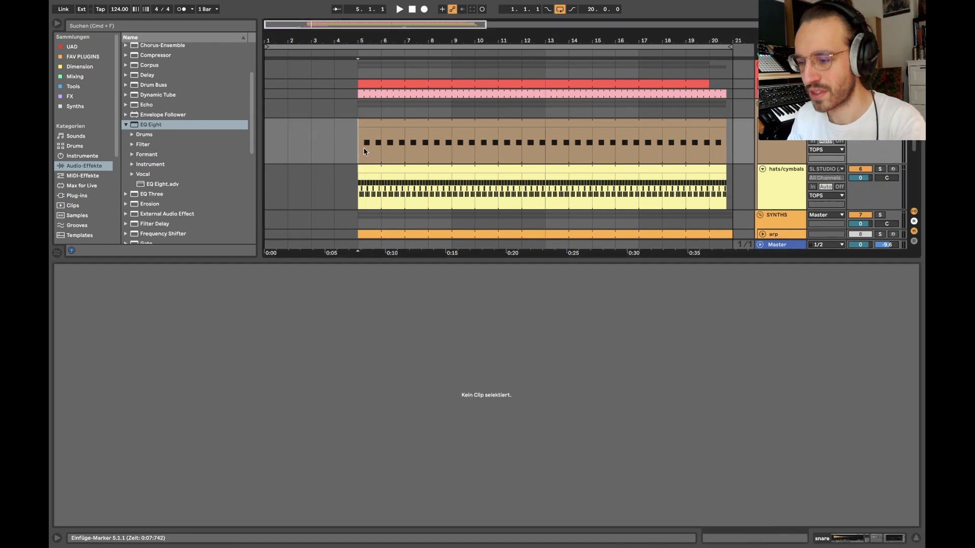
Play the arrangement from bar 5 and bring up the hats/cymbals track's device chain.
{"action": "left_click", "coordinate": [363, 148]}
{"action": "key", "text": "space"}
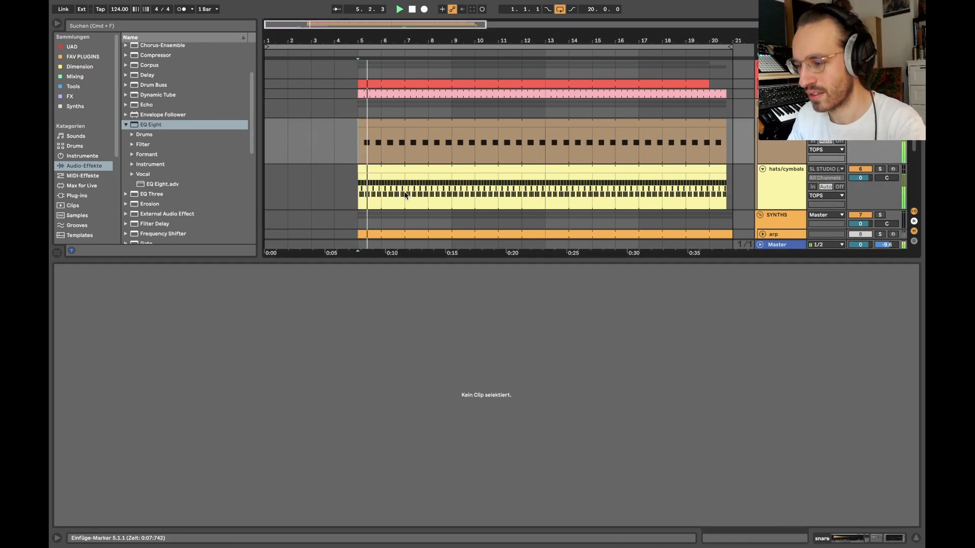
{"action": "key", "text": "alt+super+l"}
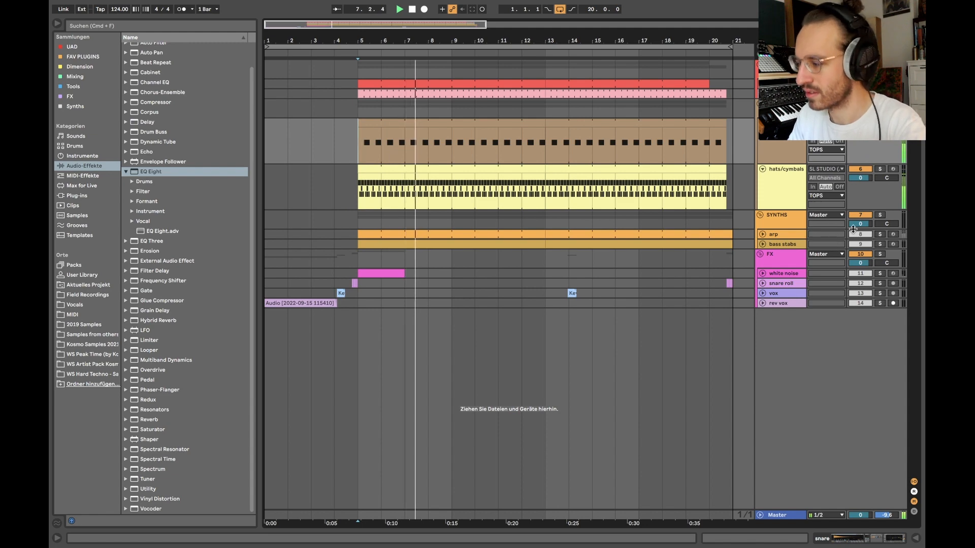
{"action": "key", "text": "alt+super+l"}
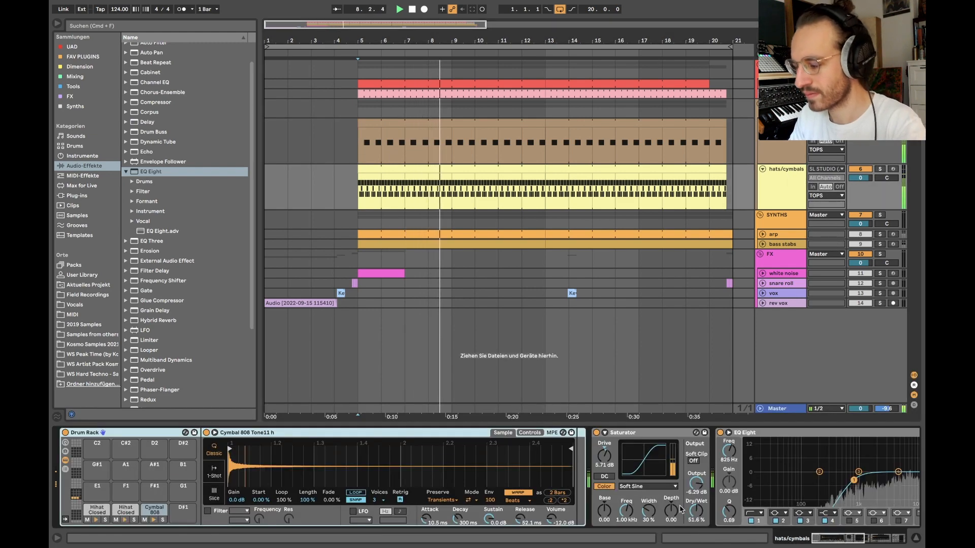
Set the threshold of the kick-sidechained Compressor on hats/cymbals to -38.9 dB during playback and stop.
{"action": "left_click_drag", "start_coordinate": [784, 490], "coordinate": [784, 496]}
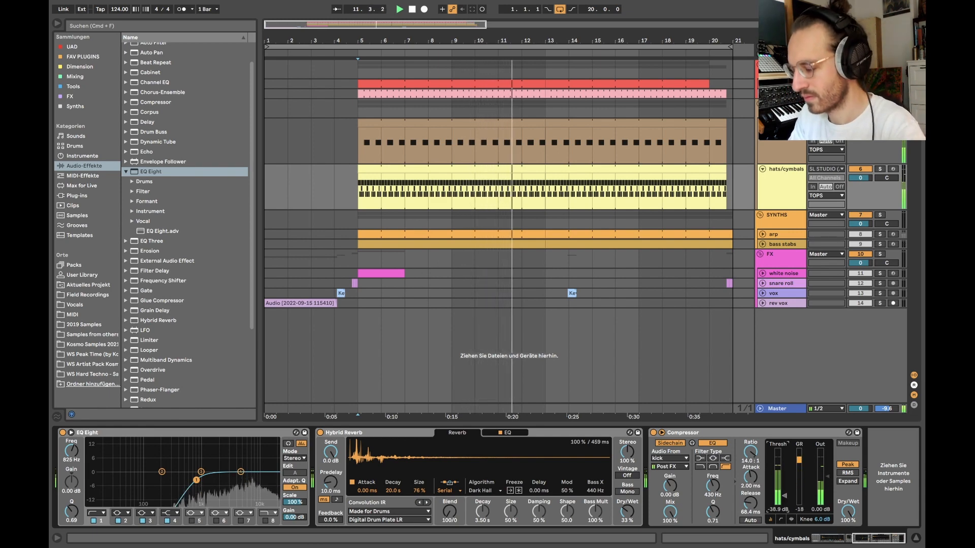
{"action": "left_click_drag", "start_coordinate": [784, 496], "coordinate": [784, 495]}
{"action": "key", "text": "space"}
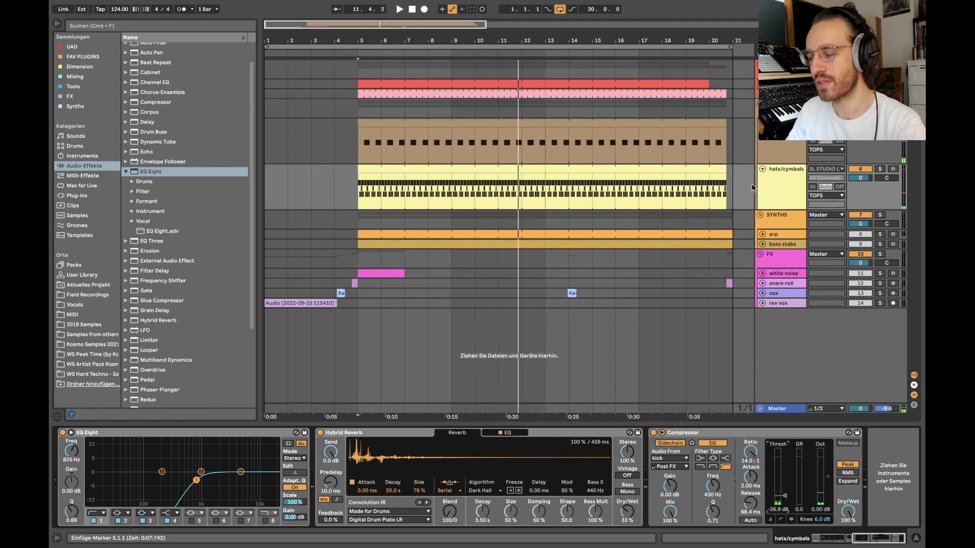
Collapse the hats/cymbals and snare tracks and fold the TOPS group and the group above it.
{"action": "left_click", "coordinate": [774, 188]}
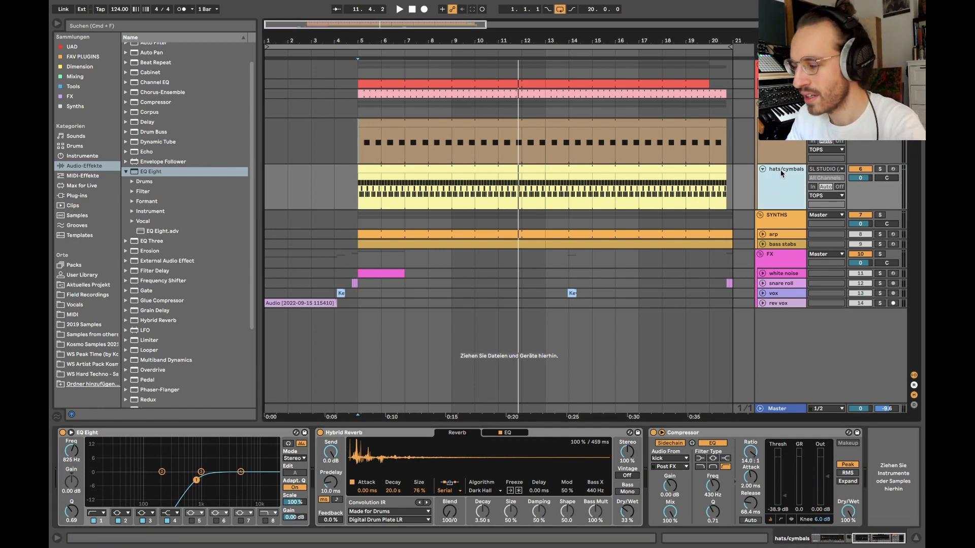
{"action": "left_click", "coordinate": [763, 169]}
{"action": "left_click", "coordinate": [762, 124]}
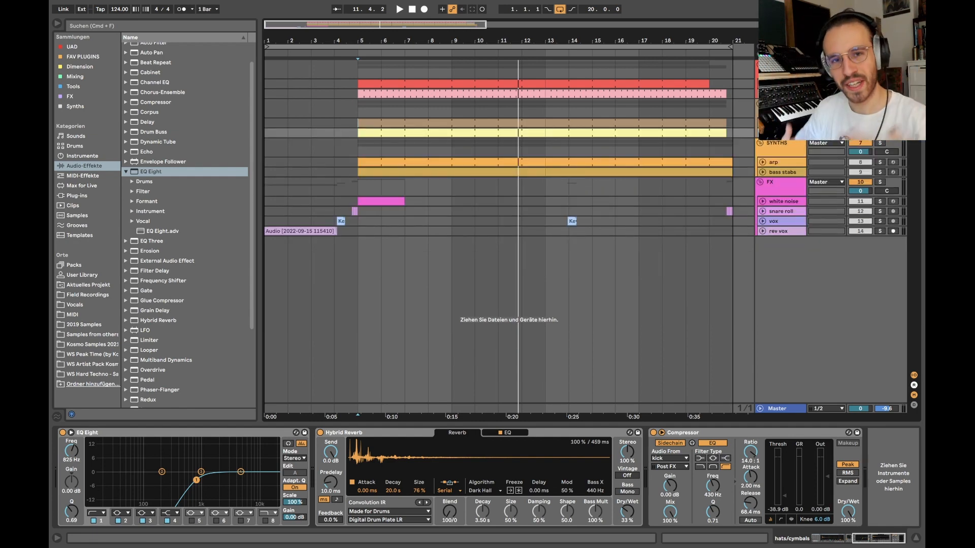
{"action": "left_click", "coordinate": [760, 104]}
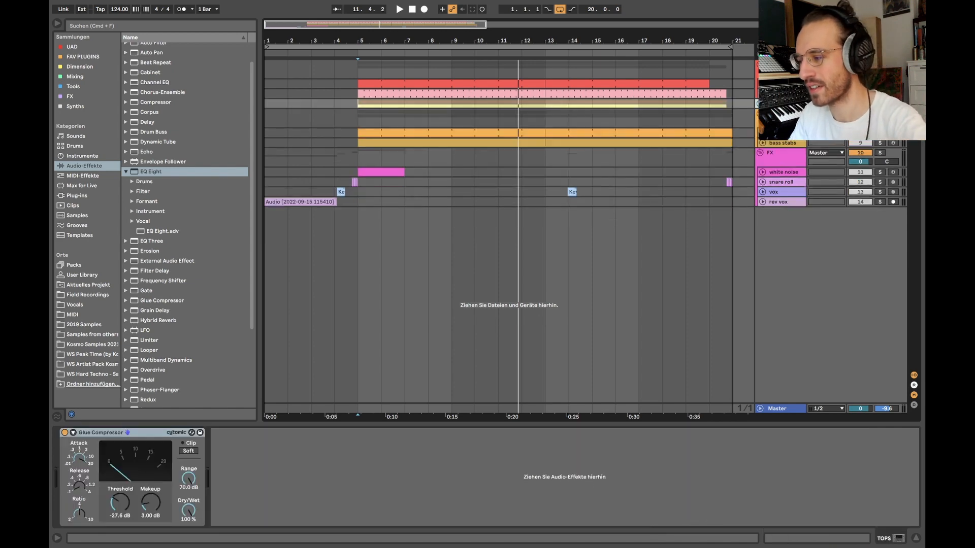
{"action": "left_click", "coordinate": [760, 64]}
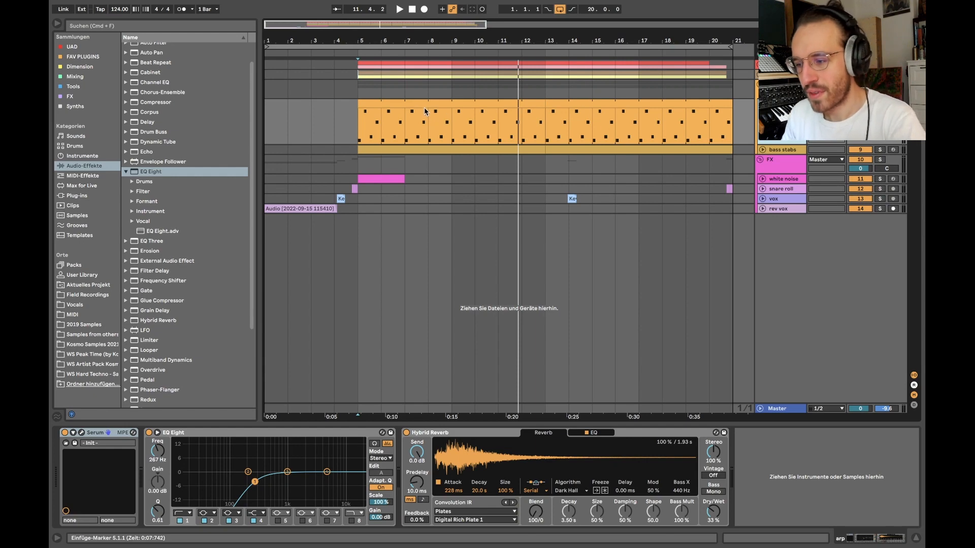
Select the arp track's first clip and view the oscillator settings of its Serum instrument.
{"action": "left_click", "coordinate": [419, 104]}
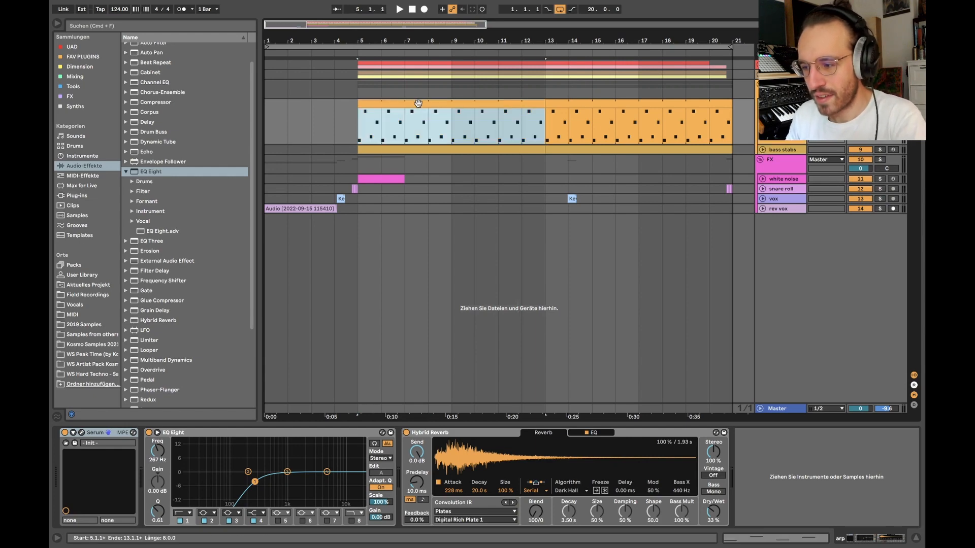
{"action": "left_click", "coordinate": [80, 433]}
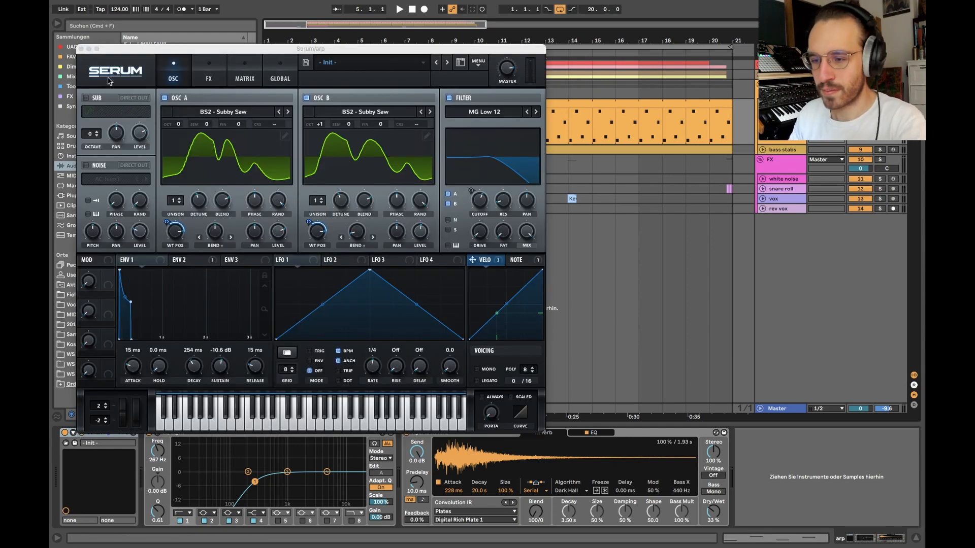
{"action": "left_click", "coordinate": [80, 49]}
Open the arp clip's notes and set the clip scale to F#/Gb Minor.
{"action": "key", "text": "shift+Tab"}
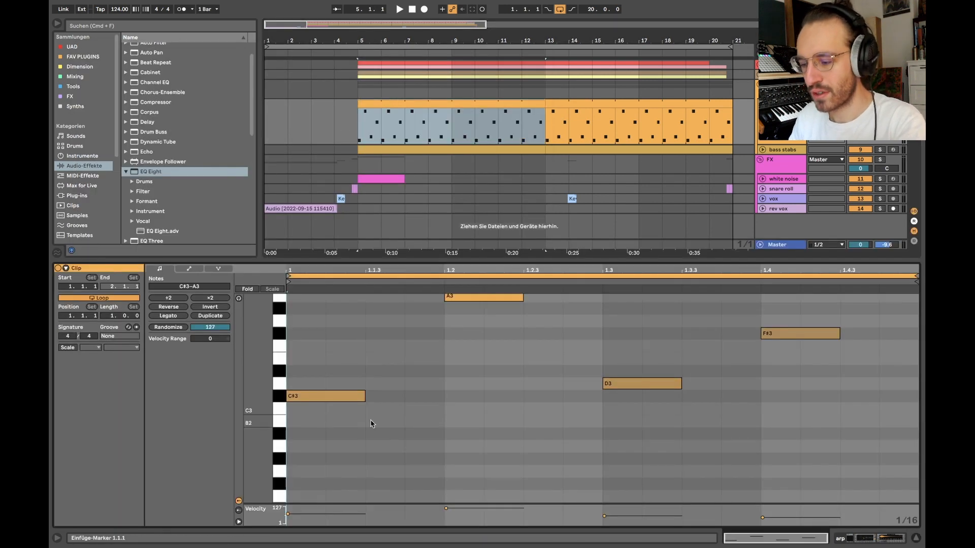
{"action": "scroll", "coordinate": [368, 432], "scroll_direction": "up", "scroll_amount": 2}
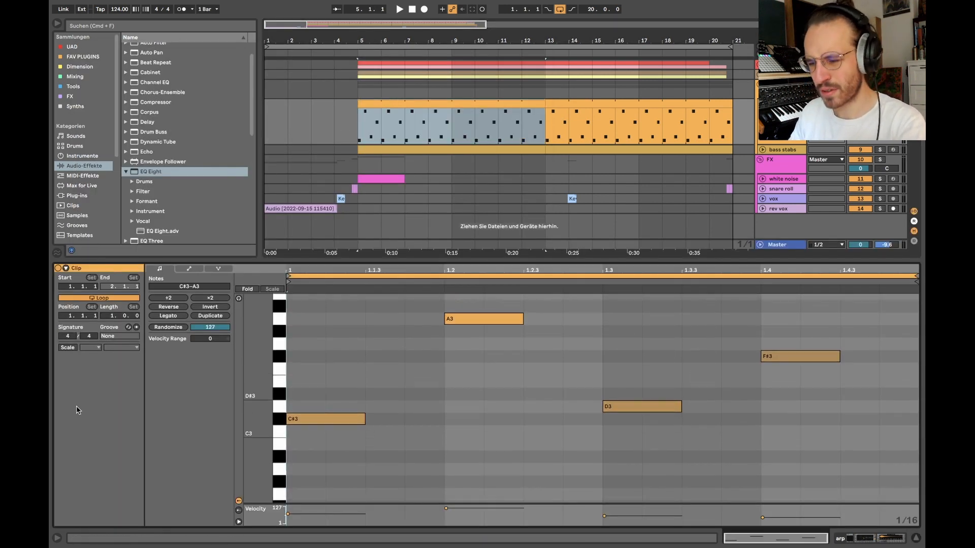
{"action": "left_click", "coordinate": [68, 348]}
{"action": "left_click", "coordinate": [90, 348]}
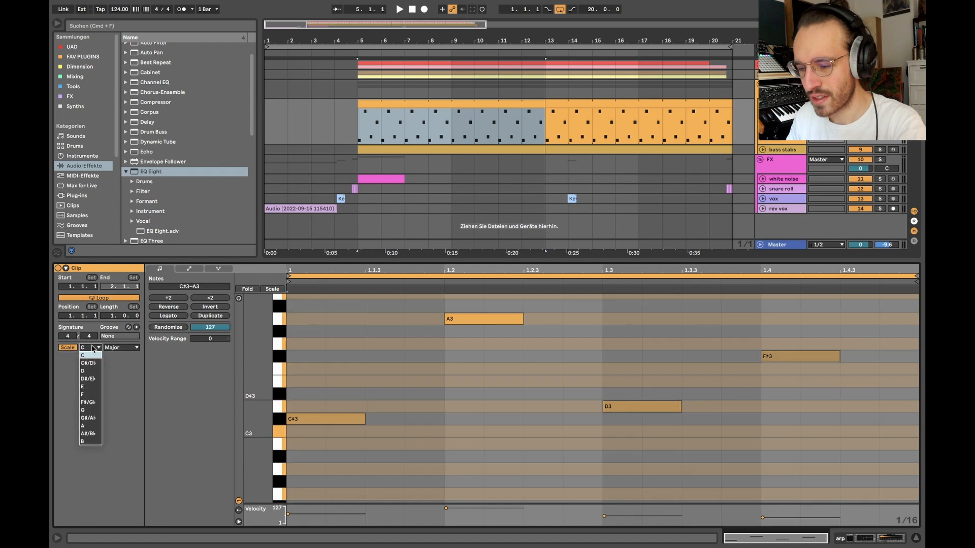
{"action": "left_click", "coordinate": [99, 401]}
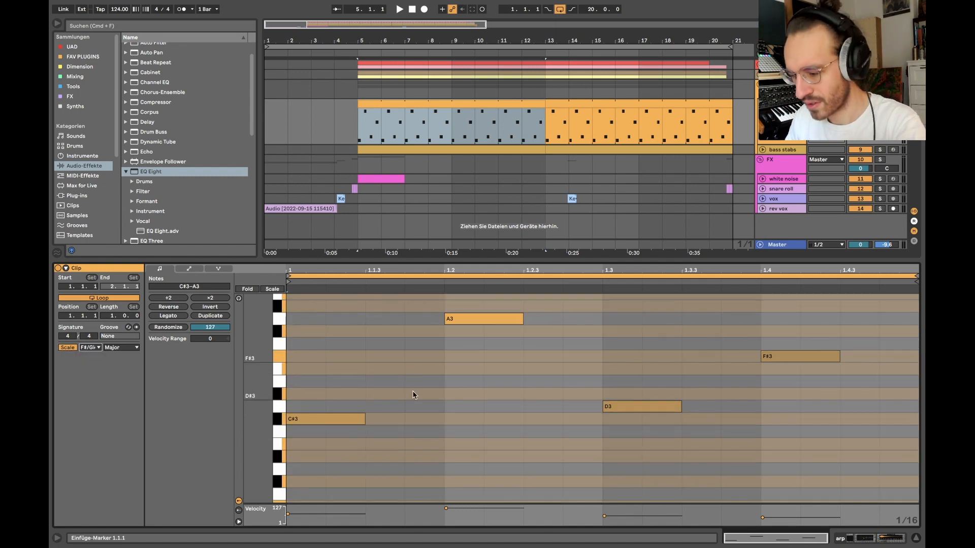
{"action": "left_click", "coordinate": [393, 385]}
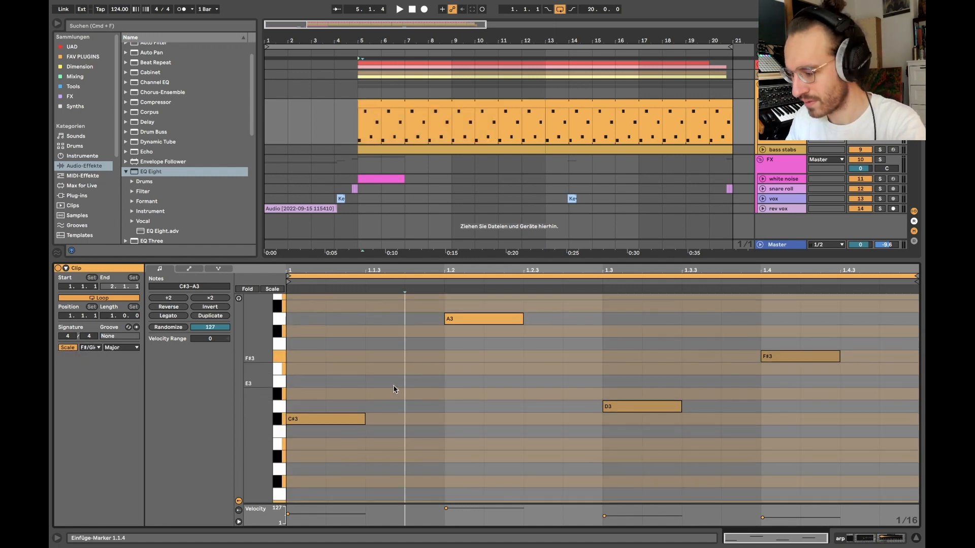
{"action": "left_click", "coordinate": [122, 347]}
{"action": "left_click", "coordinate": [117, 84]}
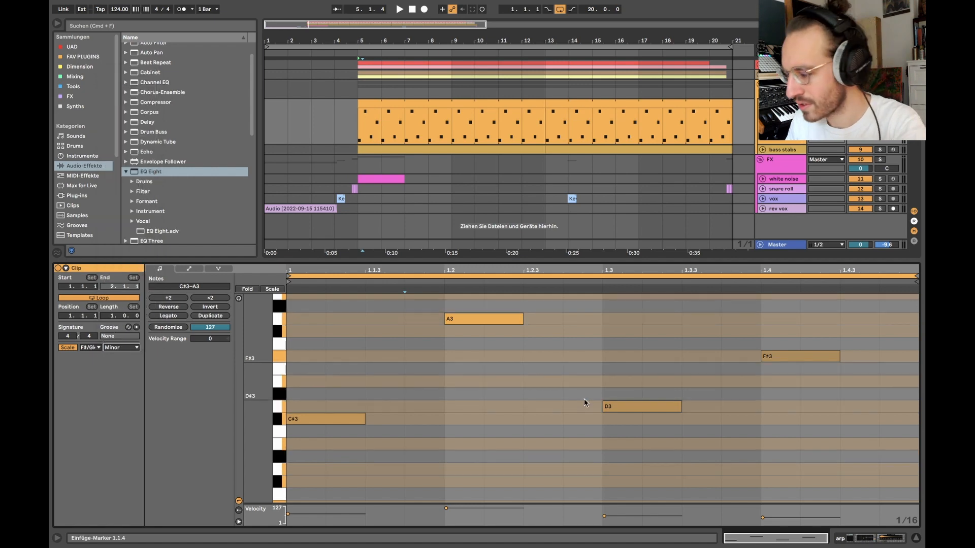
{"action": "left_click", "coordinate": [601, 363]}
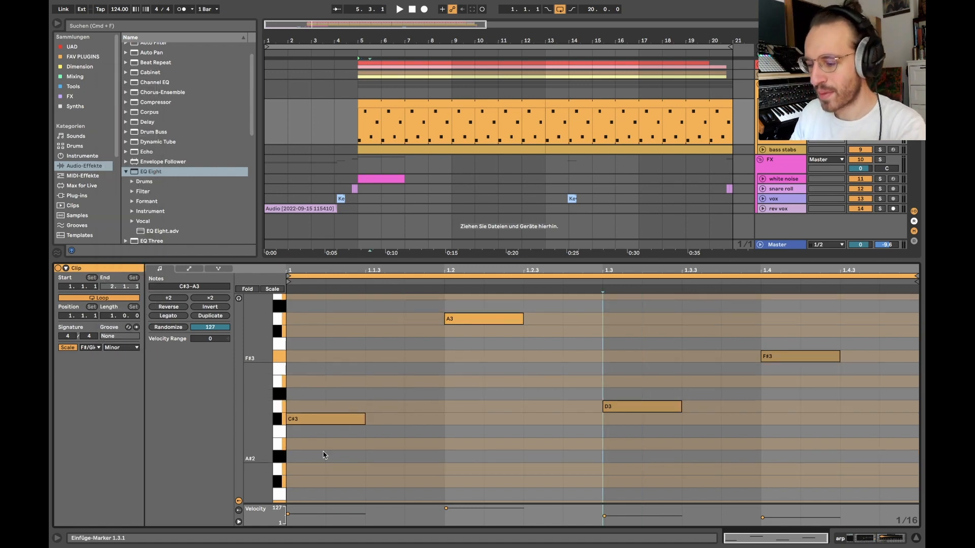
Transpose all four arp notes up five semitones so the first note is F#3.
{"action": "key", "text": "super+a"}
{"action": "key", "text": "Up"}
{"action": "key", "text": "Up"}
{"action": "key", "text": "Up"}
{"action": "key", "text": "Up"}
{"action": "key", "text": "Up"}
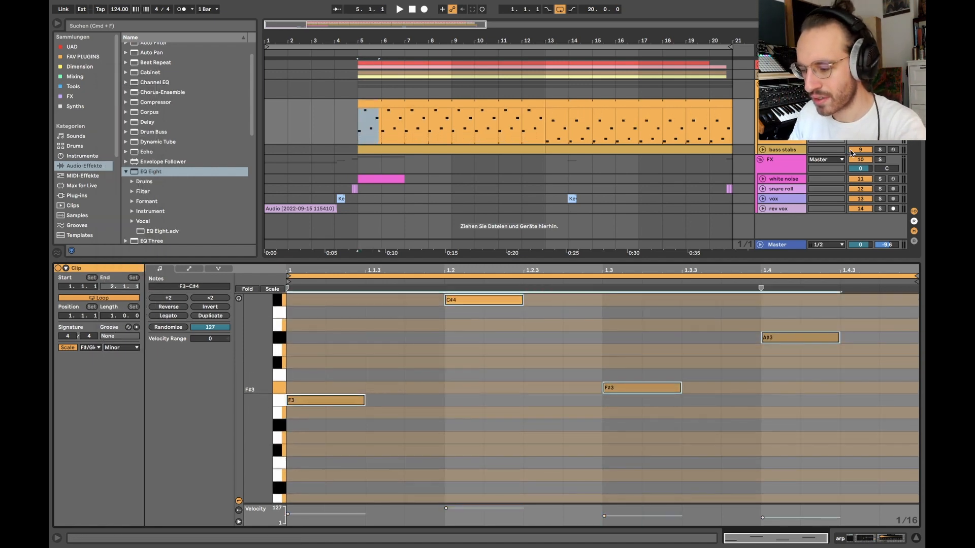
Raise the third arp note at 1.3 two semitones to A3 and play the pattern.
{"action": "left_click", "coordinate": [622, 388]}
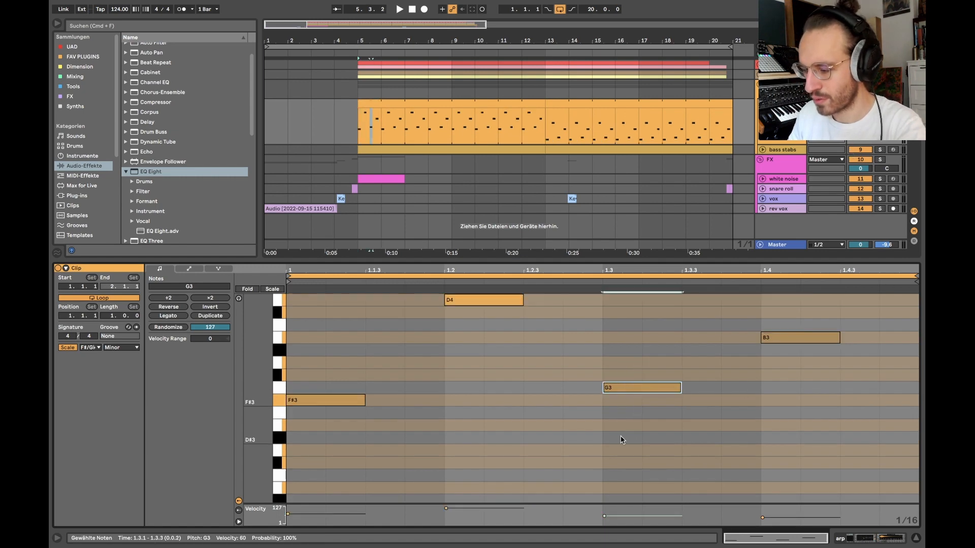
{"action": "key", "text": "Up"}
{"action": "key", "text": "Up"}
{"action": "key", "text": "space"}
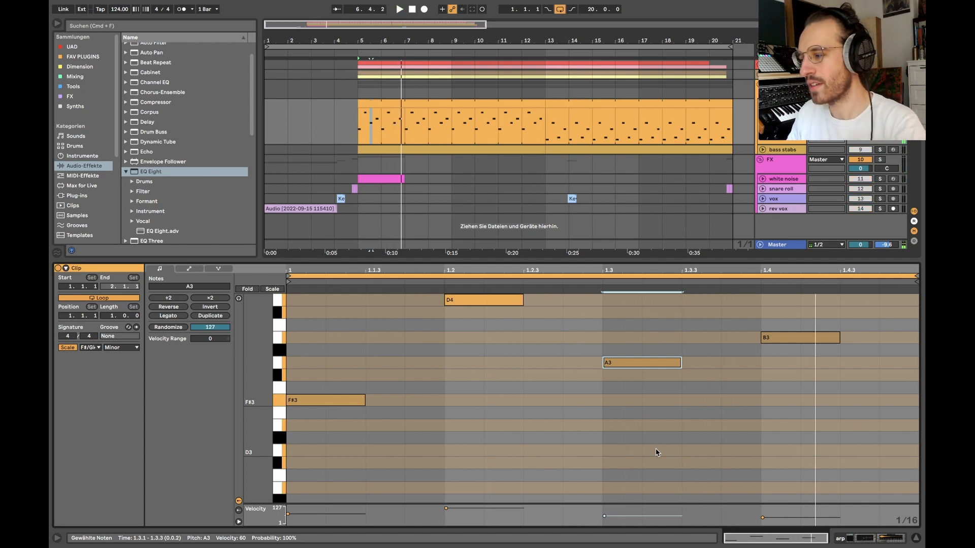
Lower the third arp note by two semitones and transpose the whole pattern back down five semitones.
{"action": "key", "text": "Down"}
{"action": "key", "text": "Down"}
{"action": "key", "text": "super+a"}
{"action": "key", "text": "Down"}
{"action": "key", "text": "Down"}
{"action": "key", "text": "Down"}
{"action": "key", "text": "Down"}
{"action": "key", "text": "Down"}
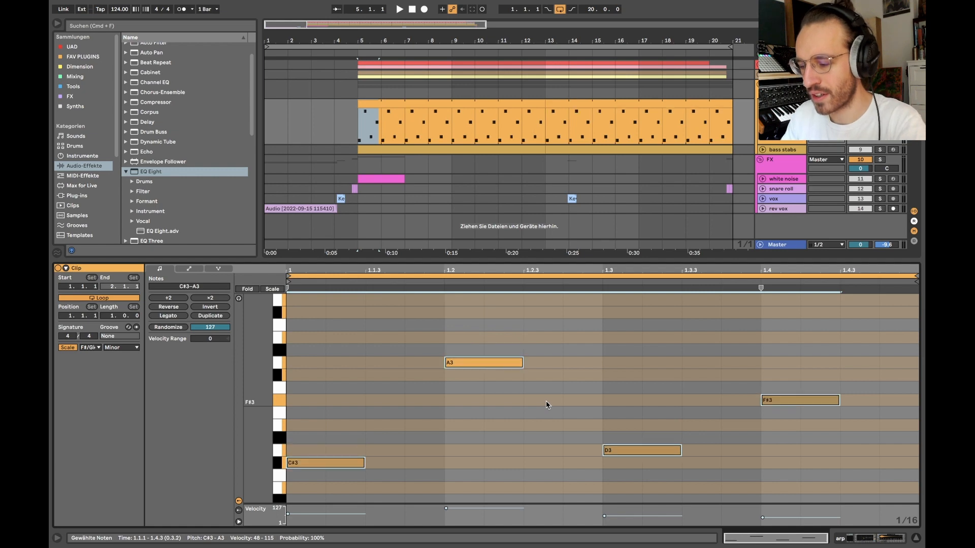
Add an F#3 note from 1.1.1 to 1.1.3 in the arp clip and delete it again.
{"action": "scroll", "coordinate": [507, 416], "scroll_direction": "down", "scroll_amount": 2}
{"action": "left_click", "coordinate": [453, 412]}
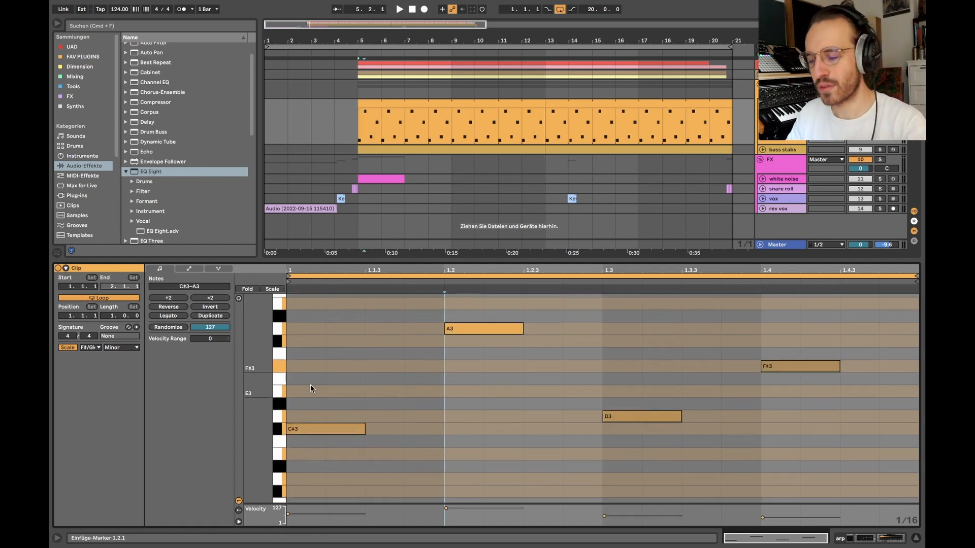
{"action": "left_click_drag", "start_coordinate": [310, 389], "coordinate": [328, 468]}
{"action": "left_click", "coordinate": [299, 373]}
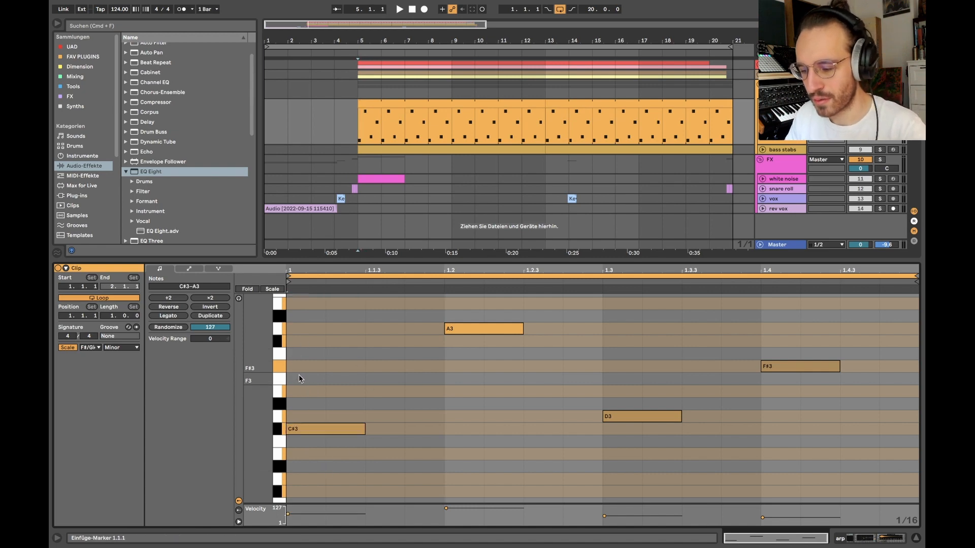
{"action": "double_click", "coordinate": [300, 366]}
{"action": "left_click_drag", "start_coordinate": [324, 366], "coordinate": [364, 367]}
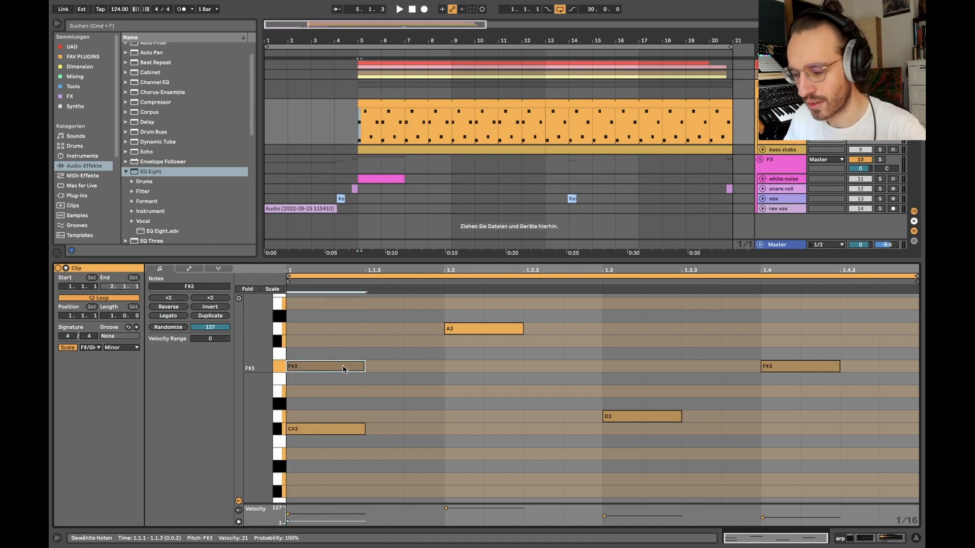
{"action": "key", "text": "Delete"}
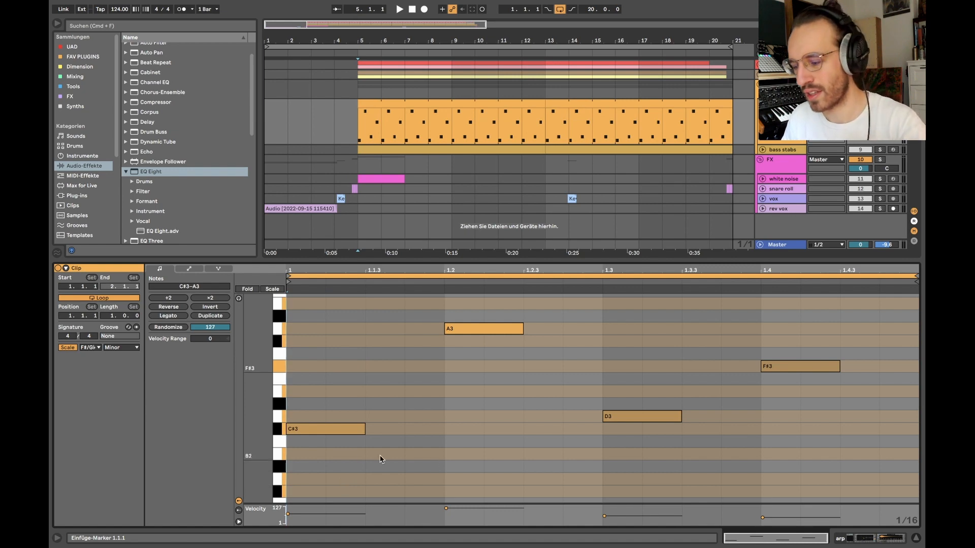
Examine the opening C#3 note and the positions of the following arp notes within the F# minor scale.
{"action": "left_click", "coordinate": [358, 421]}
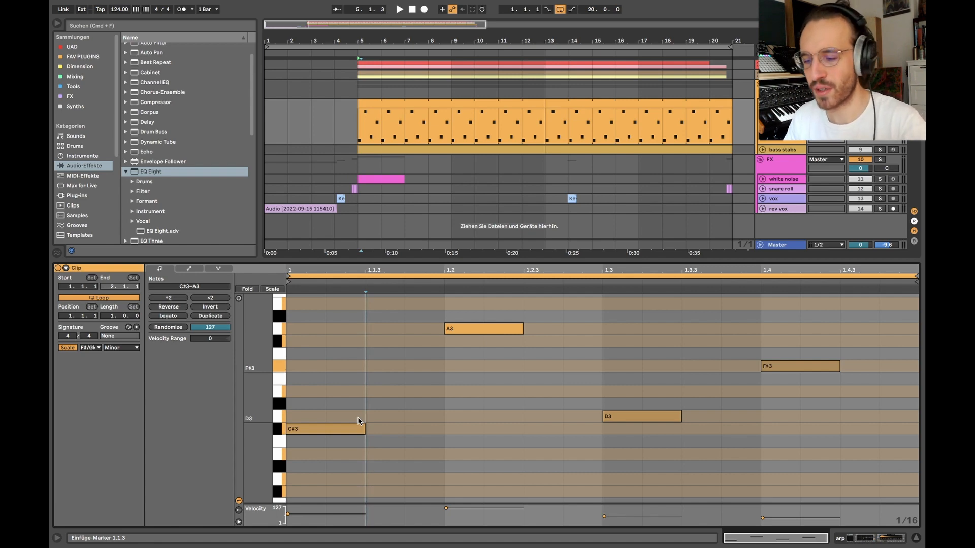
{"action": "right_click", "coordinate": [370, 372]}
{"action": "left_click", "coordinate": [685, 399]}
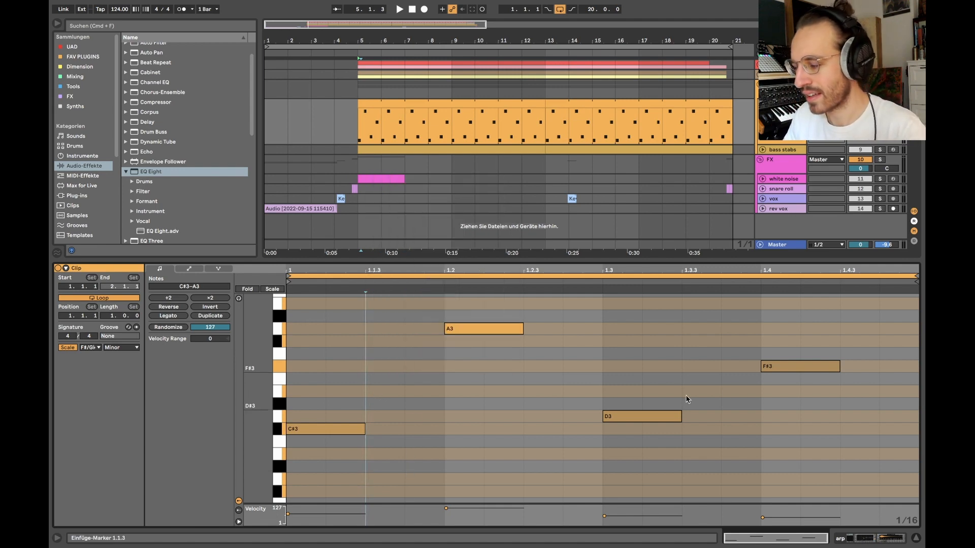
{"action": "left_click_drag", "start_coordinate": [321, 456], "coordinate": [419, 326]}
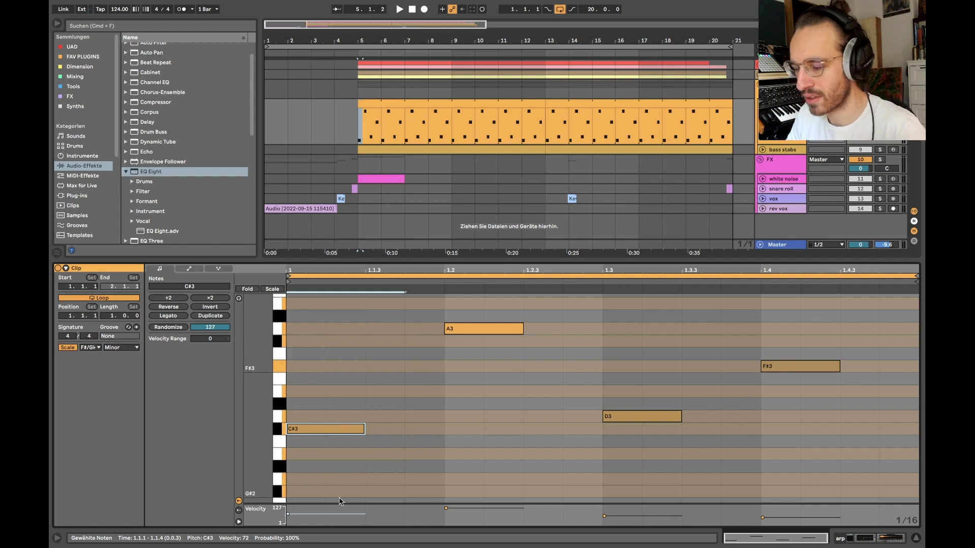
{"action": "left_click", "coordinate": [337, 495]}
{"action": "left_click", "coordinate": [567, 312]}
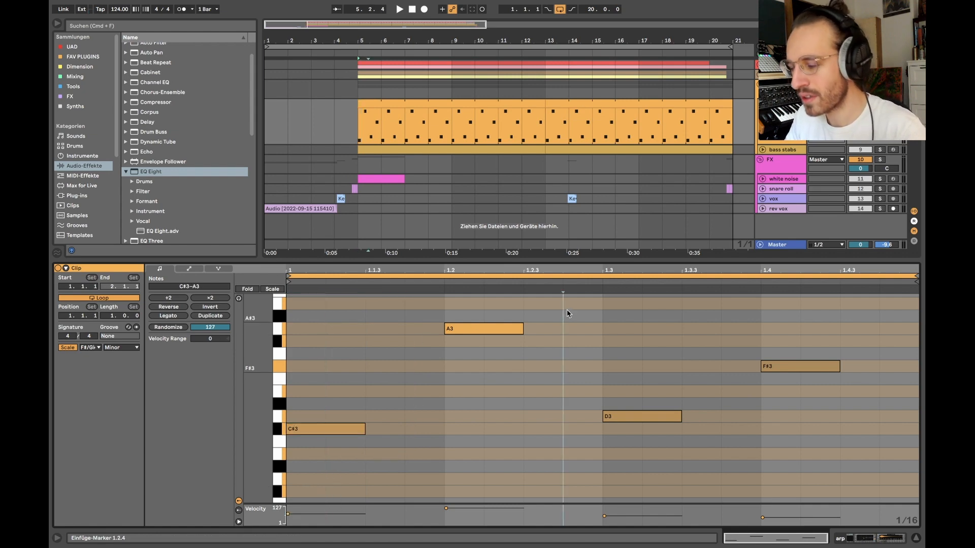
{"action": "left_click", "coordinate": [698, 454]}
{"action": "left_click", "coordinate": [845, 370]}
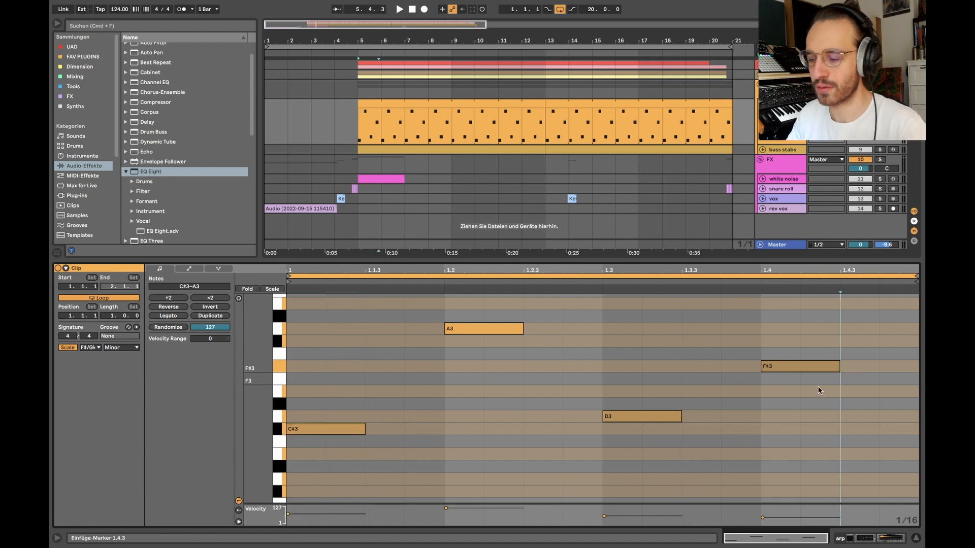
Step through the C#3, A3, D3 and F#3 arp notes by selecting each one in turn.
{"action": "left_click_drag", "start_coordinate": [319, 480], "coordinate": [387, 399]}
{"action": "left_click_drag", "start_coordinate": [427, 313], "coordinate": [496, 335]}
{"action": "left_click_drag", "start_coordinate": [616, 387], "coordinate": [702, 425]}
{"action": "left_click_drag", "start_coordinate": [795, 352], "coordinate": [814, 435]}
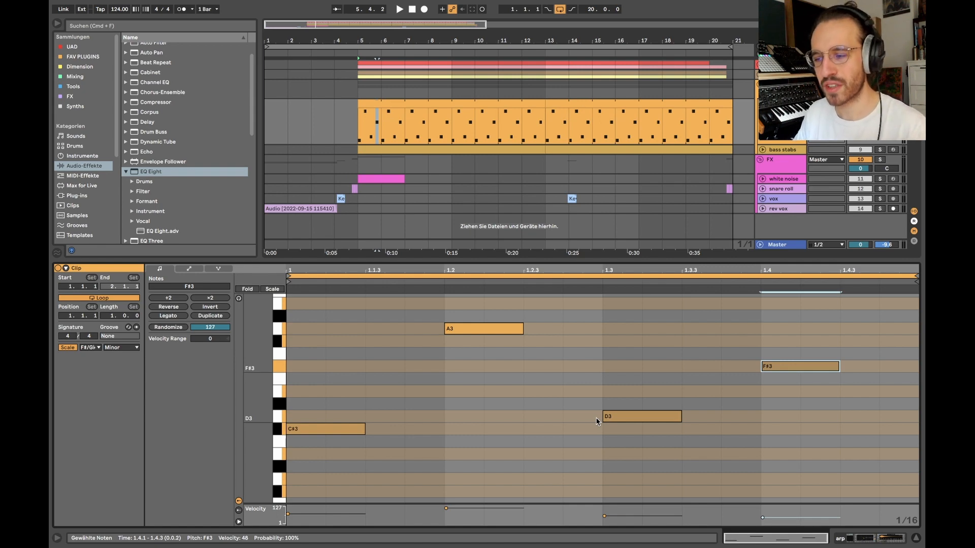
Enlarge the arp clip's velocity lane and select the C#3 and D3 notes to compare their velocities.
{"action": "left_click", "coordinate": [495, 394]}
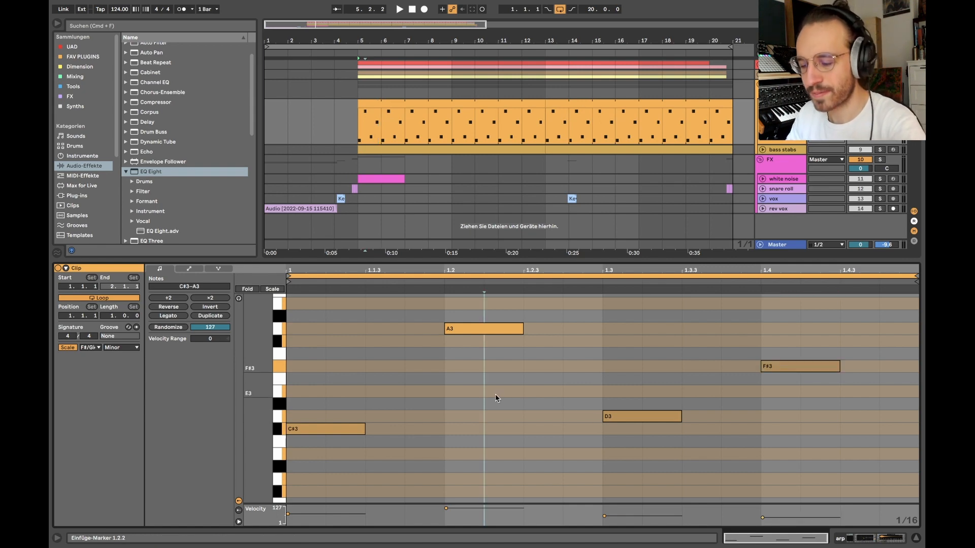
{"action": "left_click", "coordinate": [337, 514]}
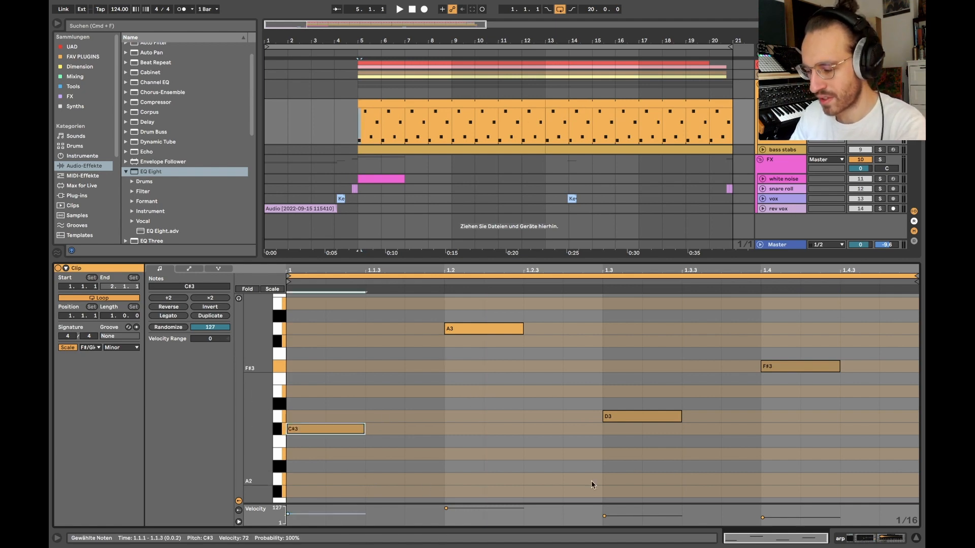
{"action": "left_click_drag", "start_coordinate": [586, 504], "coordinate": [588, 295]}
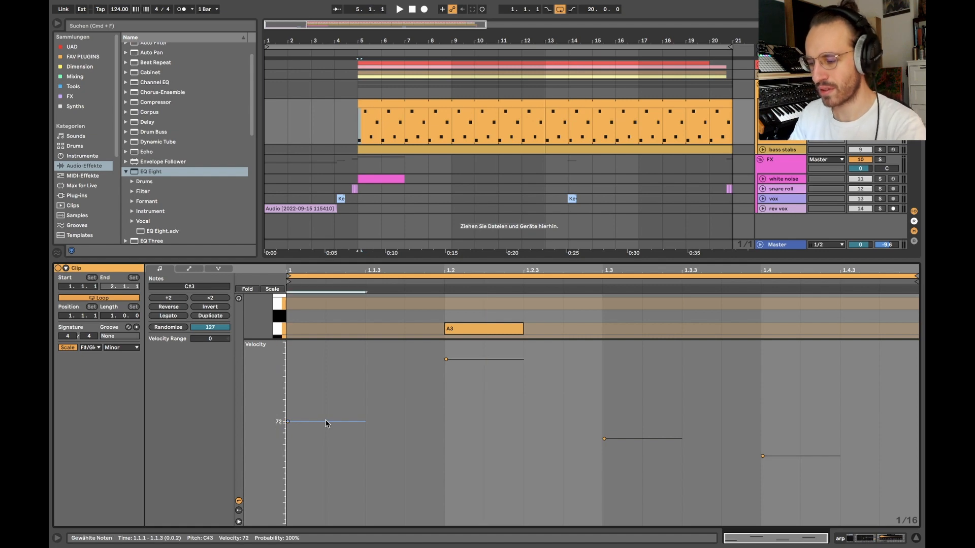
{"action": "left_click", "coordinate": [636, 445]}
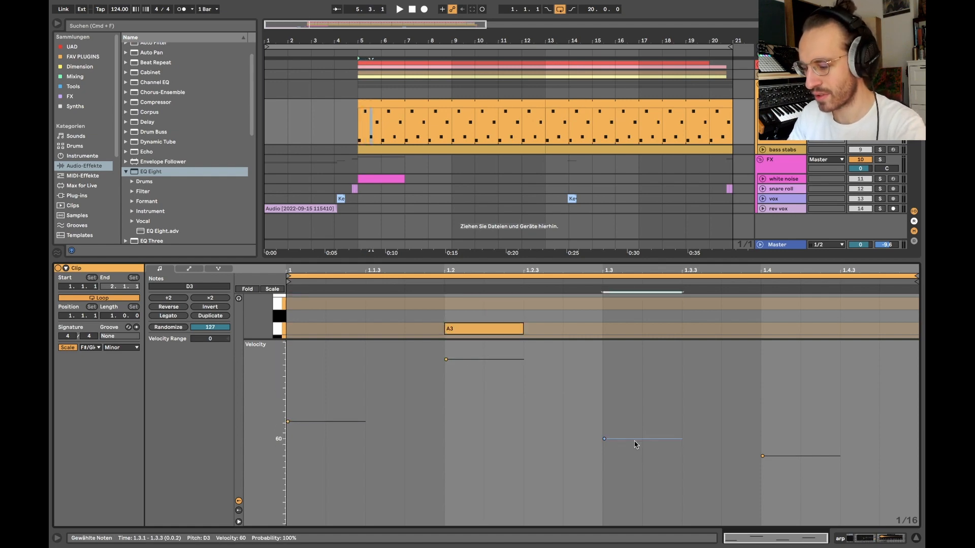
Lower the F#3 note's velocity to 44 and shrink the velocity lane back to a narrow strip.
{"action": "mouse_move", "coordinate": [768, 457]}
{"action": "left_mouse_down"}
{"action": "mouse_move", "coordinate": [770, 473]}
{"action": "mouse_move", "coordinate": [768, 462]}
{"action": "left_mouse_up"}
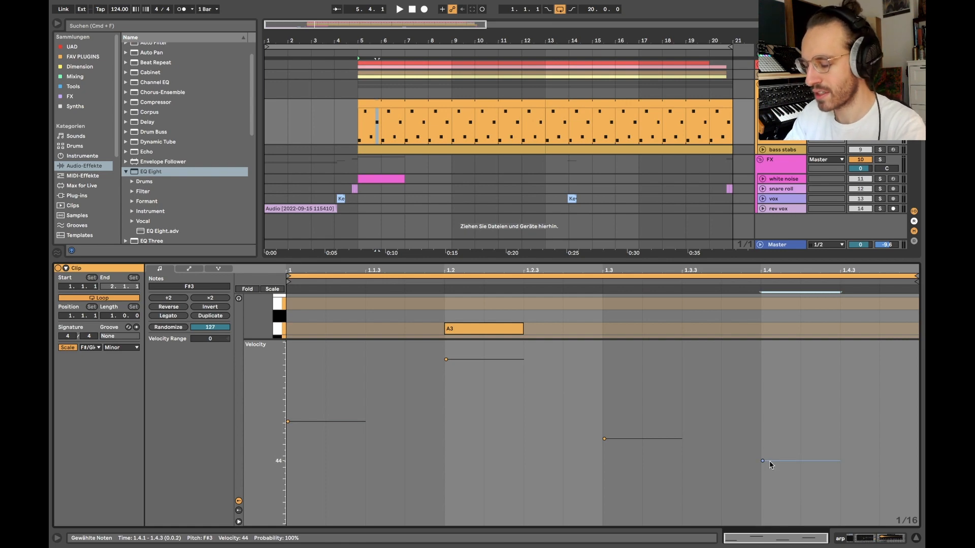
{"action": "left_click", "coordinate": [325, 348]}
{"action": "left_click_drag", "start_coordinate": [335, 340], "coordinate": [327, 499]}
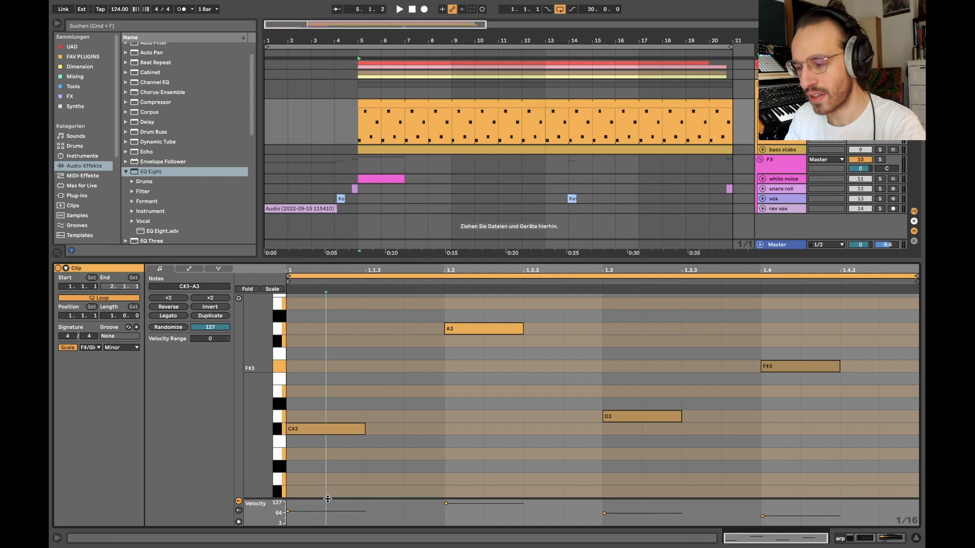
Open the arp track's Serum synth and browse the Analog wavetables for oscillator B without changing BS2 - Subby Saw.
{"action": "key", "text": "shift+Tab"}
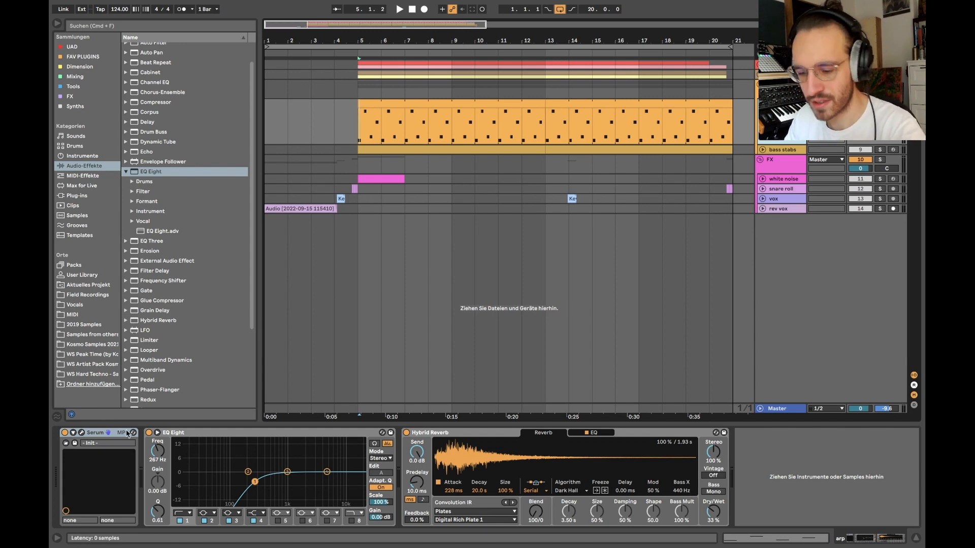
{"action": "left_click", "coordinate": [81, 433]}
{"action": "left_click", "coordinate": [599, 104]}
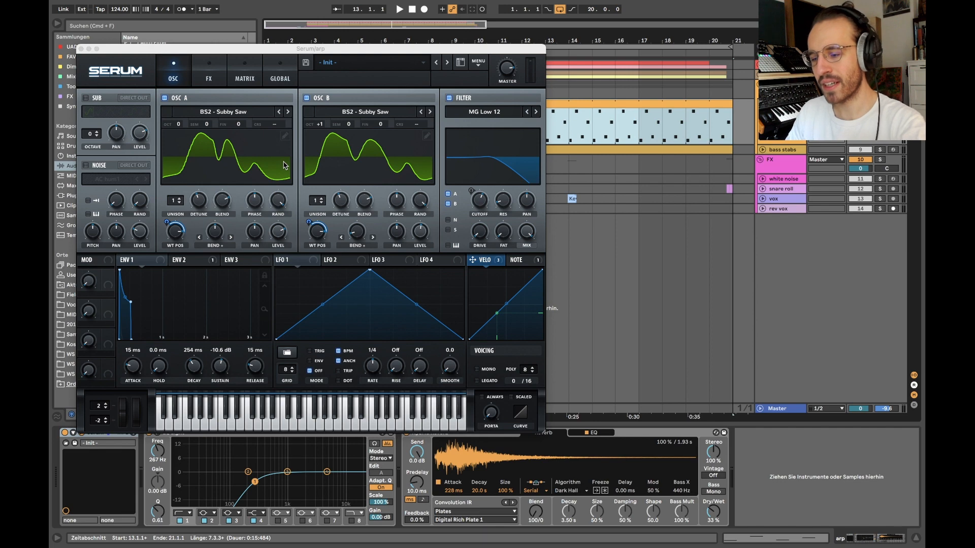
{"action": "left_click", "coordinate": [361, 111]}
{"action": "mouse_move", "coordinate": [376, 125]}
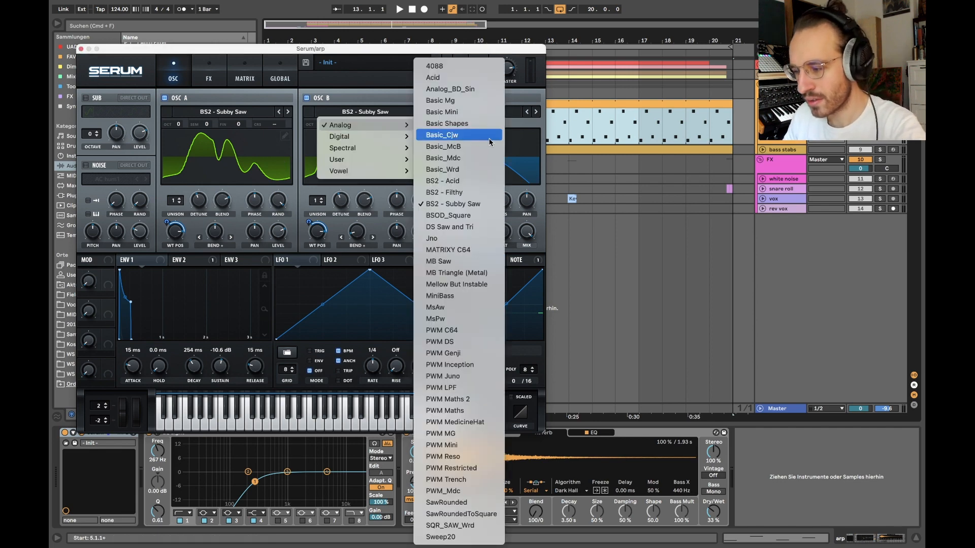
{"action": "left_click", "coordinate": [306, 141]}
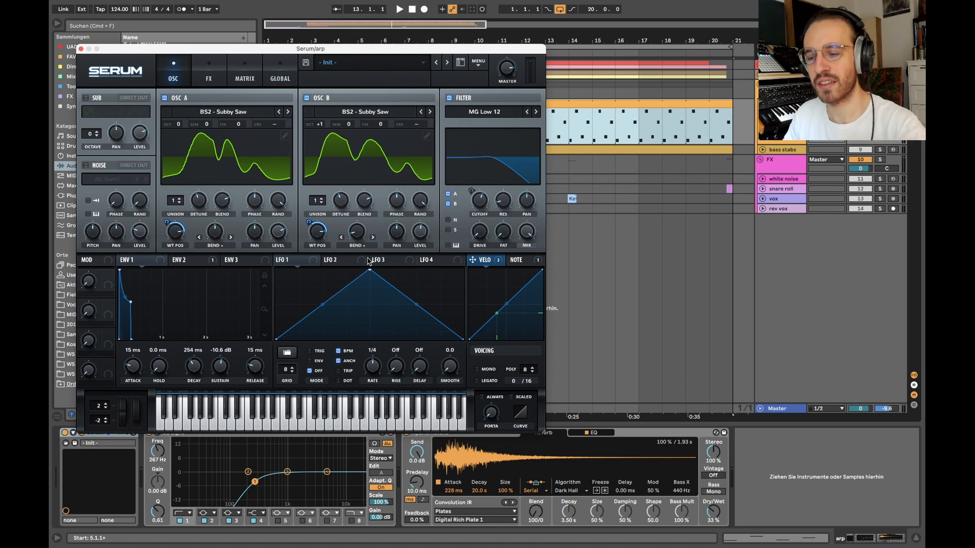
Check which oscillator controls LFO 1 and Velo modulate, and open Serum's modulation matrix.
{"action": "left_click", "coordinate": [296, 263]}
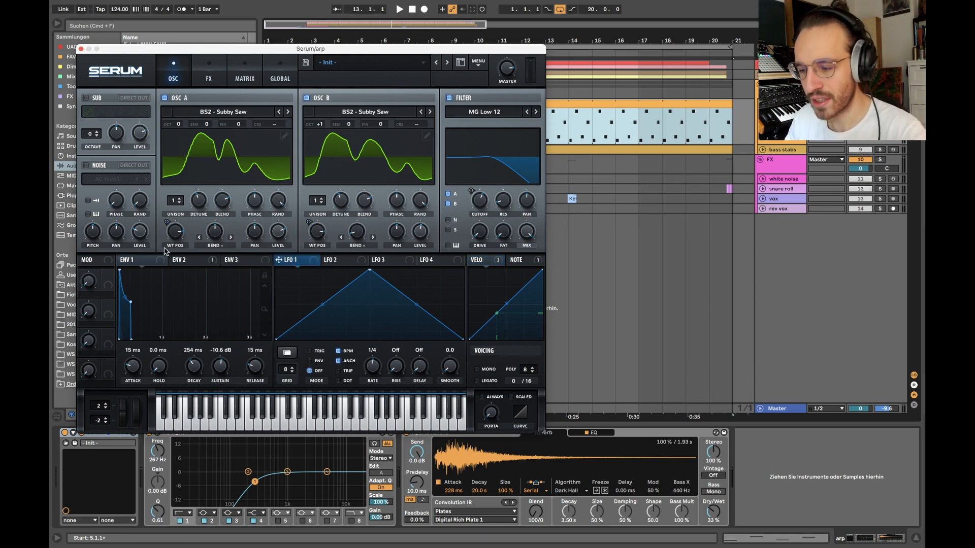
{"action": "left_click", "coordinate": [471, 260]}
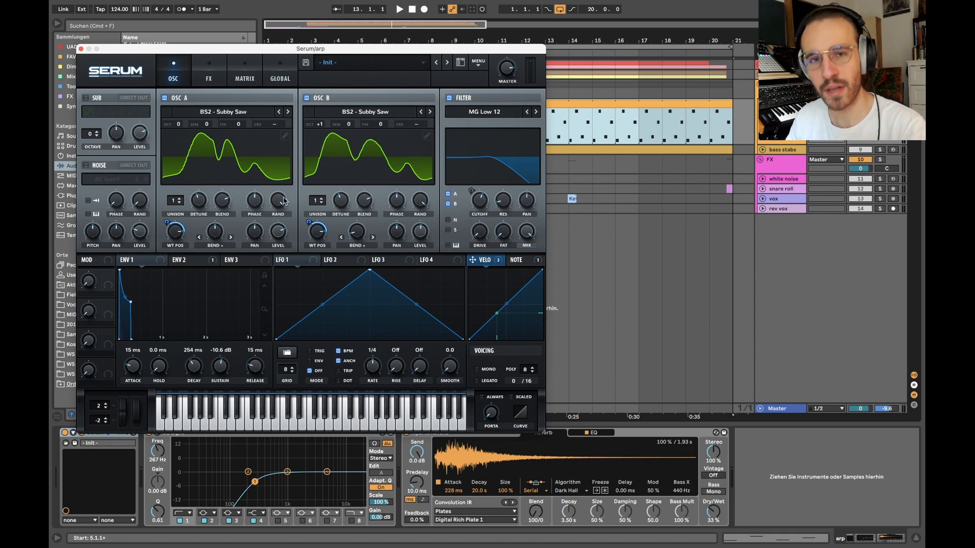
{"action": "left_click", "coordinate": [245, 74]}
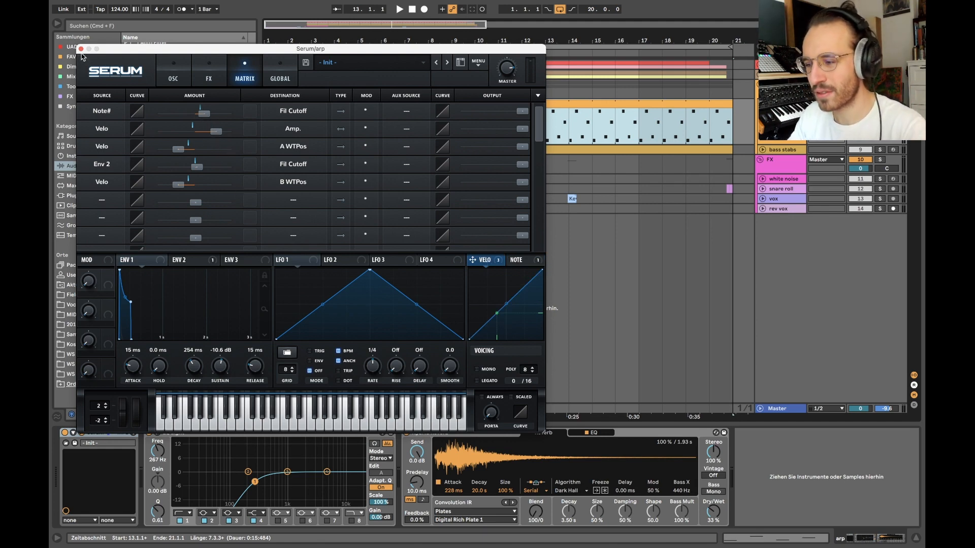
Play the arp from bar 13 for about two bars with all matrix modulations active, and stop.
{"action": "left_click", "coordinate": [623, 127]}
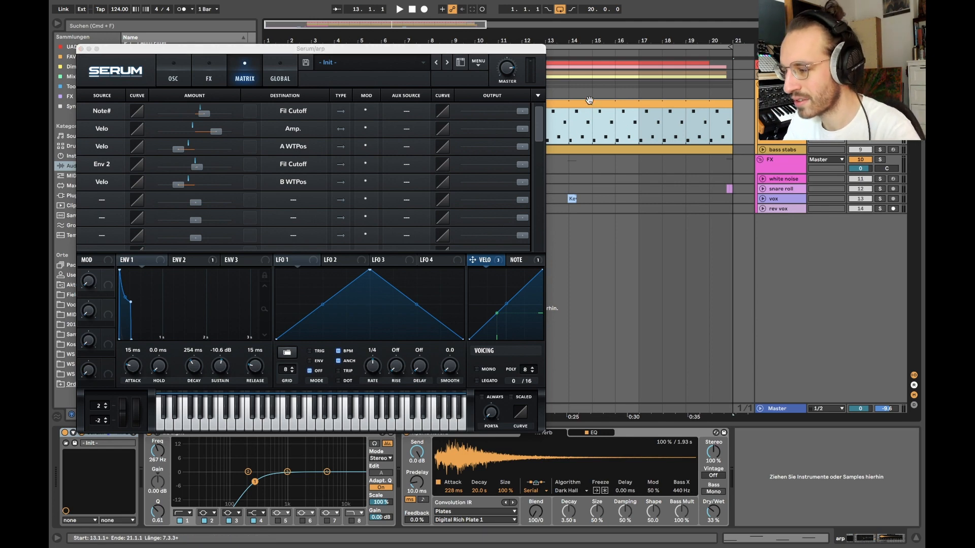
{"action": "key", "text": "space"}
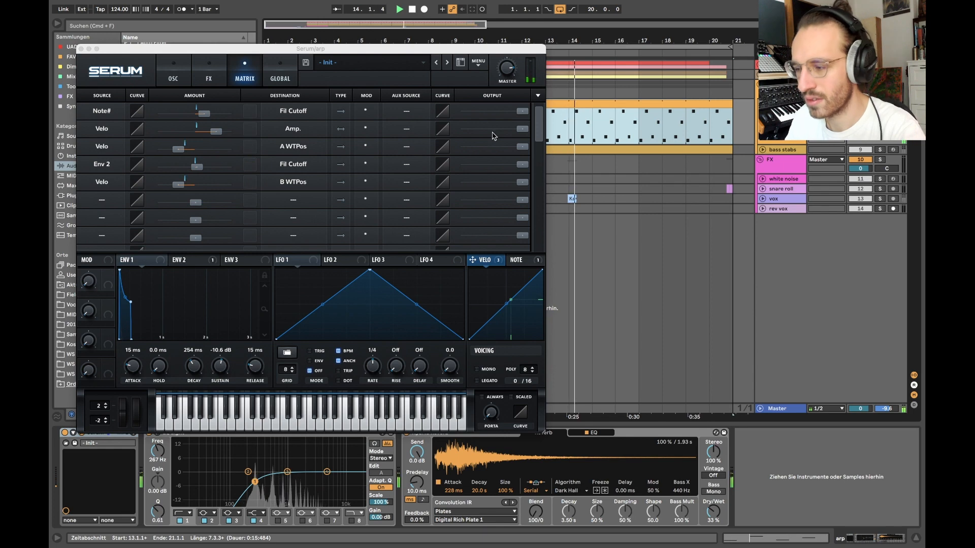
{"action": "key", "text": "space"}
Turn the matrix outputs for Velo to B WTPos, A WTPos and Amp, and Note# to Fil Cutoff, down to 0.
{"action": "left_click", "coordinate": [521, 181]}
{"action": "left_click_drag", "start_coordinate": [521, 182], "coordinate": [462, 182]}
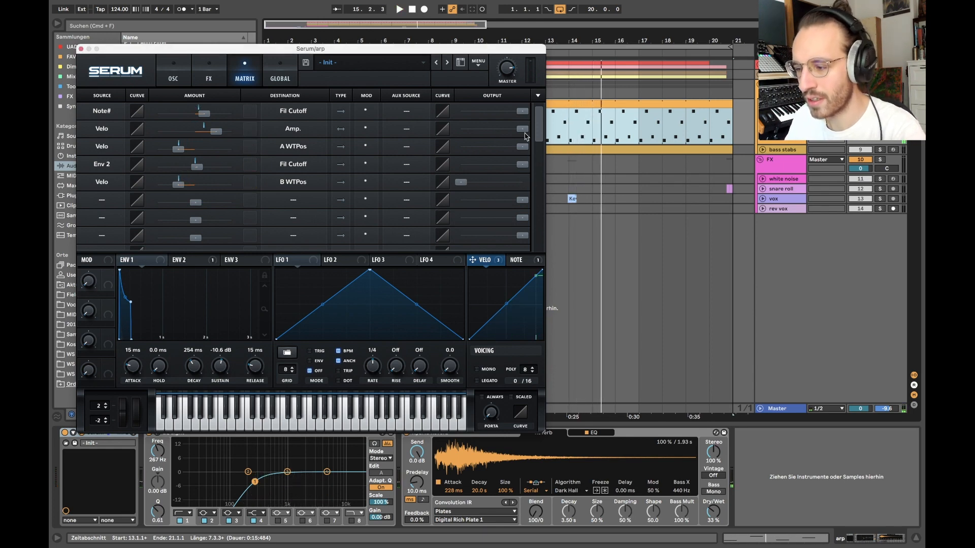
{"action": "left_click_drag", "start_coordinate": [521, 146], "coordinate": [413, 153]}
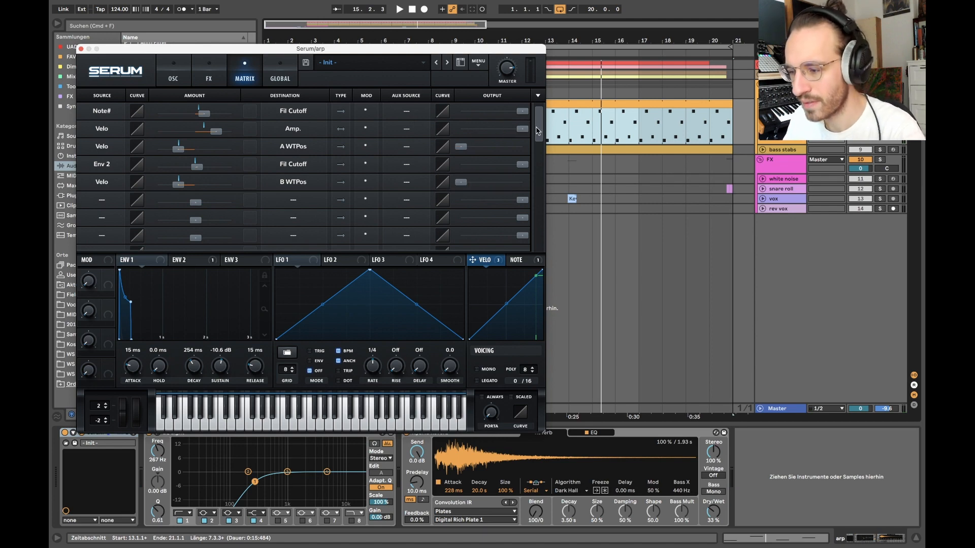
{"action": "left_click_drag", "start_coordinate": [522, 129], "coordinate": [463, 130]}
{"action": "left_click_drag", "start_coordinate": [522, 111], "coordinate": [418, 115]}
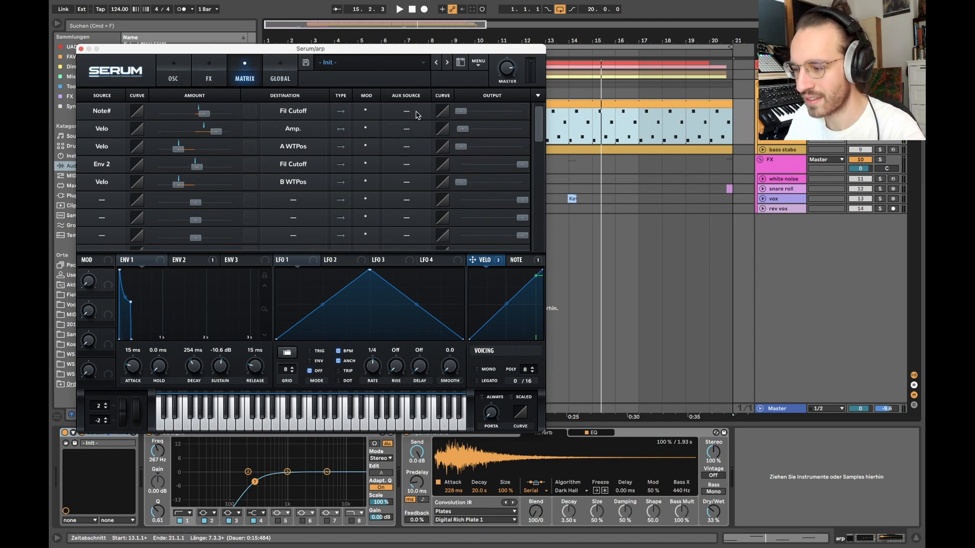
Play the arp while restoring the Amp, Fil Cutoff and wavetable position modulation outputs to 100 one by one.
{"action": "key", "text": "space"}
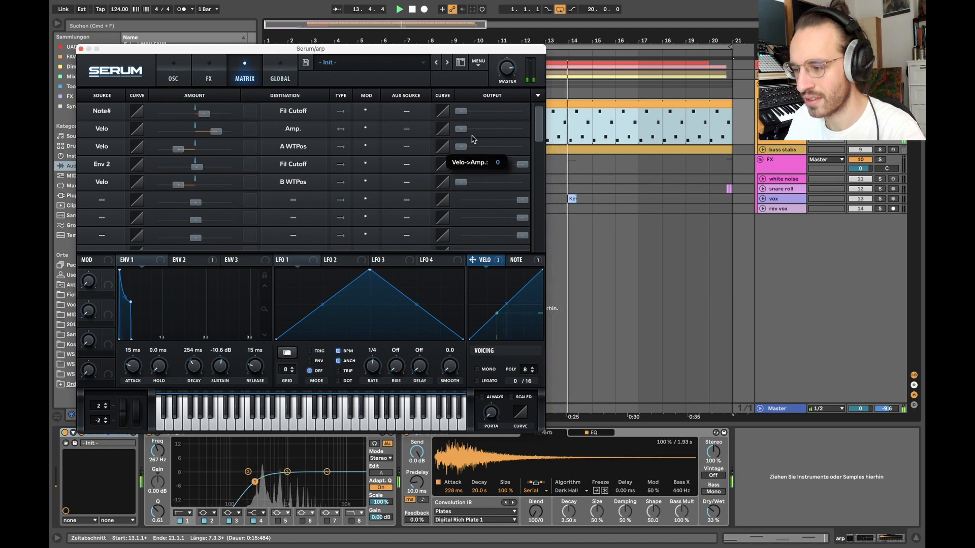
{"action": "left_click_drag", "start_coordinate": [461, 130], "coordinate": [608, 137]}
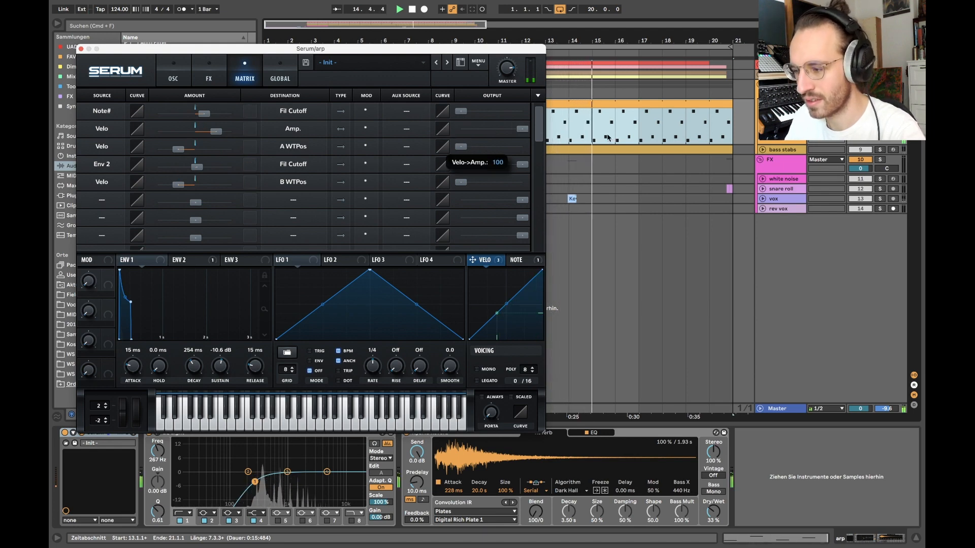
{"action": "left_click_drag", "start_coordinate": [461, 112], "coordinate": [526, 118]}
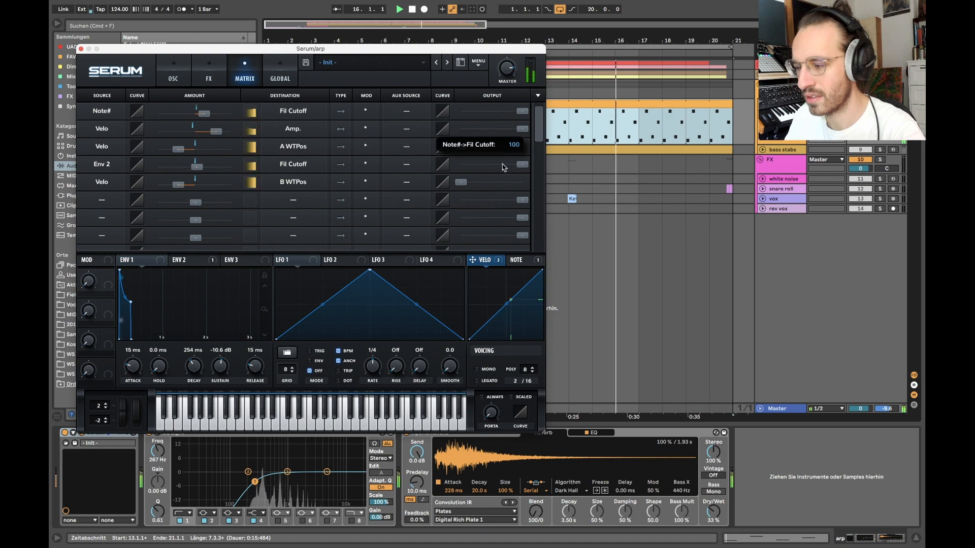
{"action": "left_click_drag", "start_coordinate": [460, 182], "coordinate": [595, 183]}
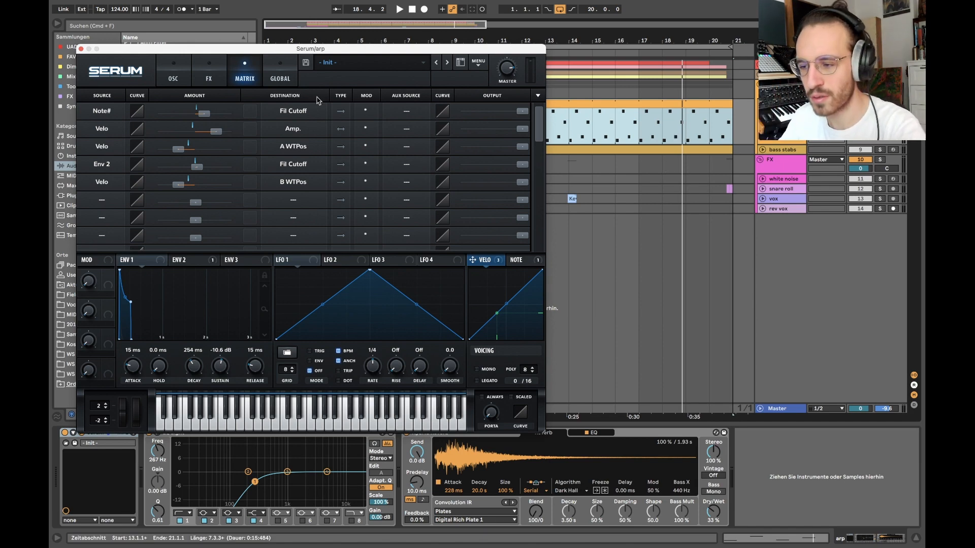
Select the arp clip spanning bars 5 to 13, and inspect Serum's oscillator page and its Chorus and Delay effects.
{"action": "left_click", "coordinate": [81, 48]}
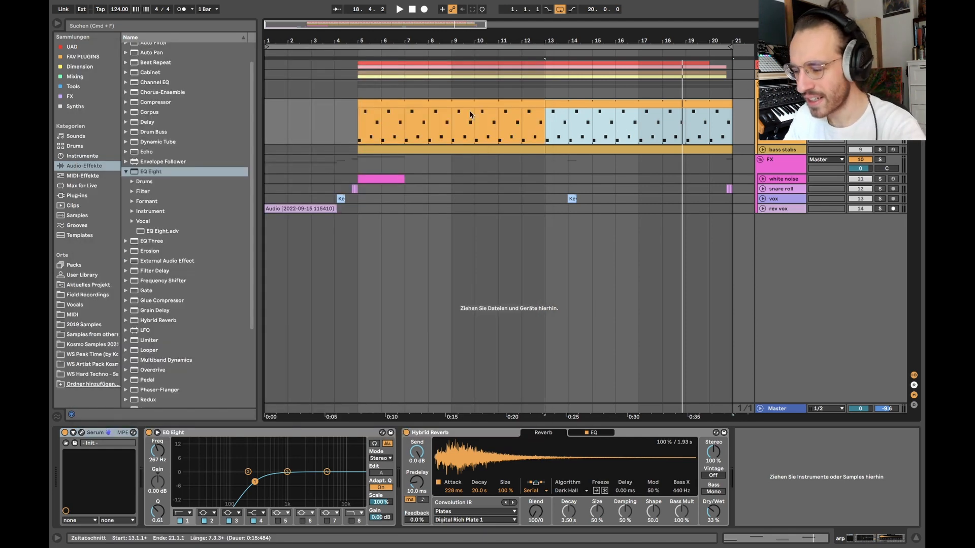
{"action": "left_click", "coordinate": [441, 113]}
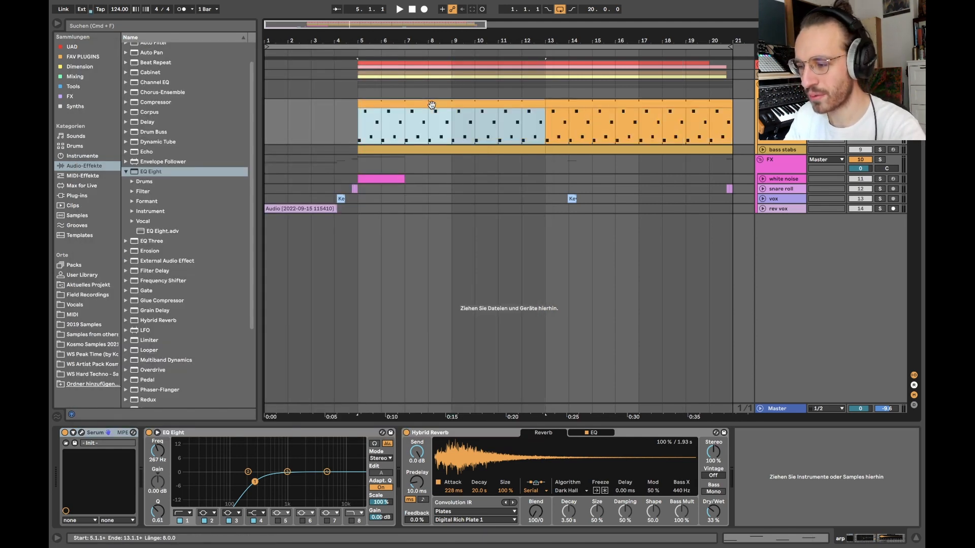
{"action": "left_click", "coordinate": [81, 433]}
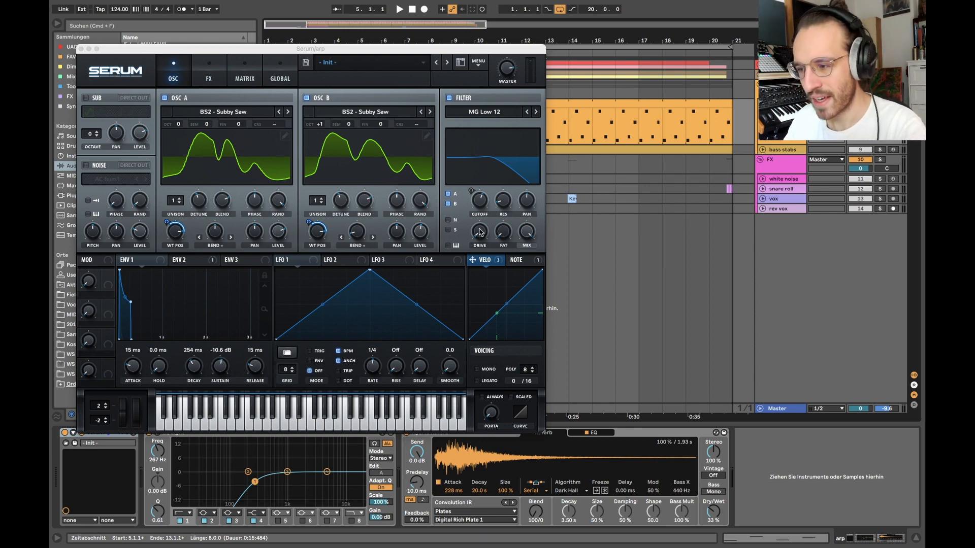
{"action": "left_click", "coordinate": [219, 66]}
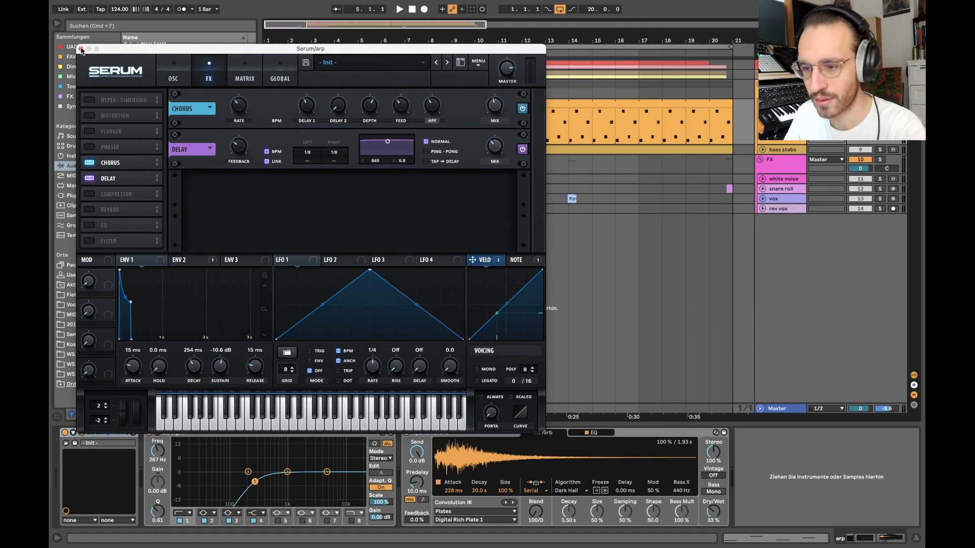
{"action": "left_click", "coordinate": [81, 49]}
Repeat each arp note in the gap after it, adding C#3, A3, D3 and F#3 notes at velocity 21 that fill the gaps.
{"action": "double_click", "coordinate": [366, 104]}
{"action": "mouse_move", "coordinate": [327, 393]}
{"action": "left_mouse_down"}
{"action": "mouse_move", "coordinate": [365, 442]}
{"action": "mouse_move", "coordinate": [438, 429]}
{"action": "left_mouse_up"}
{"action": "left_click", "coordinate": [540, 331]}
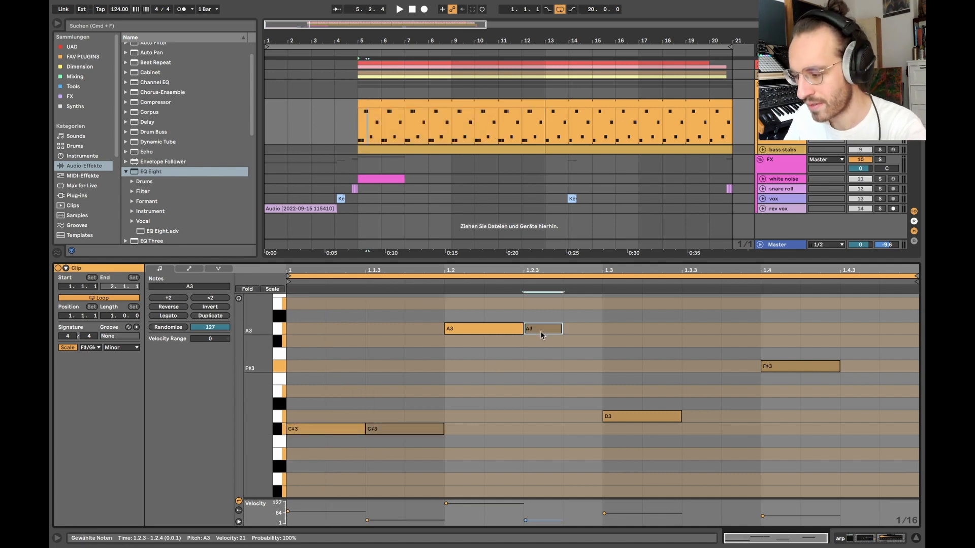
{"action": "left_click_drag", "start_coordinate": [540, 331], "coordinate": [588, 331]}
{"action": "left_click_drag", "start_coordinate": [703, 416], "coordinate": [747, 416]}
{"action": "left_click", "coordinate": [861, 366]}
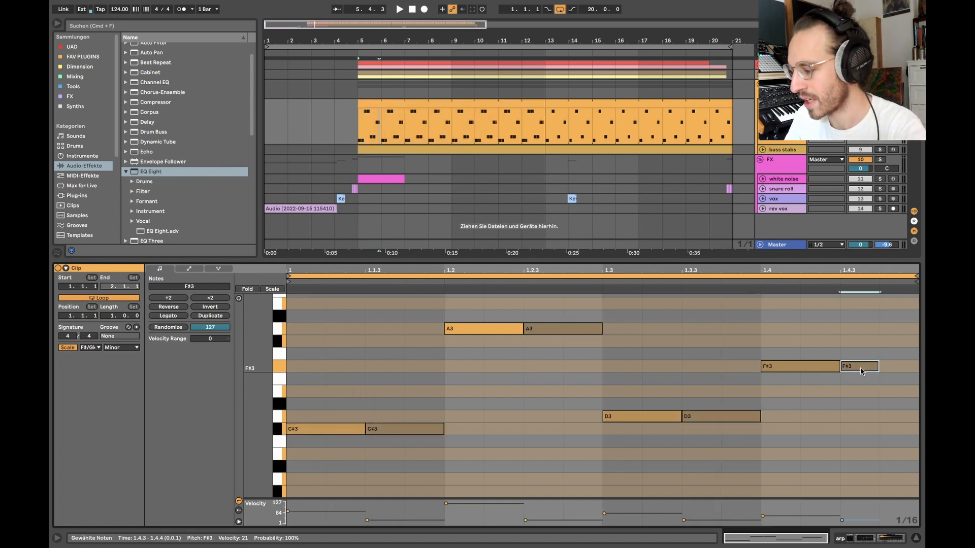
{"action": "left_click_drag", "start_coordinate": [877, 366], "coordinate": [918, 367]}
Delete the repeated C#3, A3, D3 and F#3 notes from the gaps in the arp clip.
{"action": "left_click", "coordinate": [399, 430]}
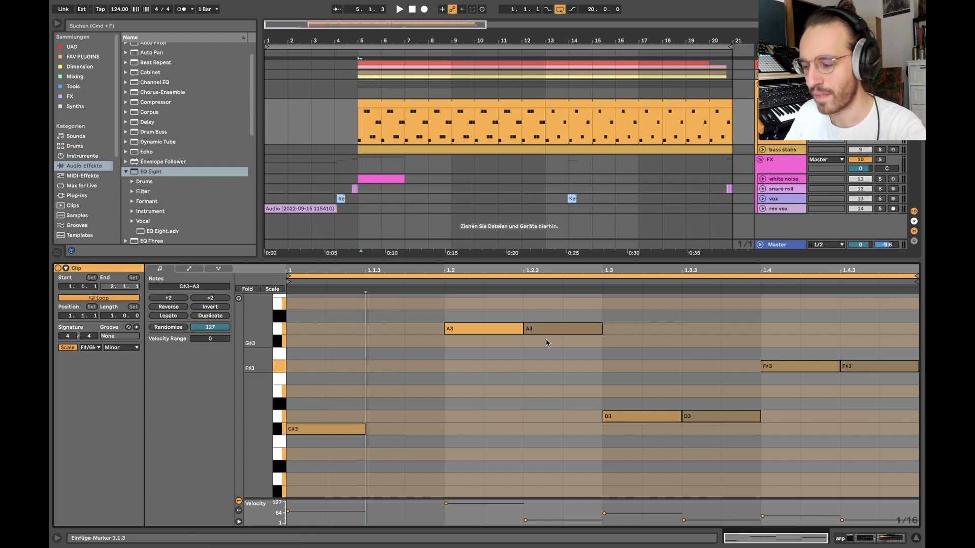
{"action": "left_click", "coordinate": [549, 329]}
{"action": "left_click", "coordinate": [718, 416]}
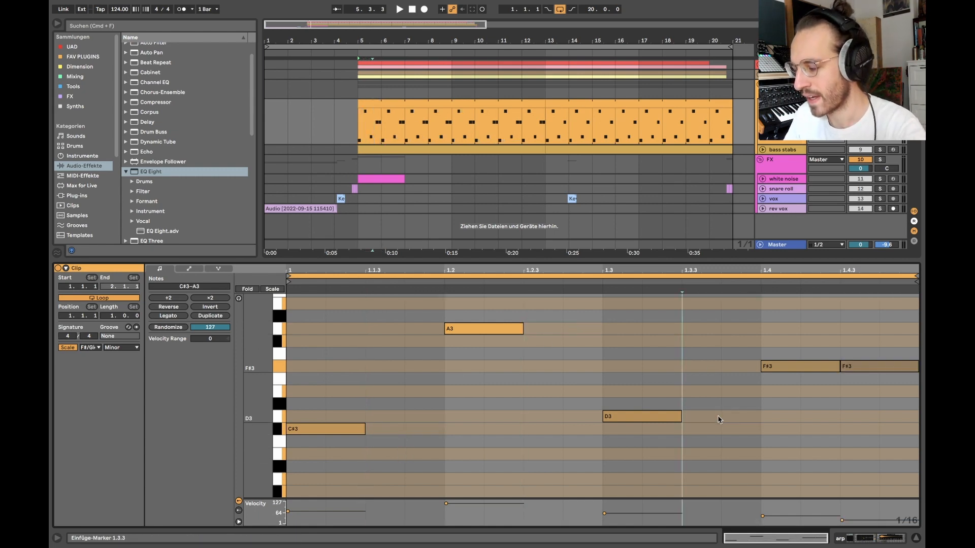
{"action": "left_click", "coordinate": [878, 367]}
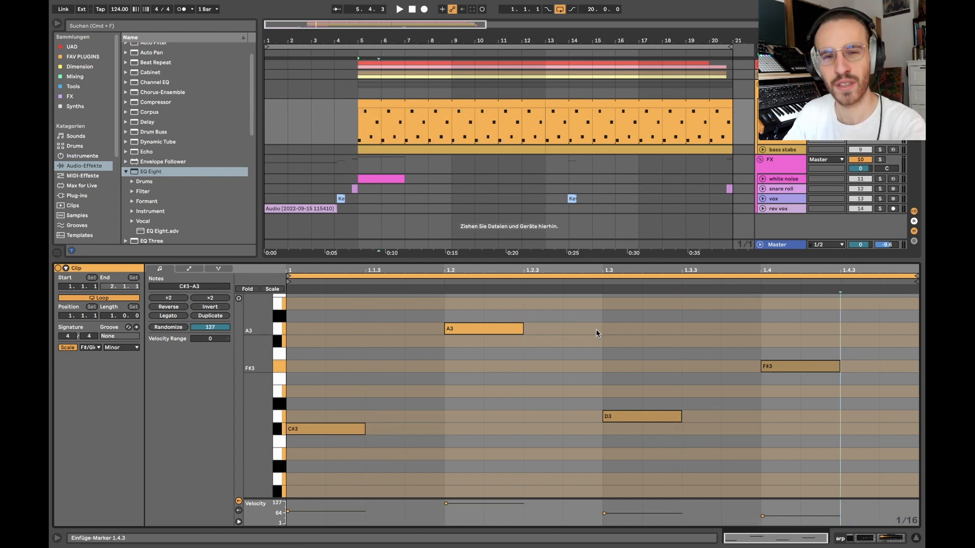
View the arp's Hybrid Reverb plate impulse responses without changing Digital Rich Plate 1, and place the insert marker at 5.1.1.
{"action": "key", "text": "shift+Tab"}
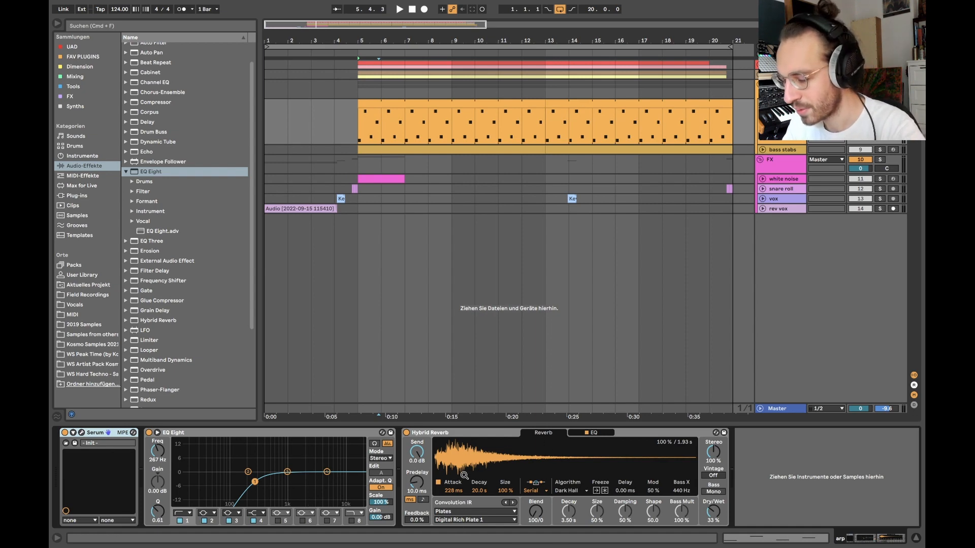
{"action": "left_click", "coordinate": [470, 520]}
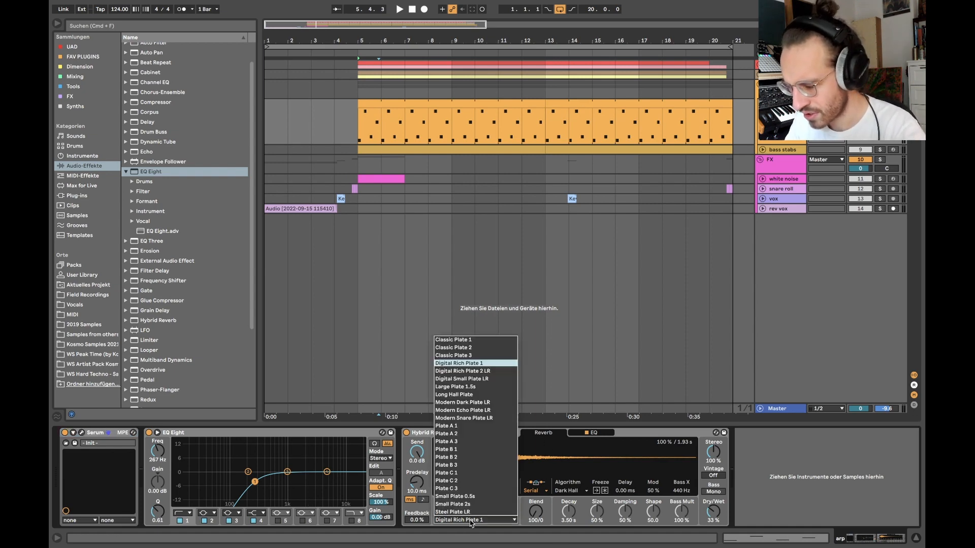
{"action": "left_click", "coordinate": [469, 520]}
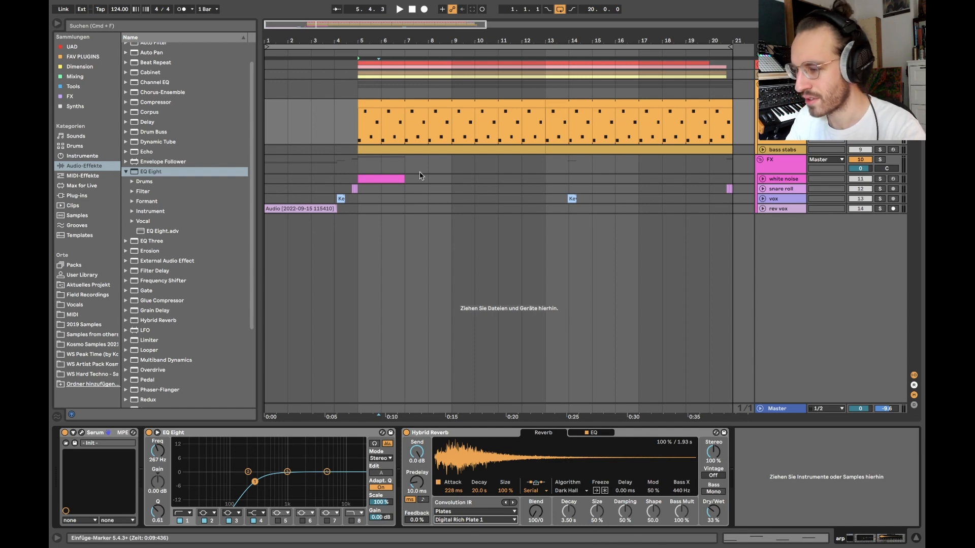
{"action": "left_click", "coordinate": [357, 129]}
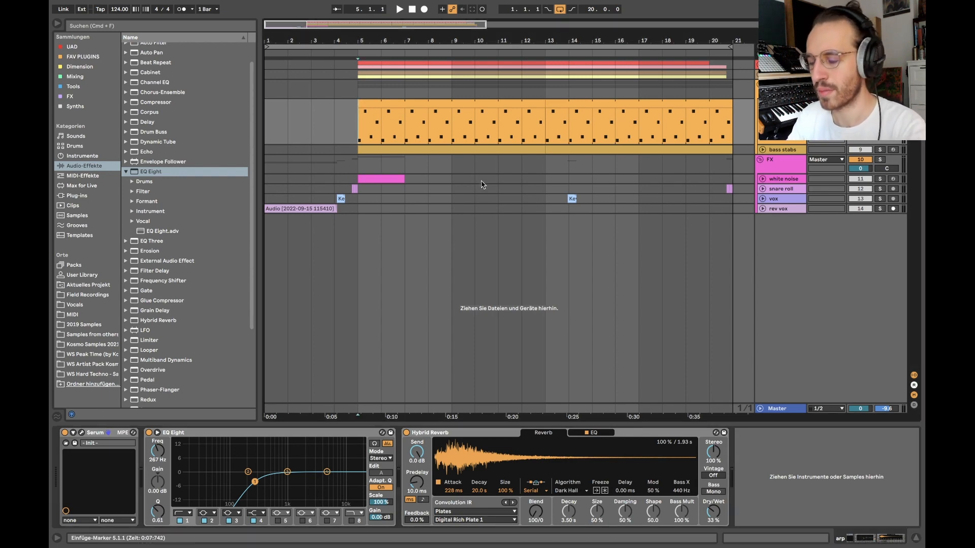
Play the arp from 5.1.1 and compare its sound with Hybrid Reverb bypassed and active, leaving the reverb on.
{"action": "key", "text": "space"}
{"action": "left_click", "coordinate": [406, 432]}
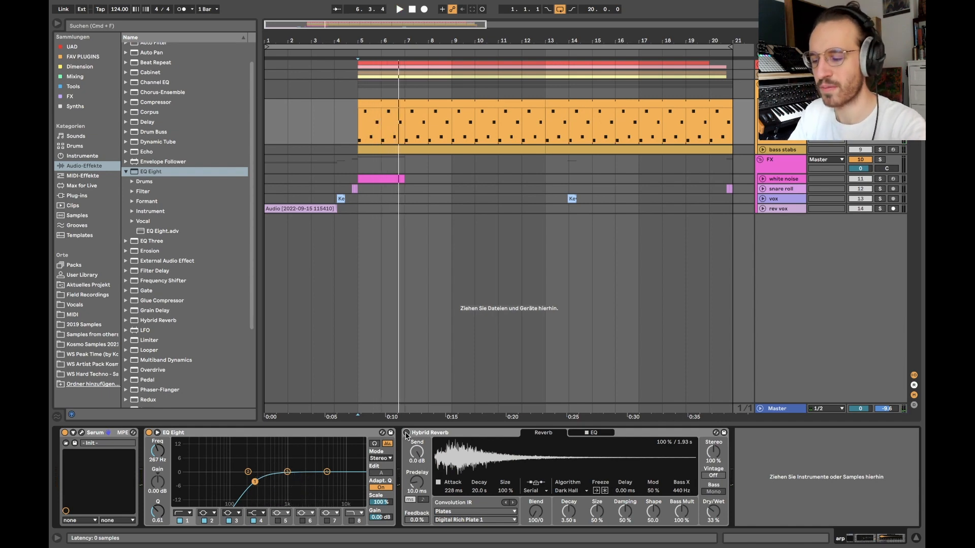
{"action": "left_click", "coordinate": [406, 432]}
{"action": "key", "text": "space"}
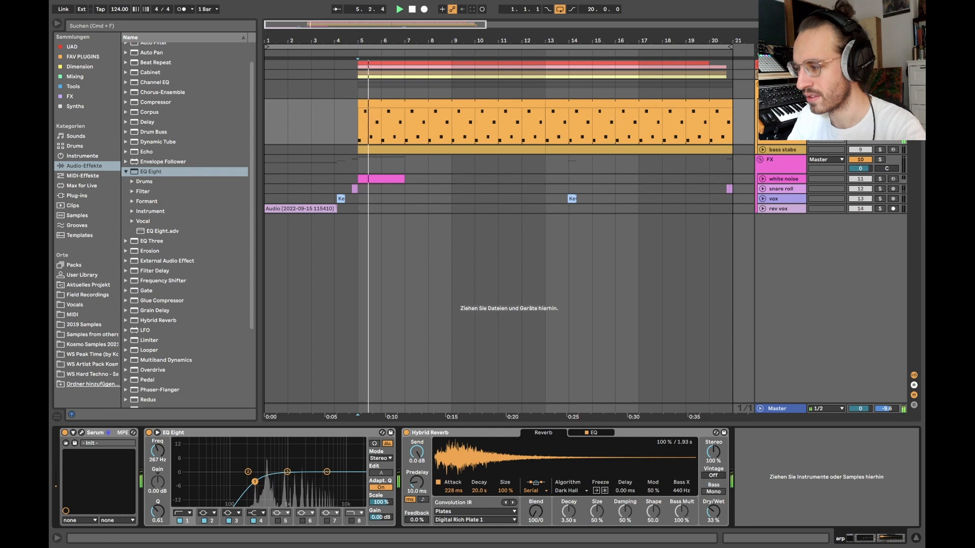
{"action": "left_click", "coordinate": [406, 433]}
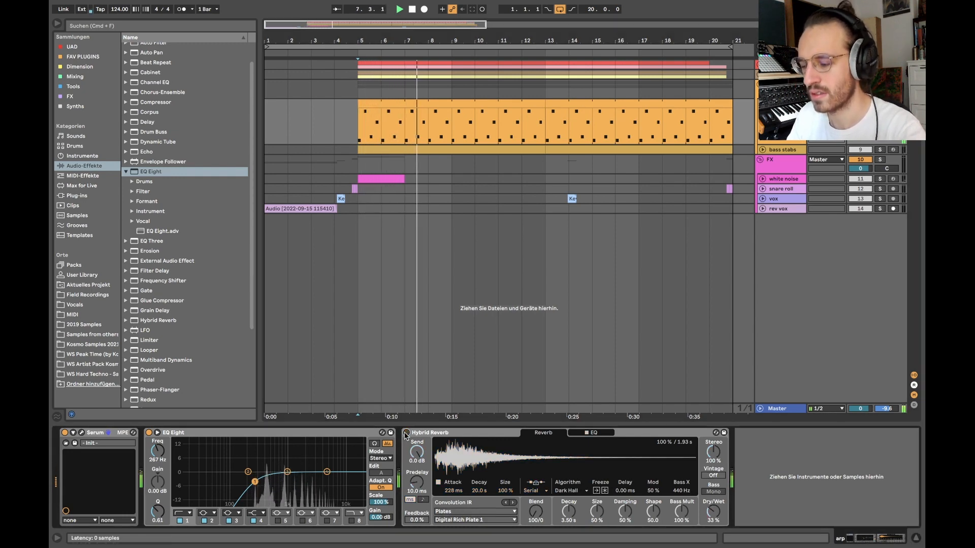
{"action": "left_click", "coordinate": [406, 432]}
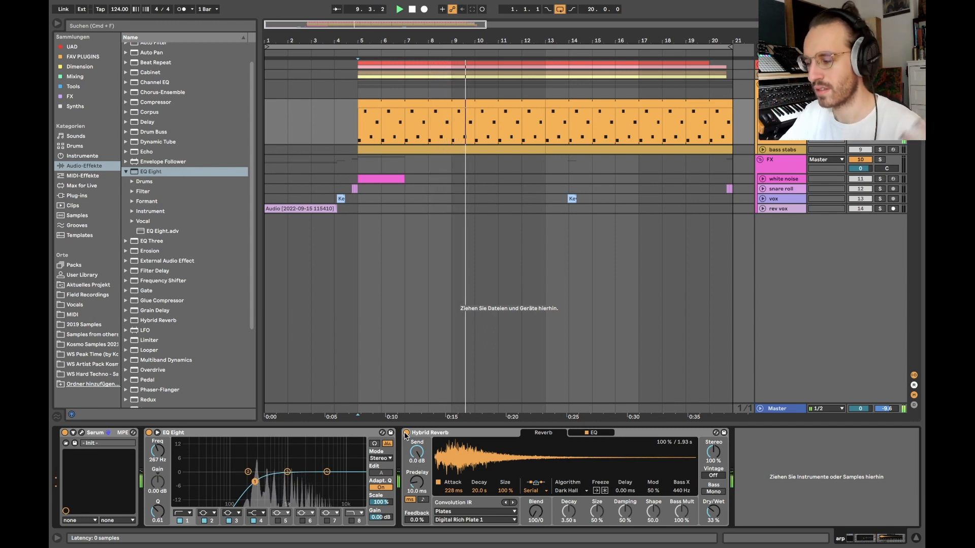
{"action": "key", "text": "space"}
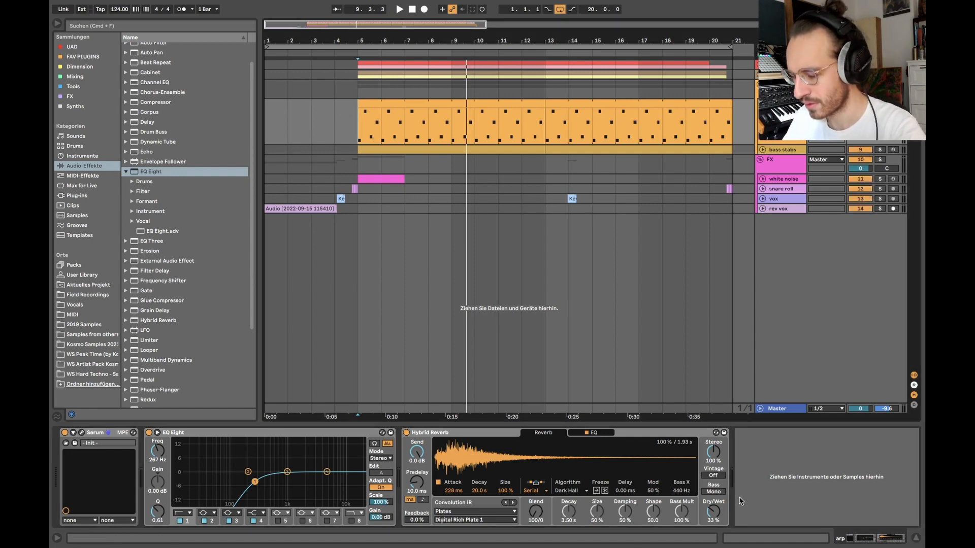
Audition other Hybrid Reverb Dry/Wet amounts on the arp, including 44 % and 46 %, and return it to 33 %.
{"action": "left_click_drag", "start_coordinate": [713, 512], "coordinate": [713, 544]}
{"action": "key", "text": "space"}
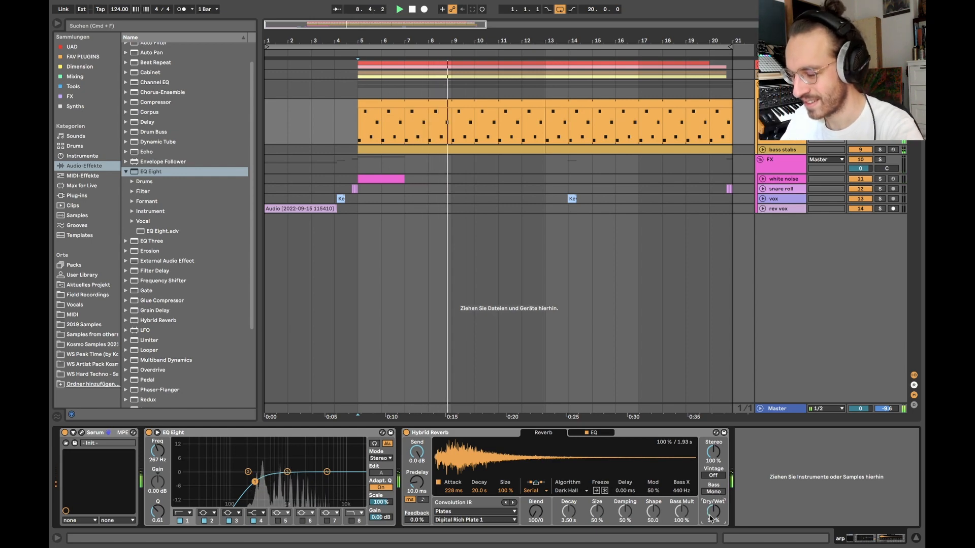
{"action": "left_click_drag", "start_coordinate": [710, 519], "coordinate": [709, 524]}
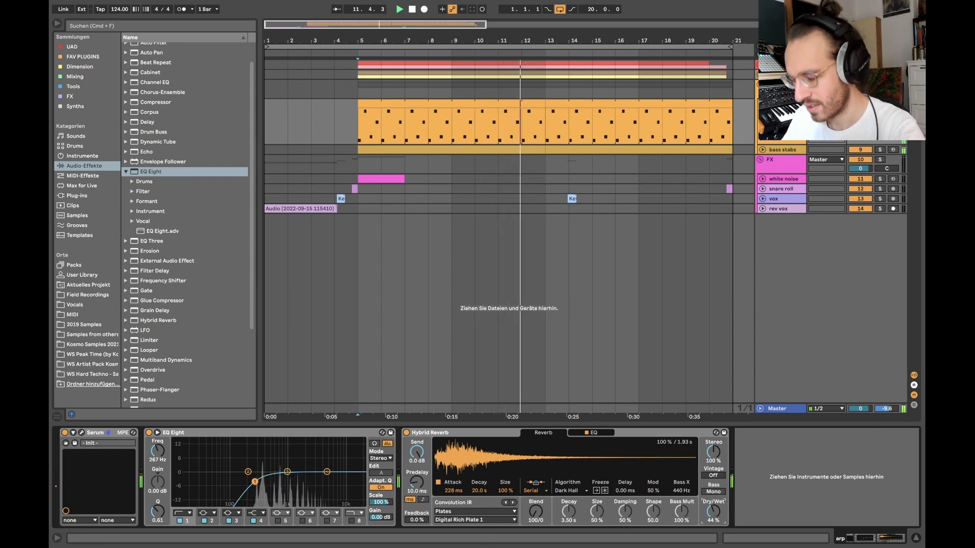
{"action": "left_click_drag", "start_coordinate": [715, 511], "coordinate": [716, 515]}
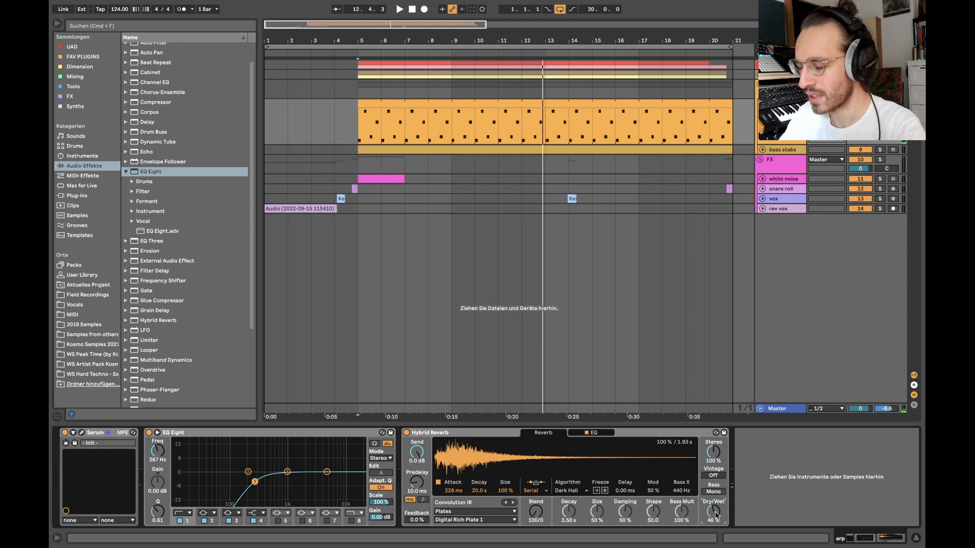
{"action": "left_click_drag", "start_coordinate": [715, 515], "coordinate": [716, 516]}
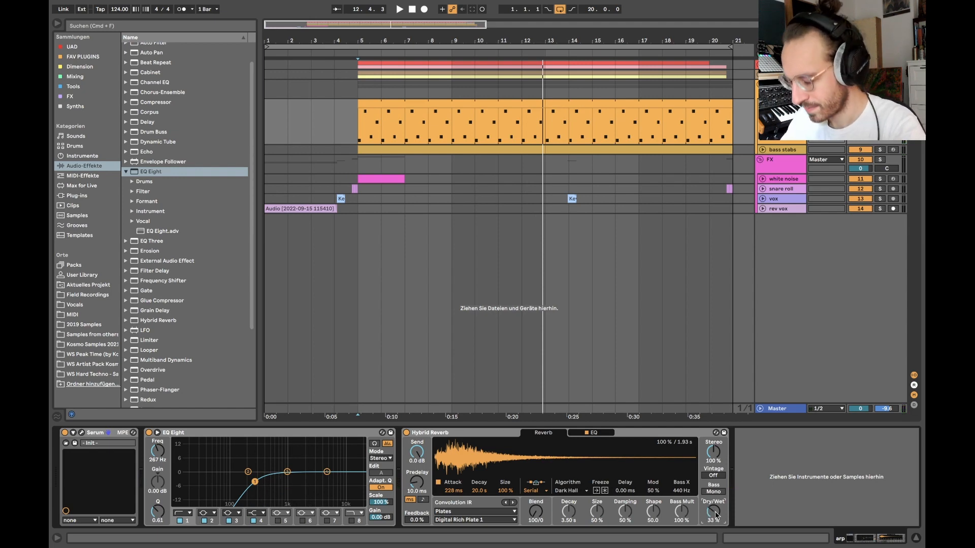
Hide the device view and place the insert marker at 5.1.1 on the arp track for playback.
{"action": "key", "text": "super+alt+l"}
{"action": "left_click", "coordinate": [362, 132]}
{"action": "key", "text": "space"}
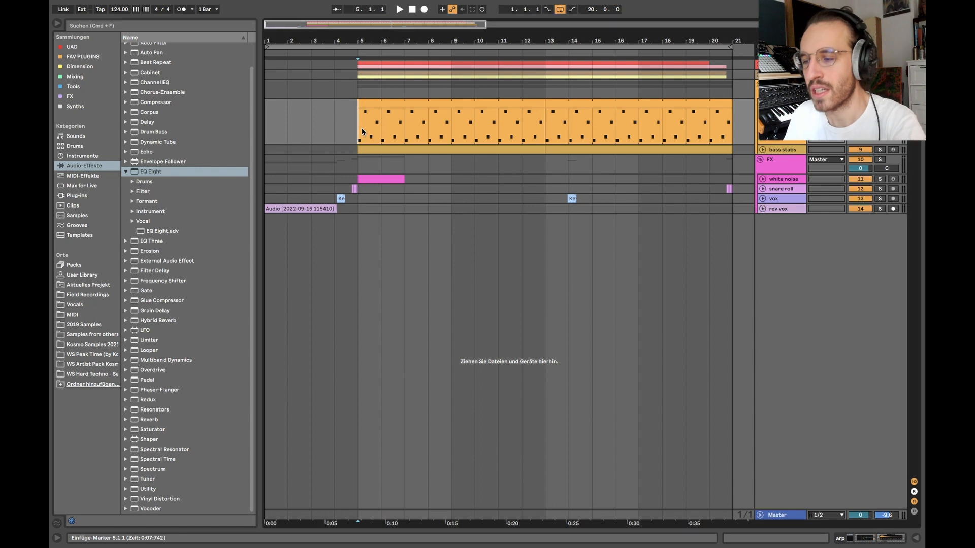
{"action": "key", "text": "minus"}
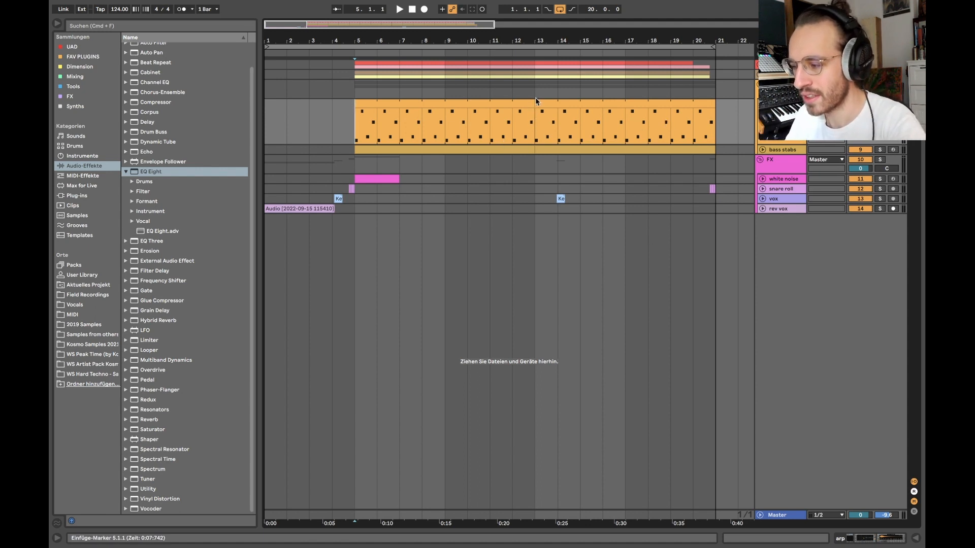
Open the arp clip and examine its C#3, A3, D3 and F#3 notes one by one, then return to its device chain.
{"action": "left_click", "coordinate": [662, 123]}
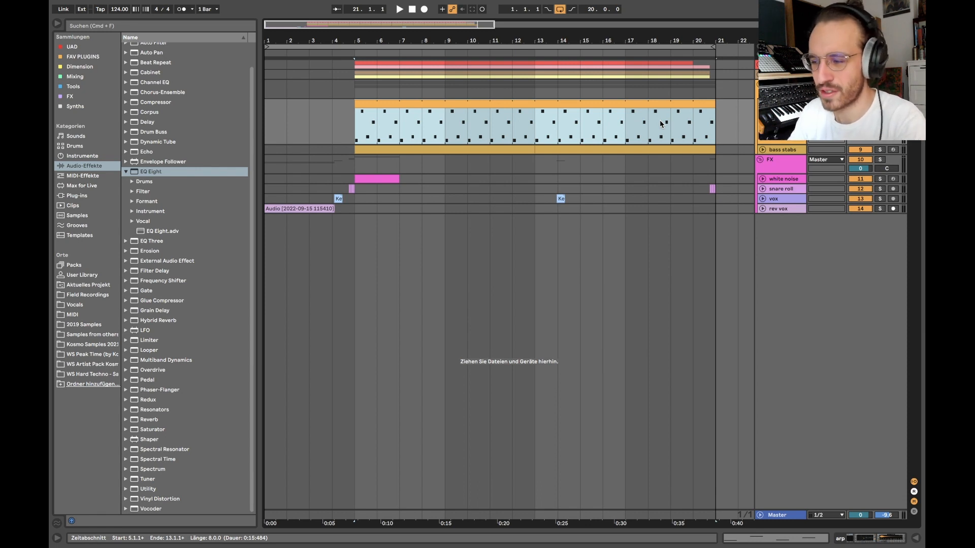
{"action": "double_click", "coordinate": [614, 108]}
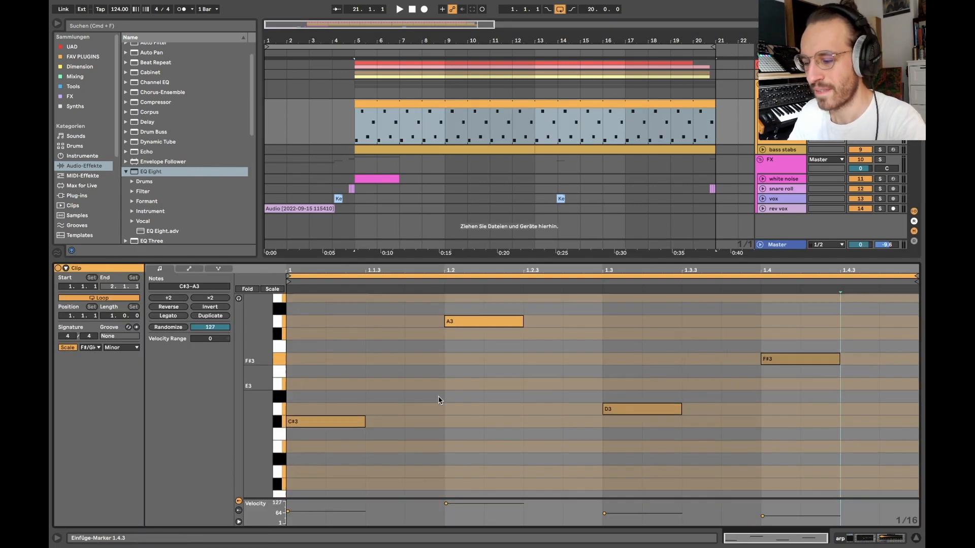
{"action": "scroll", "coordinate": [438, 399], "scroll_direction": "up", "scroll_amount": 1}
{"action": "left_click", "coordinate": [330, 433]}
{"action": "left_click", "coordinate": [447, 314]}
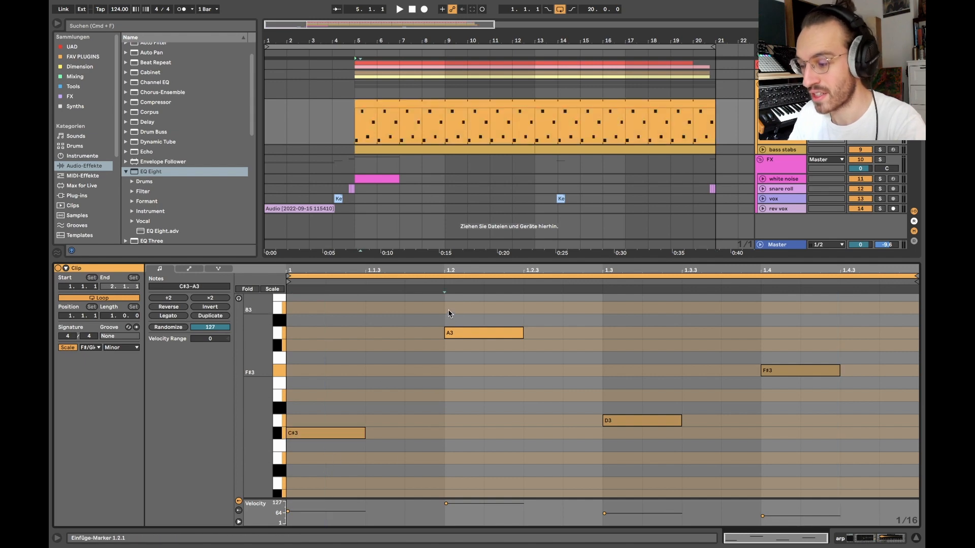
{"action": "left_click", "coordinate": [305, 433]}
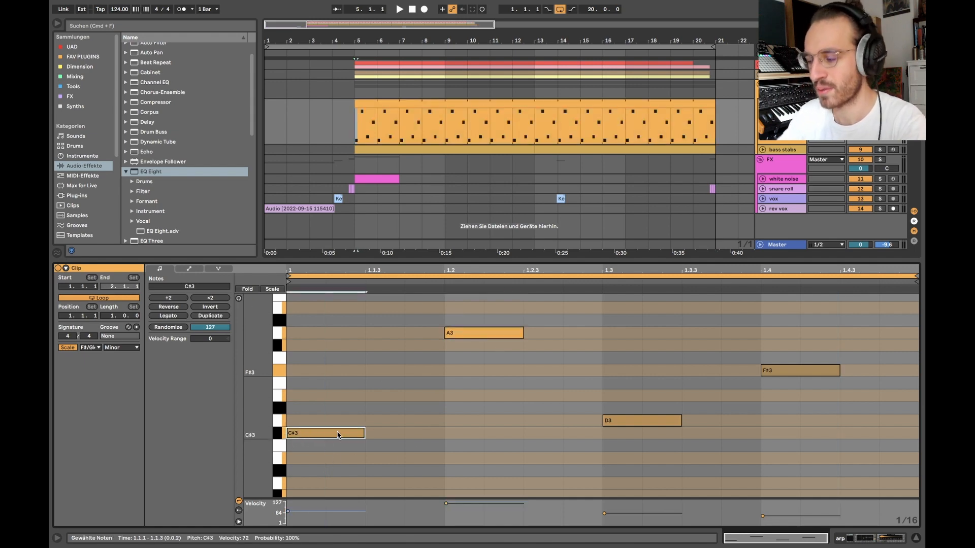
{"action": "left_click", "coordinate": [484, 331]}
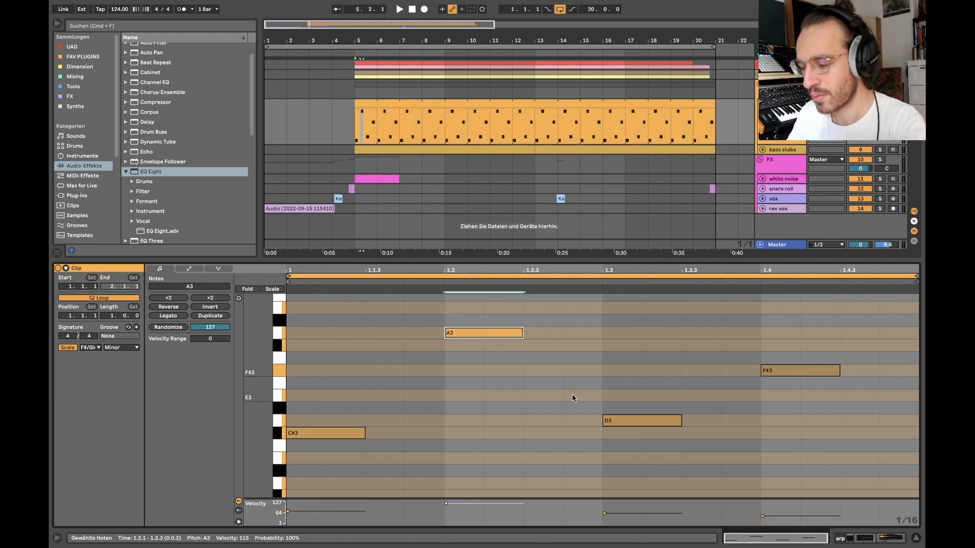
{"action": "left_click", "coordinate": [638, 422]}
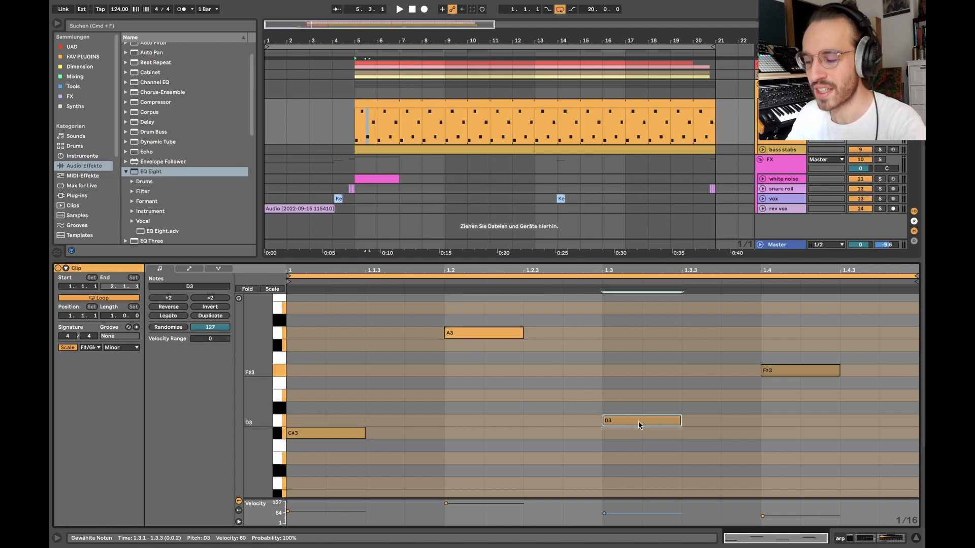
{"action": "left_click", "coordinate": [784, 372]}
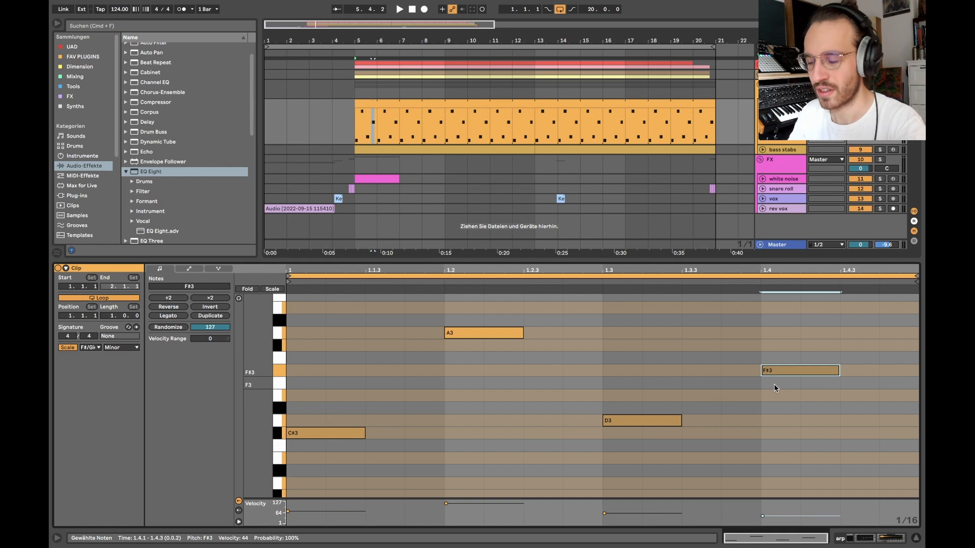
{"action": "key", "text": "shift+Tab"}
{"action": "left_click", "coordinate": [762, 104]}
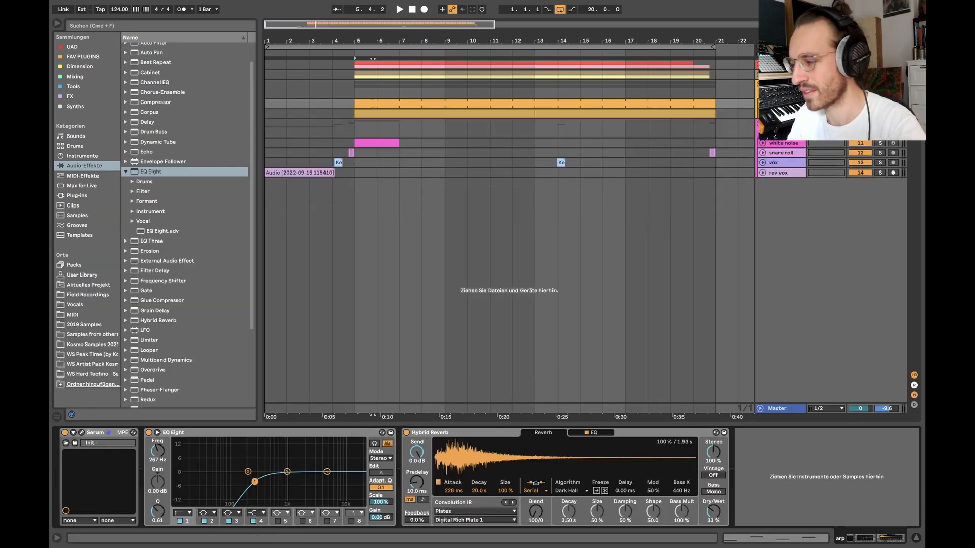
{"action": "left_click", "coordinate": [762, 113]}
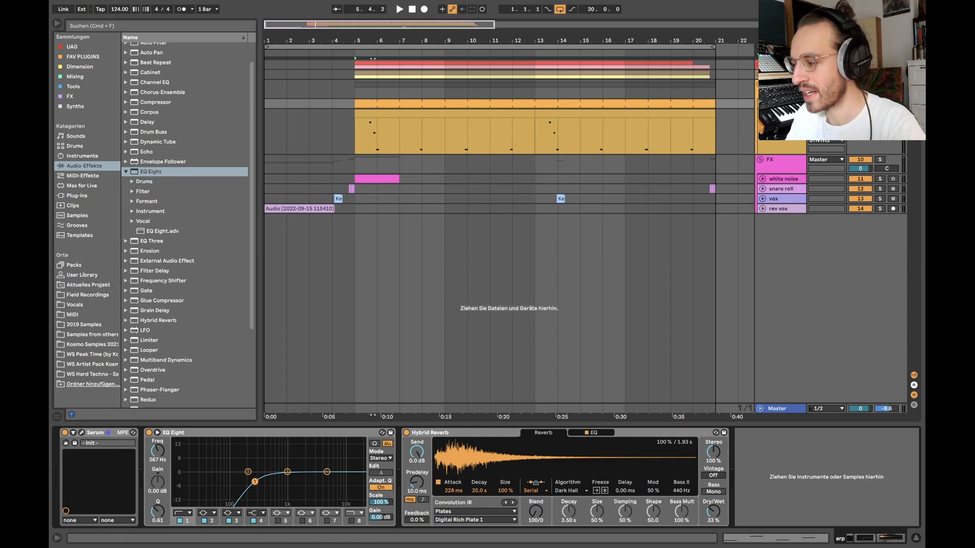
{"action": "left_click", "coordinate": [762, 113]}
{"action": "left_click", "coordinate": [763, 104]}
{"action": "left_click", "coordinate": [760, 75]}
{"action": "left_click", "coordinate": [760, 65]}
{"action": "left_click", "coordinate": [760, 65]}
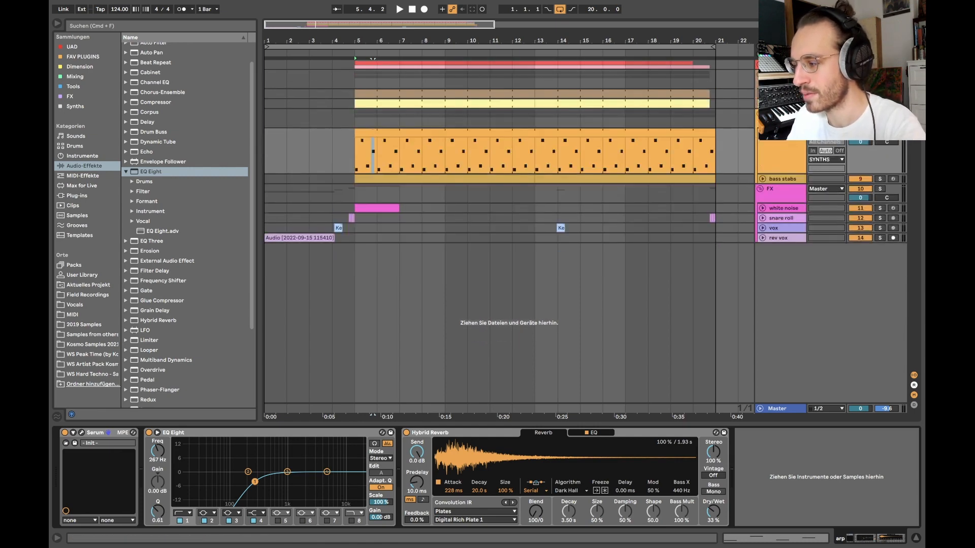
{"action": "left_click", "coordinate": [759, 74]}
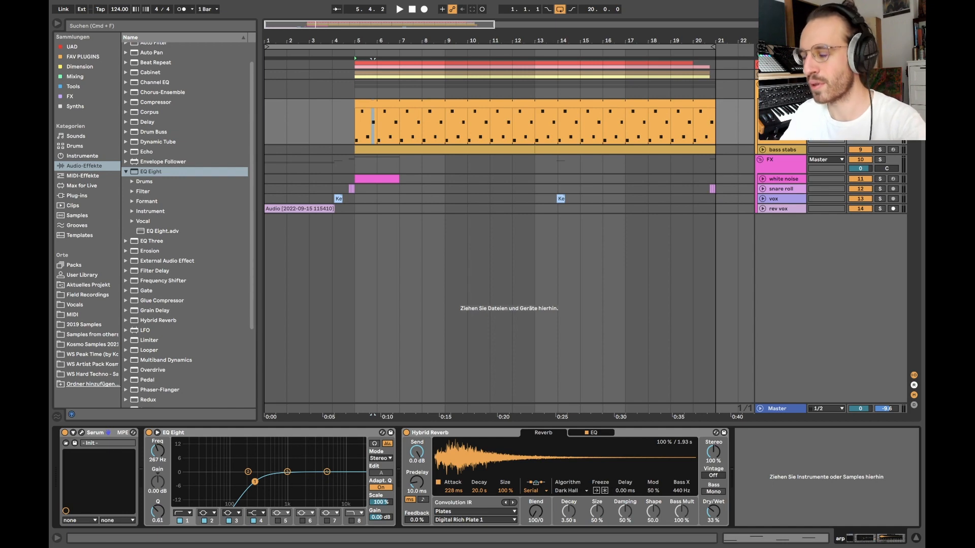
Fold the arp track, unfold the bass stabs track, and play it from 5.1.1.
{"action": "key", "text": "u"}
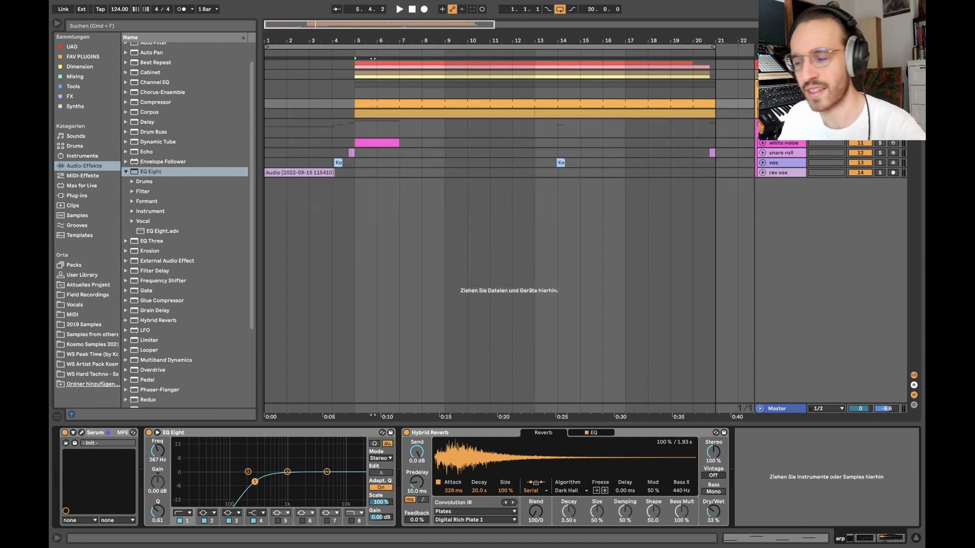
{"action": "key", "text": "u"}
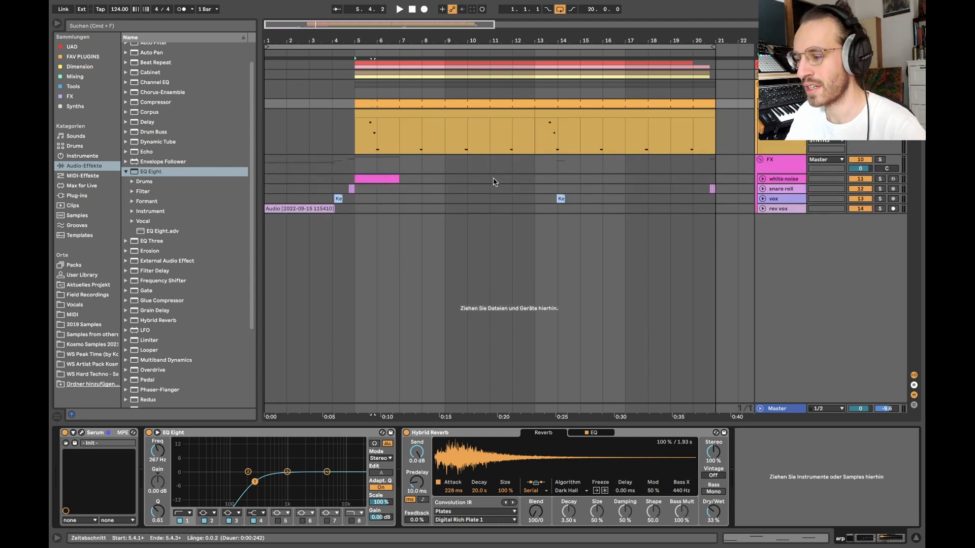
{"action": "left_click", "coordinate": [356, 140]}
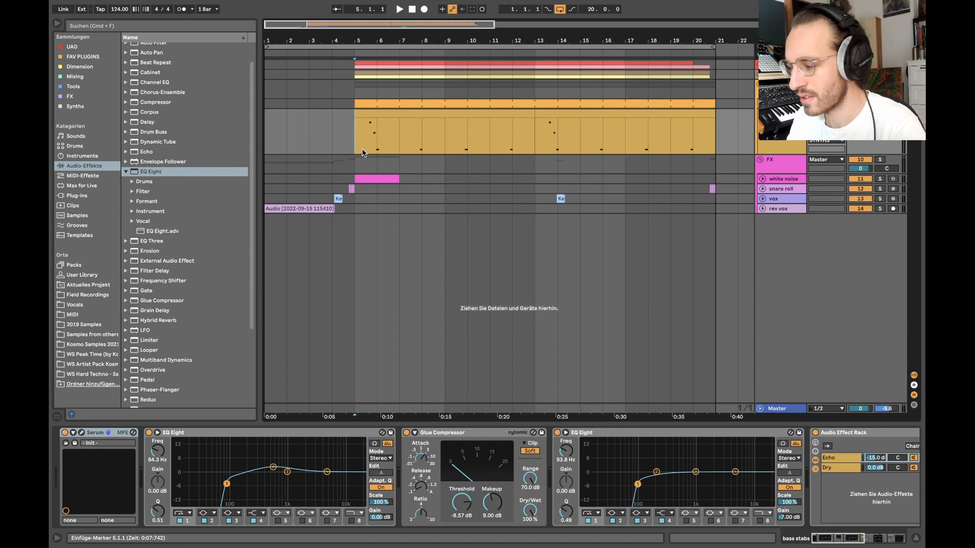
{"action": "key", "text": "space"}
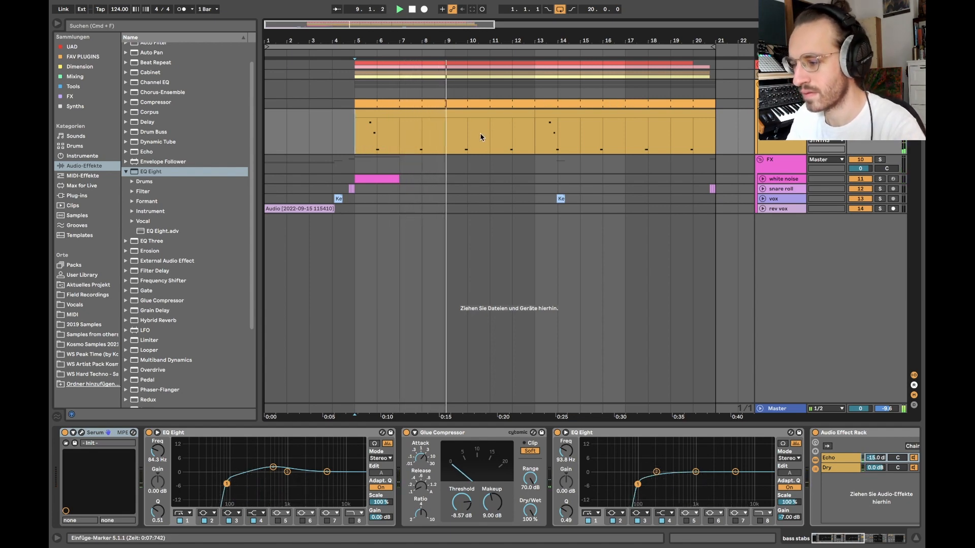
Select the SYNTHS group, solo the vox track during playback, and stop and unsolo it.
{"action": "left_click", "coordinate": [476, 176]}
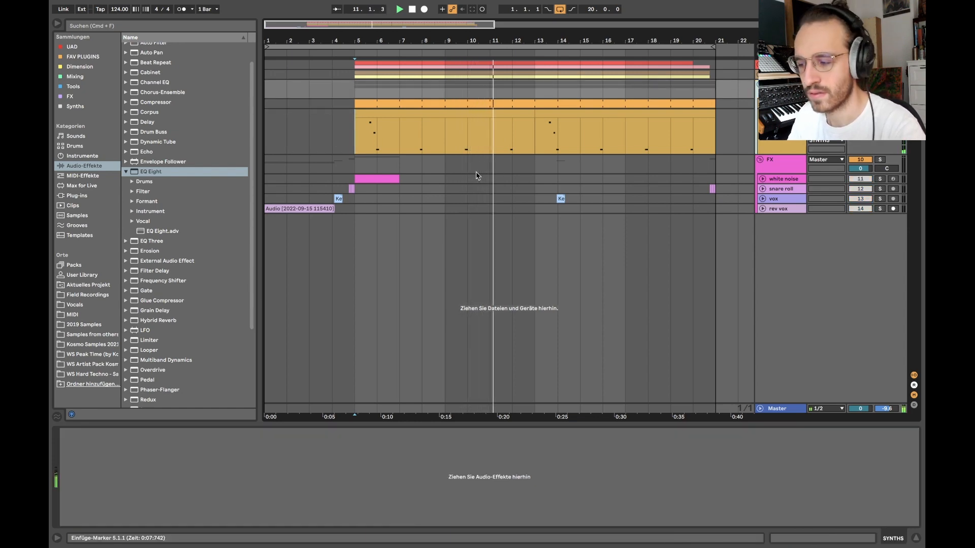
{"action": "left_click", "coordinate": [879, 199]}
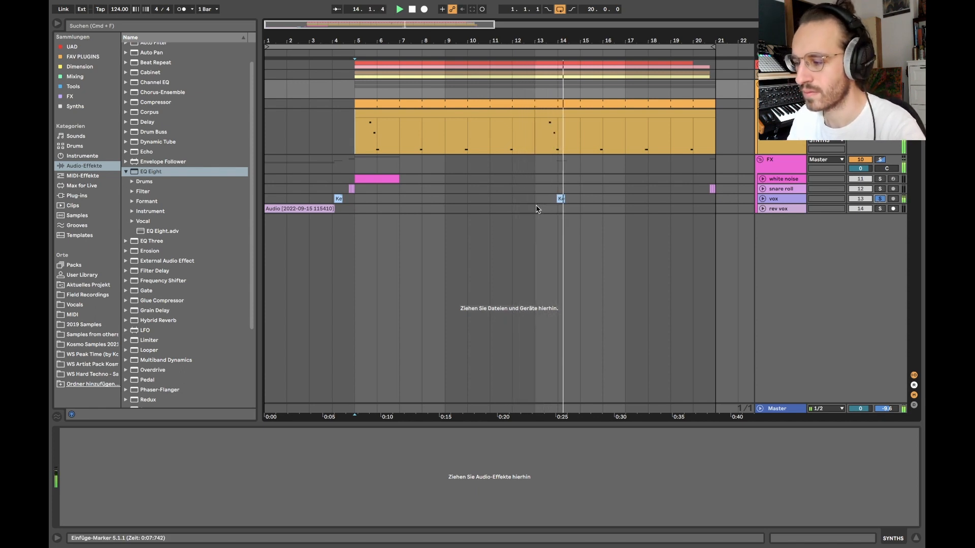
{"action": "key", "text": "space"}
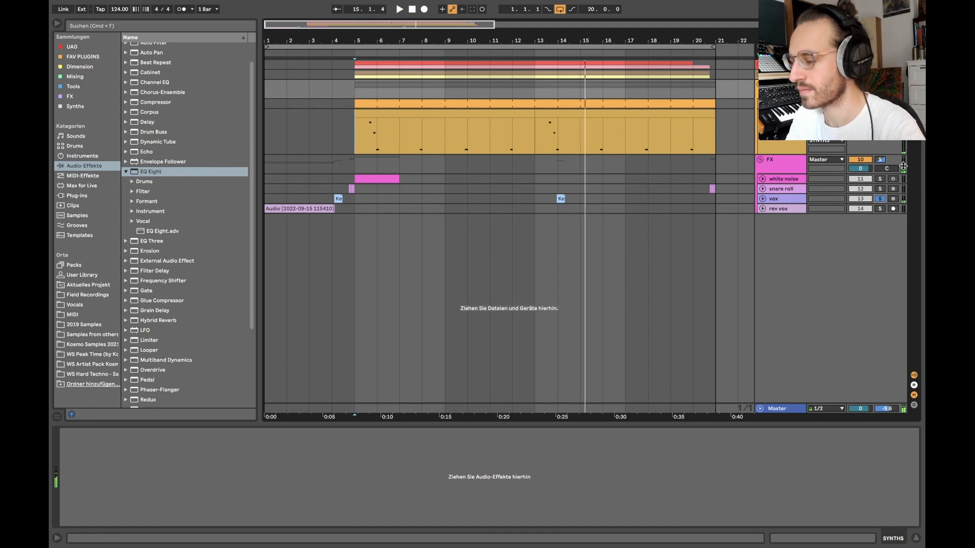
{"action": "left_click", "coordinate": [879, 199]}
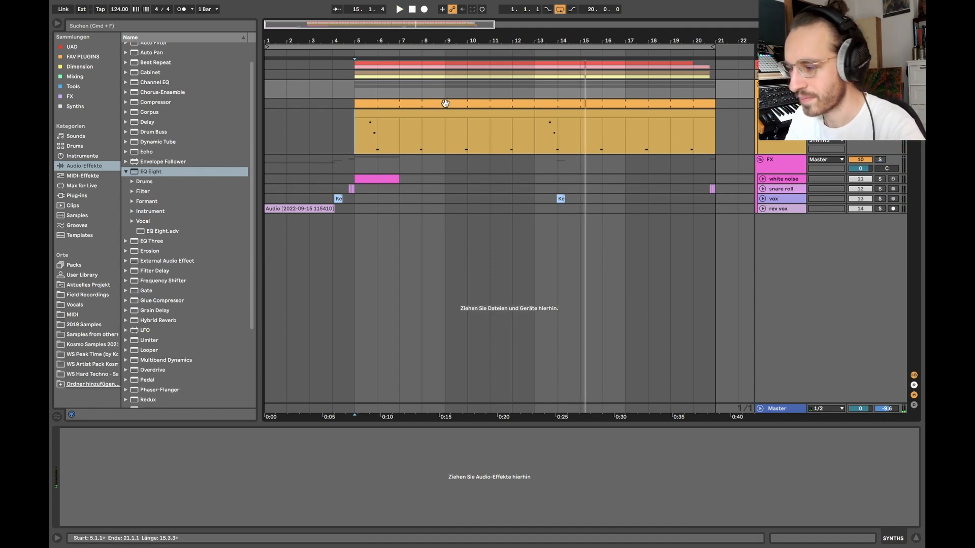
Examine the first bass stabs clip by selecting bars 5 to 9 and 6 to 8, and return the insert marker to 5.1.1.
{"action": "double_click", "coordinate": [364, 111]}
{"action": "key", "text": "shift+Tab"}
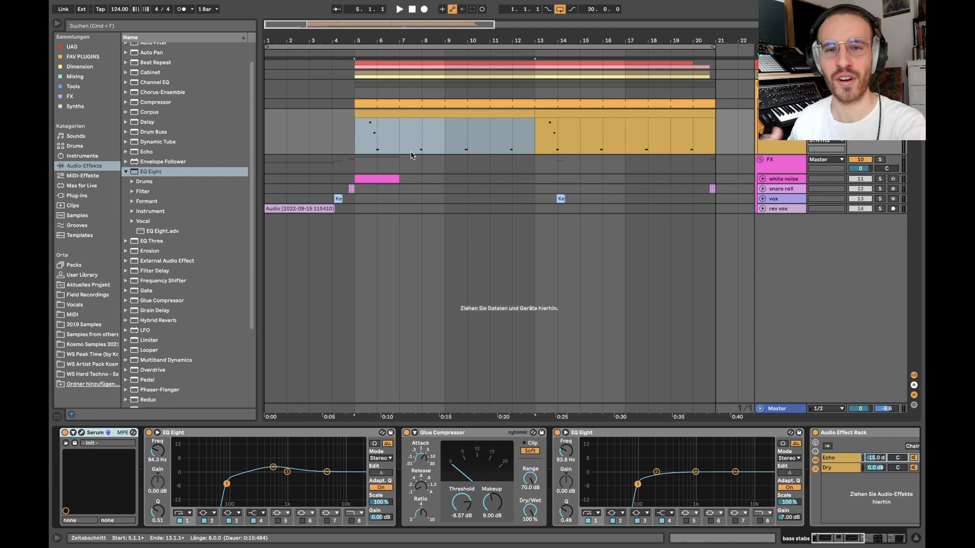
{"action": "left_click_drag", "start_coordinate": [364, 130], "coordinate": [447, 132]}
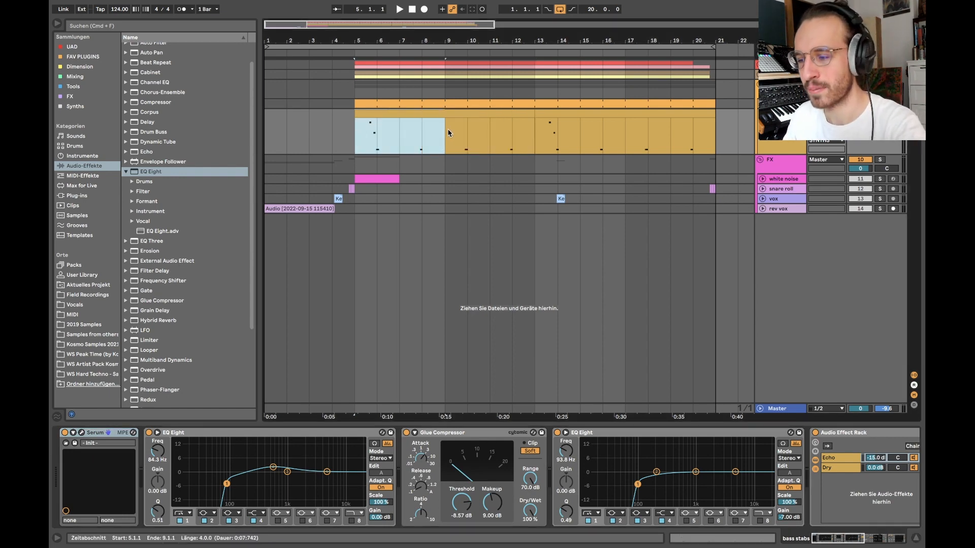
{"action": "left_click_drag", "start_coordinate": [361, 133], "coordinate": [447, 142]}
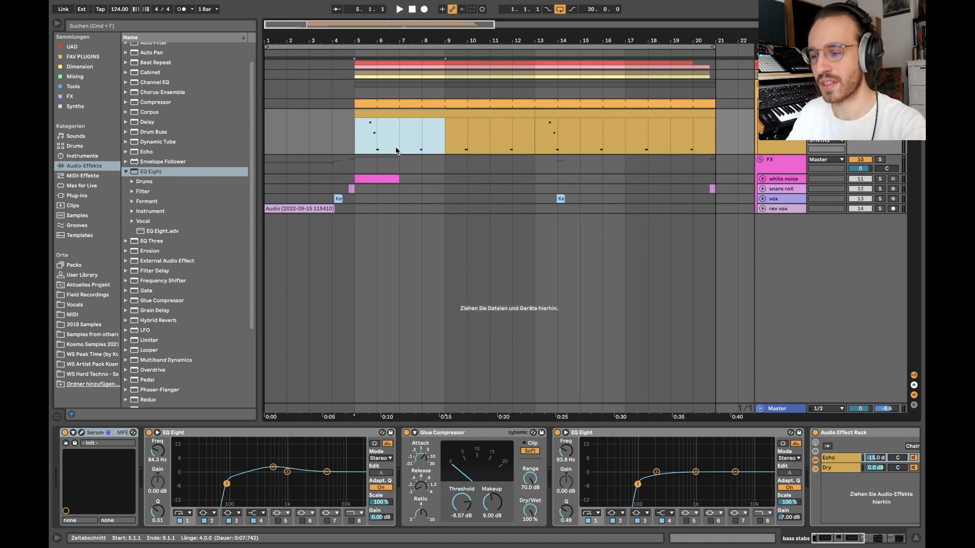
{"action": "left_click_drag", "start_coordinate": [376, 150], "coordinate": [422, 150]}
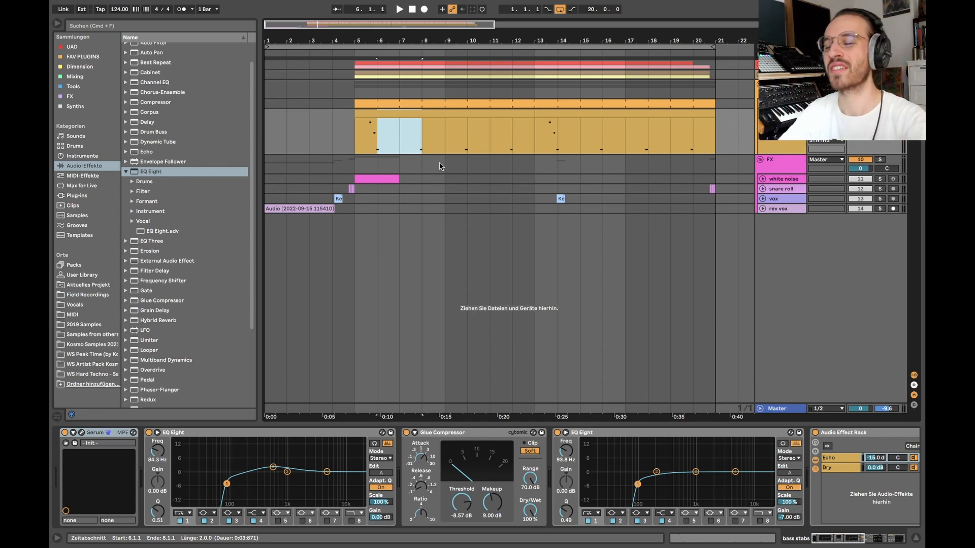
{"action": "left_click", "coordinate": [360, 132]}
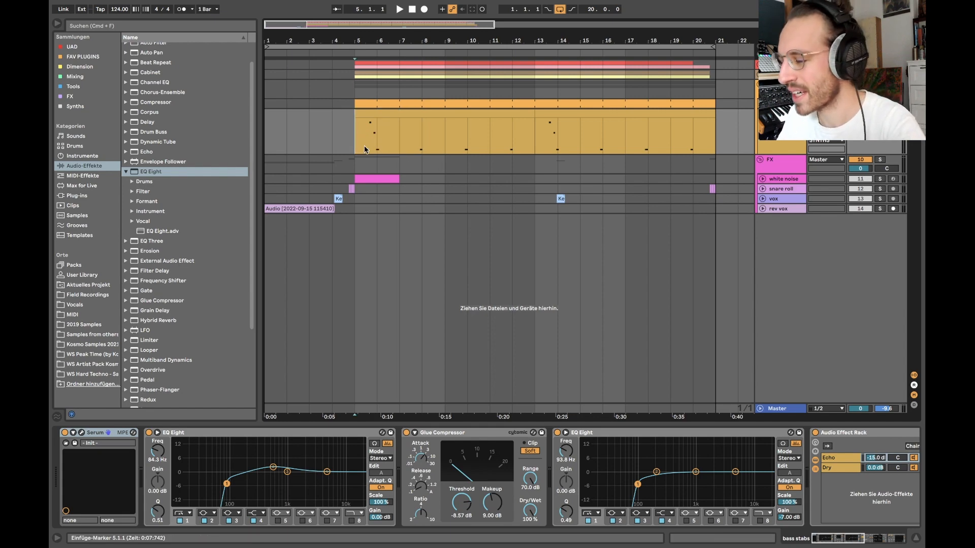
Examine the bass stabs effects chain, selecting the rack's Echo chain and viewing the Echo and Sidechain Compressor devices.
{"action": "key", "text": "plus"}
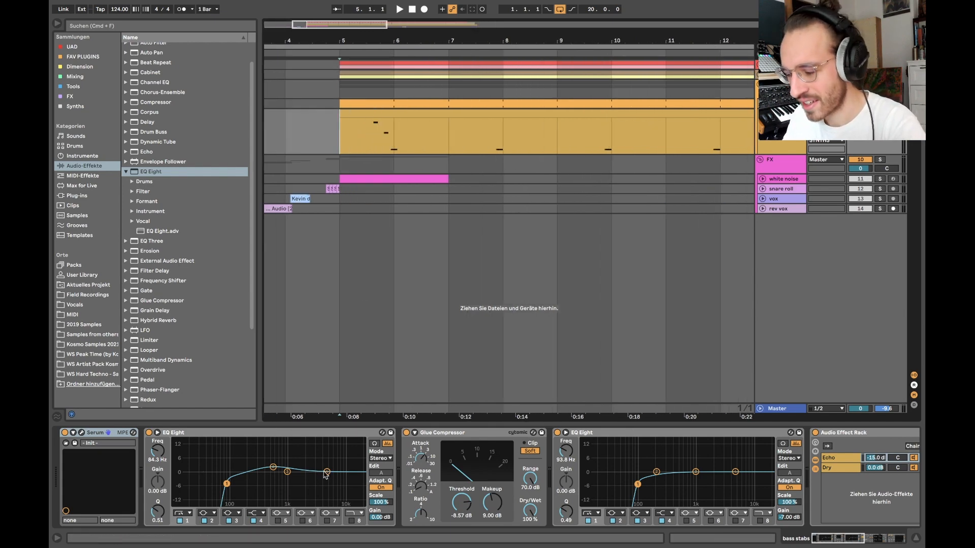
{"action": "scroll", "coordinate": [386, 472], "scroll_direction": "right", "scroll_amount": 10}
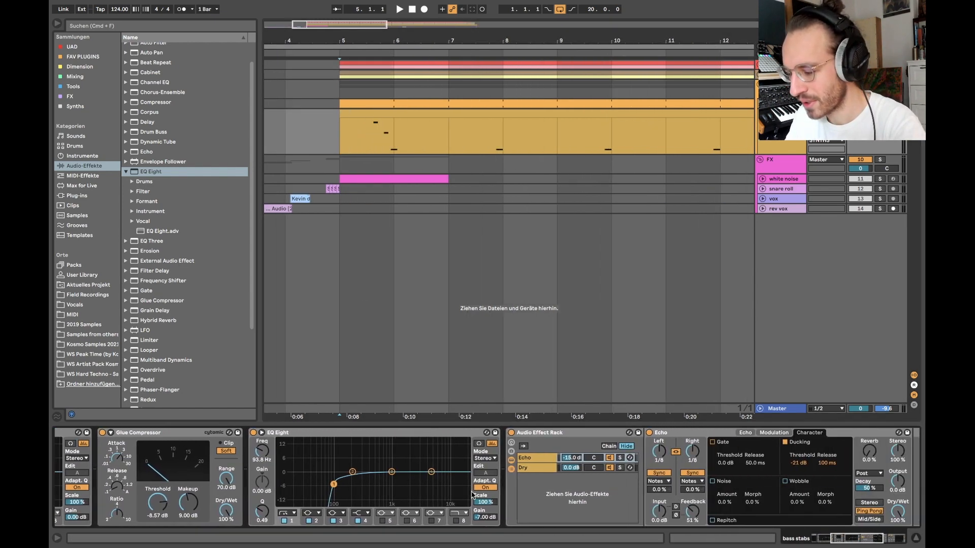
{"action": "left_click", "coordinate": [430, 458]}
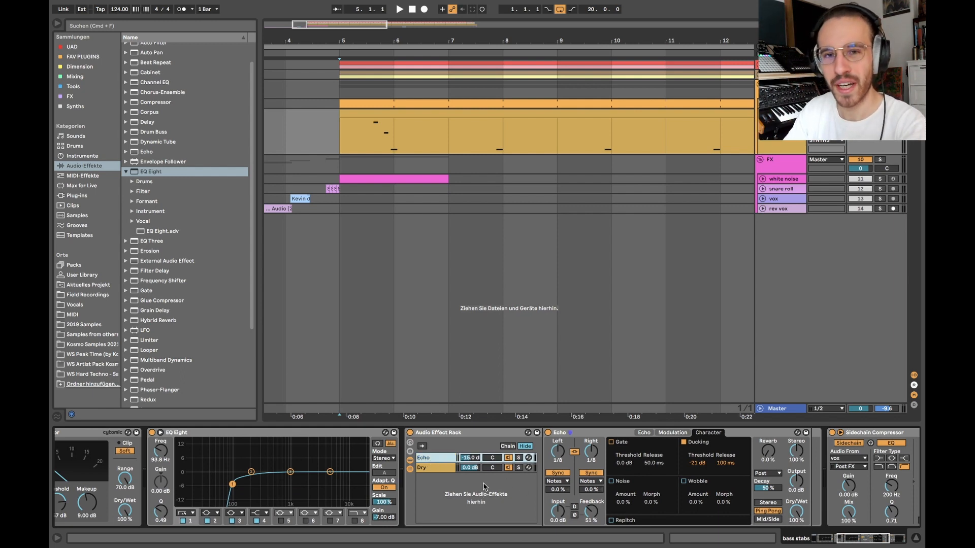
{"action": "scroll", "coordinate": [483, 486], "scroll_direction": "right", "scroll_amount": 8}
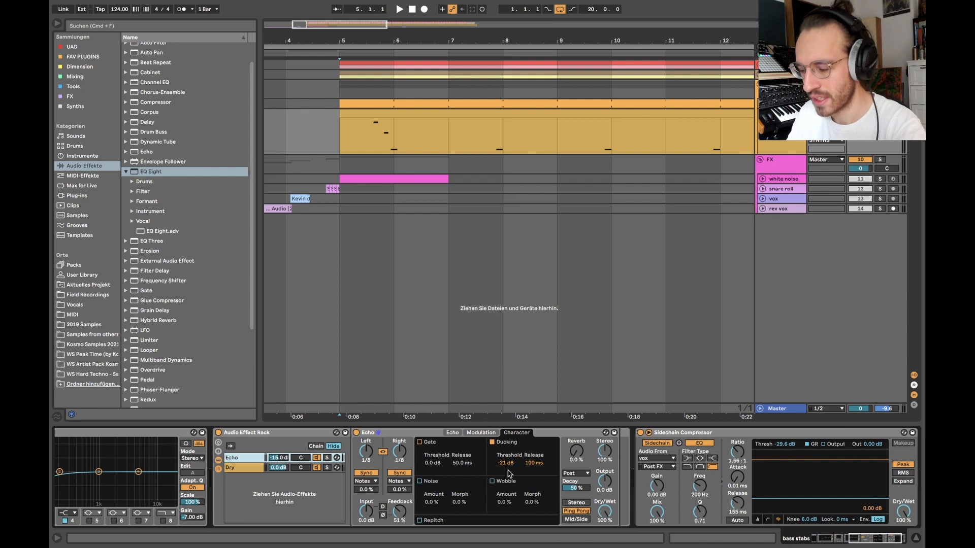
{"action": "scroll", "coordinate": [603, 462], "scroll_direction": "right", "scroll_amount": 3}
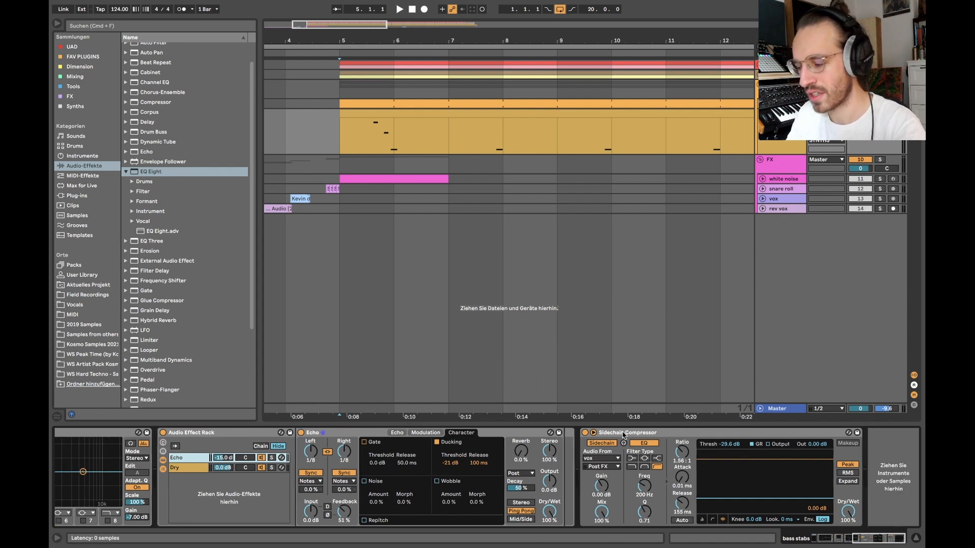
{"action": "scroll", "coordinate": [619, 233], "scroll_direction": "right", "scroll_amount": 10}
Place the insert marker at 13.1.1 on the bass stabs track and open its Serum instrument.
{"action": "scroll", "coordinate": [620, 233], "scroll_direction": "down", "scroll_amount": 5}
{"action": "mouse_move", "coordinate": [573, 138]}
{"action": "left_mouse_down"}
{"action": "mouse_move", "coordinate": [584, 216]}
{"action": "mouse_move", "coordinate": [609, 207]}
{"action": "mouse_move", "coordinate": [578, 212]}
{"action": "mouse_move", "coordinate": [591, 221]}
{"action": "left_mouse_up"}
{"action": "left_click", "coordinate": [590, 221]}
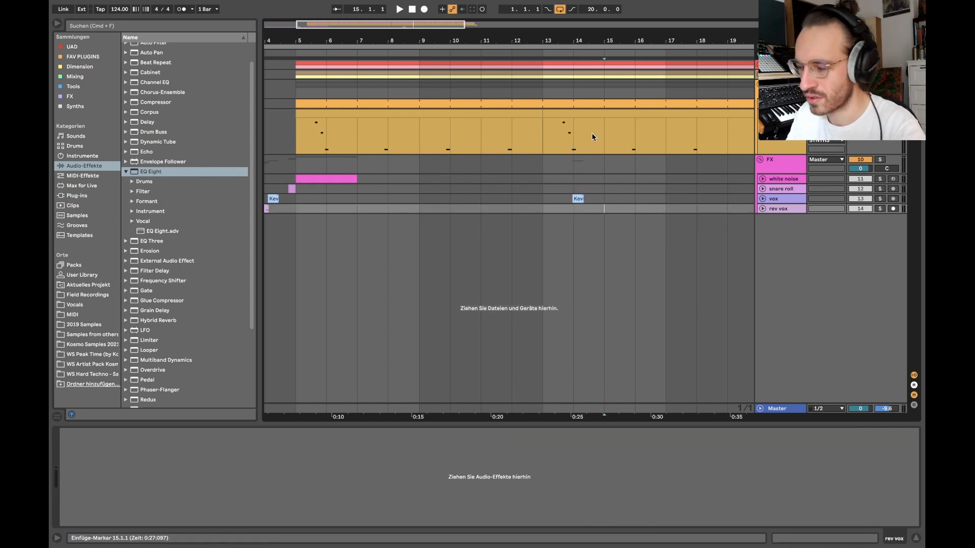
{"action": "left_click", "coordinate": [553, 135]}
{"action": "scroll", "coordinate": [608, 452], "scroll_direction": "right", "scroll_amount": 12}
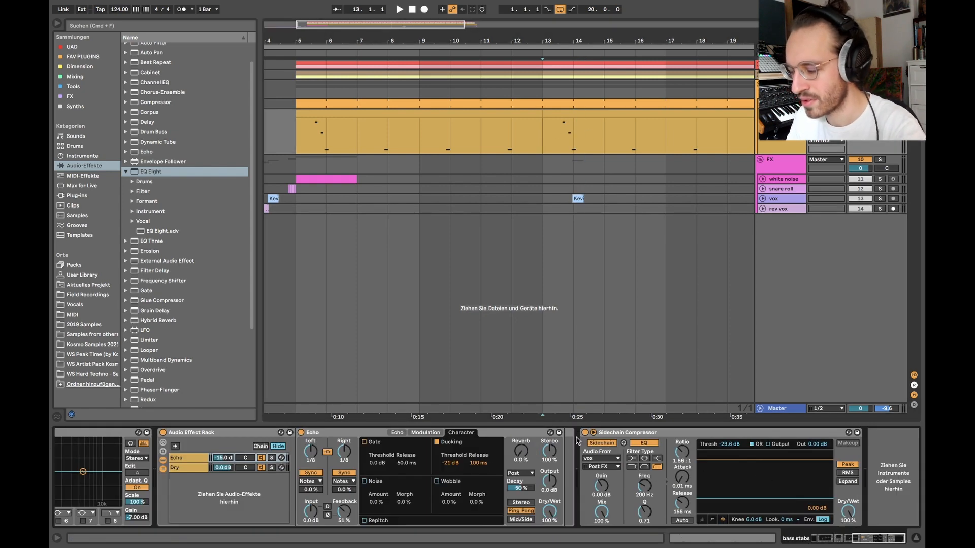
{"action": "scroll", "coordinate": [603, 452], "scroll_direction": "left", "scroll_amount": 12}
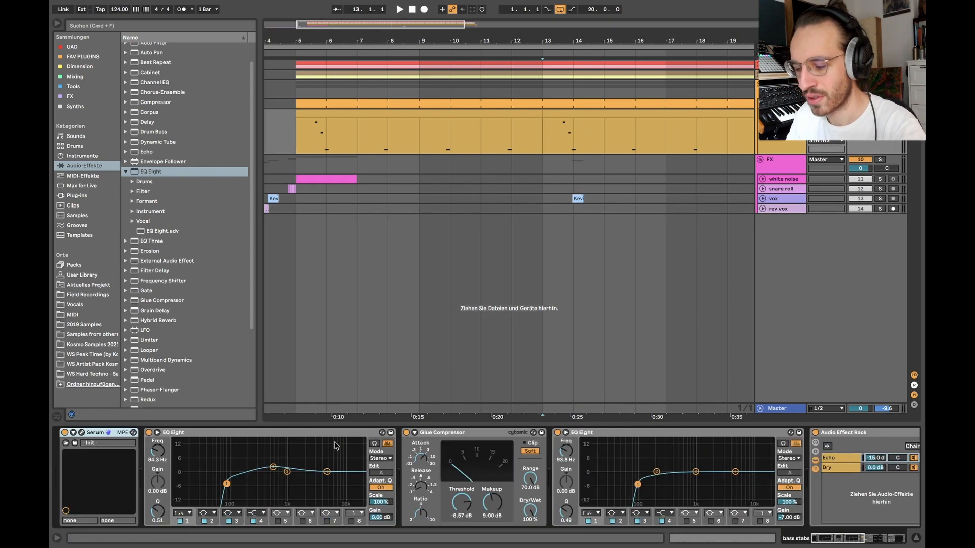
{"action": "left_click", "coordinate": [82, 433]}
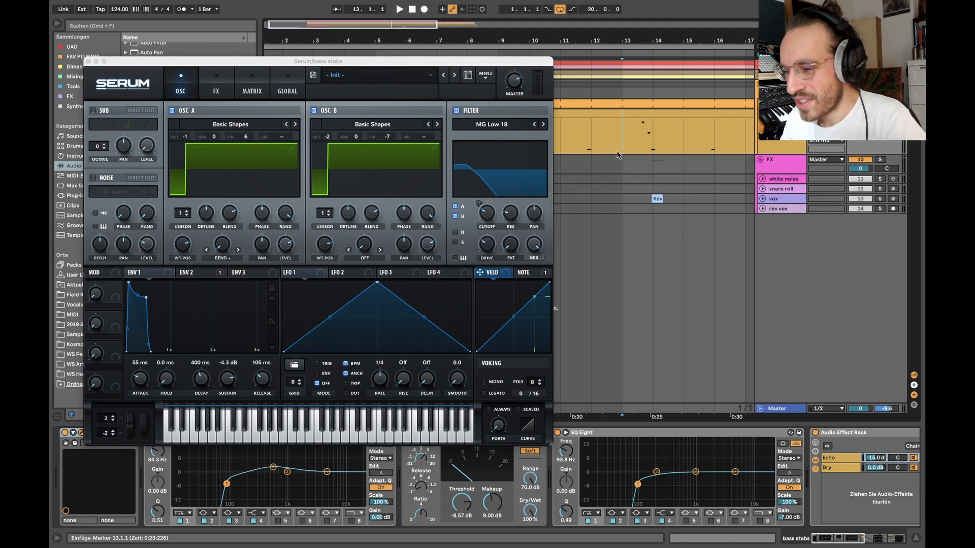
Review Serum's two Basic Shapes oscillators, then play the bass stabs from 13.1.1 and stop.
{"action": "scroll", "coordinate": [622, 137], "scroll_direction": "right", "scroll_amount": 2}
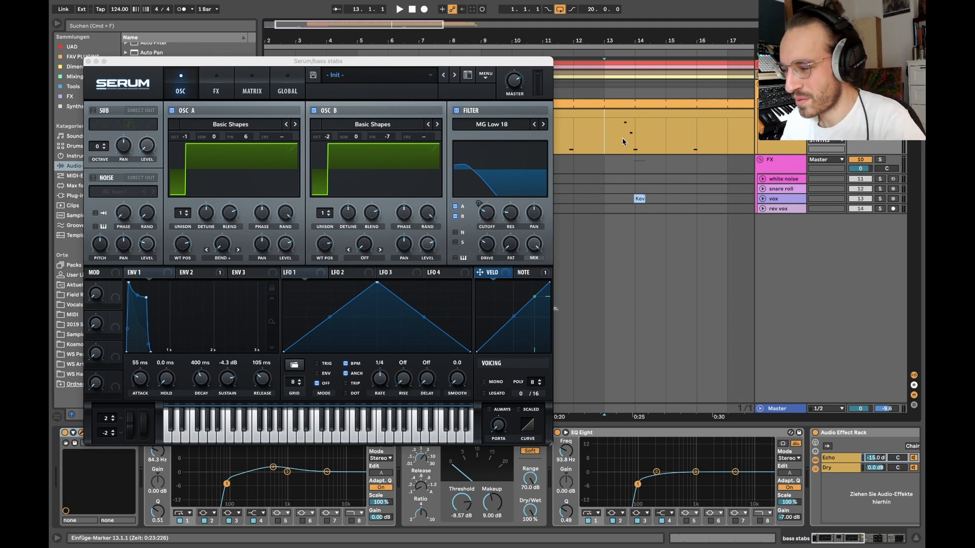
{"action": "scroll", "coordinate": [623, 138], "scroll_direction": "right", "scroll_amount": 3}
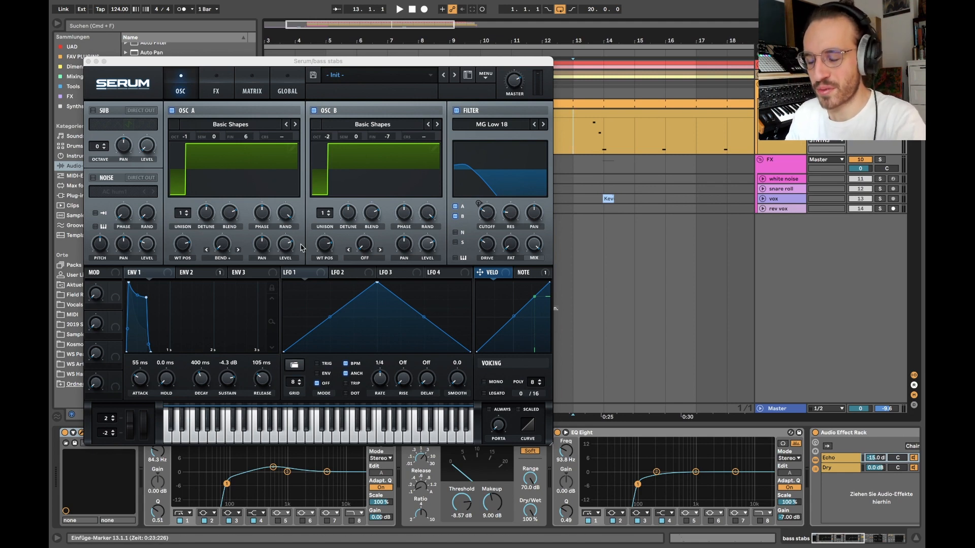
{"action": "mouse_move", "coordinate": [325, 246]}
{"action": "left_mouse_down"}
{"action": "mouse_move", "coordinate": [325, 278]}
{"action": "mouse_move", "coordinate": [319, 236]}
{"action": "left_mouse_up"}
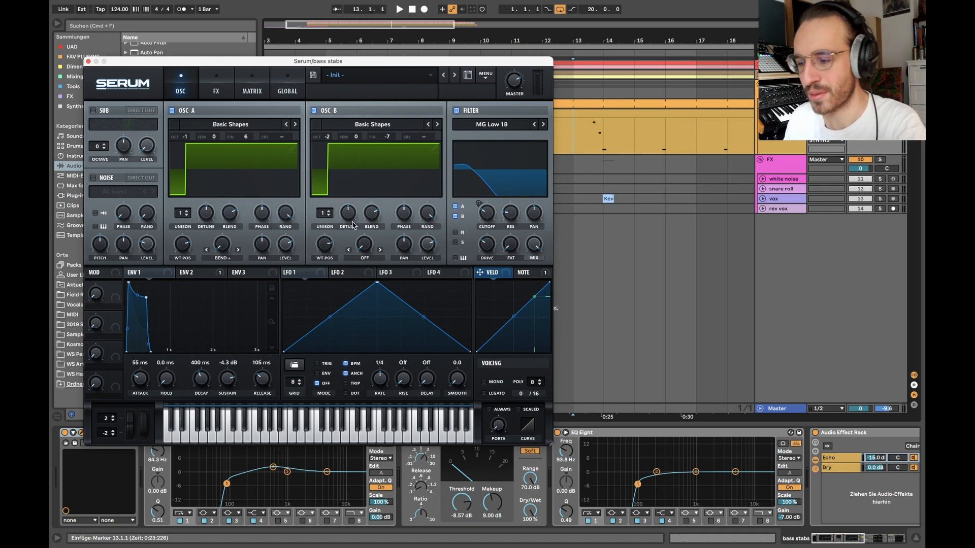
{"action": "left_click", "coordinate": [578, 140]}
{"action": "key", "text": "space"}
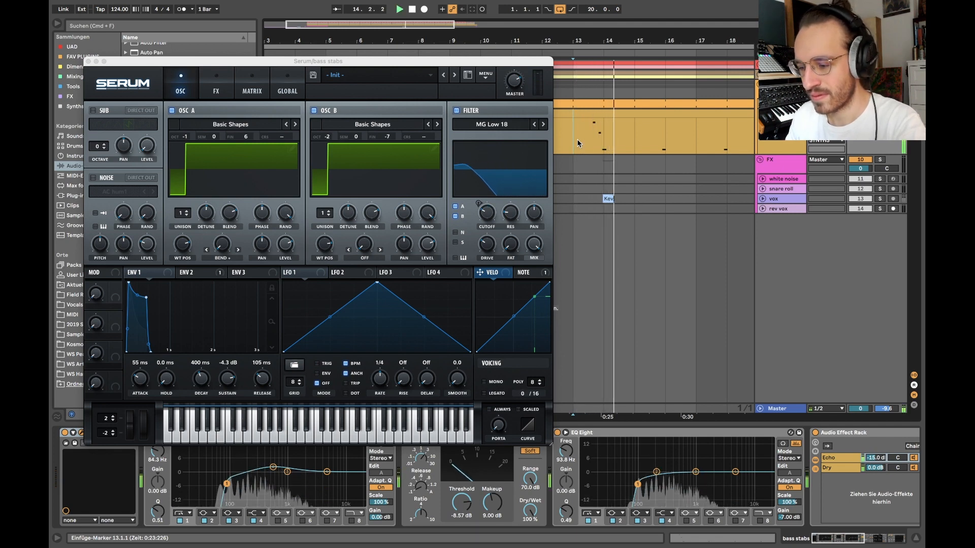
{"action": "key", "text": "space"}
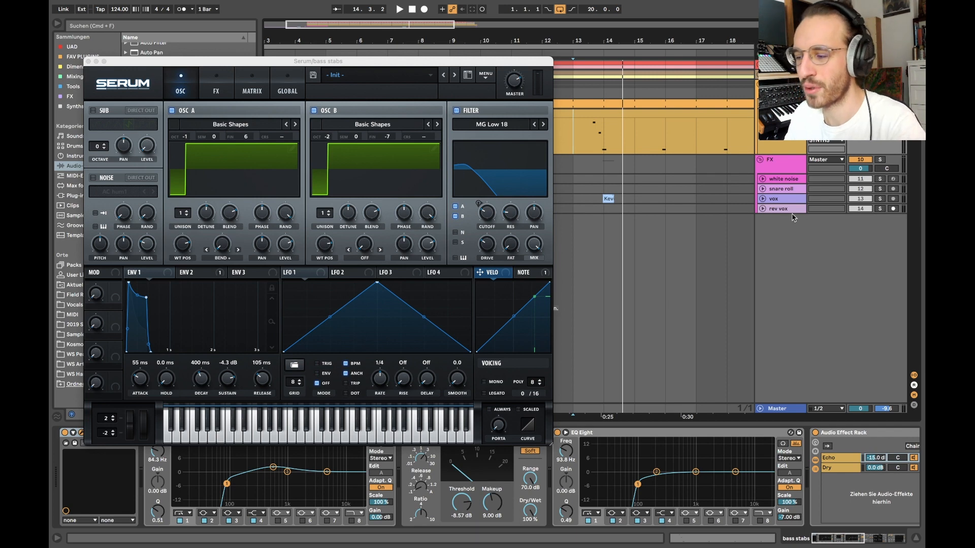
Return the insert marker to 13.1.1, view Serum's Distortion effect, and go back to the oscillator page.
{"action": "left_click", "coordinate": [578, 144]}
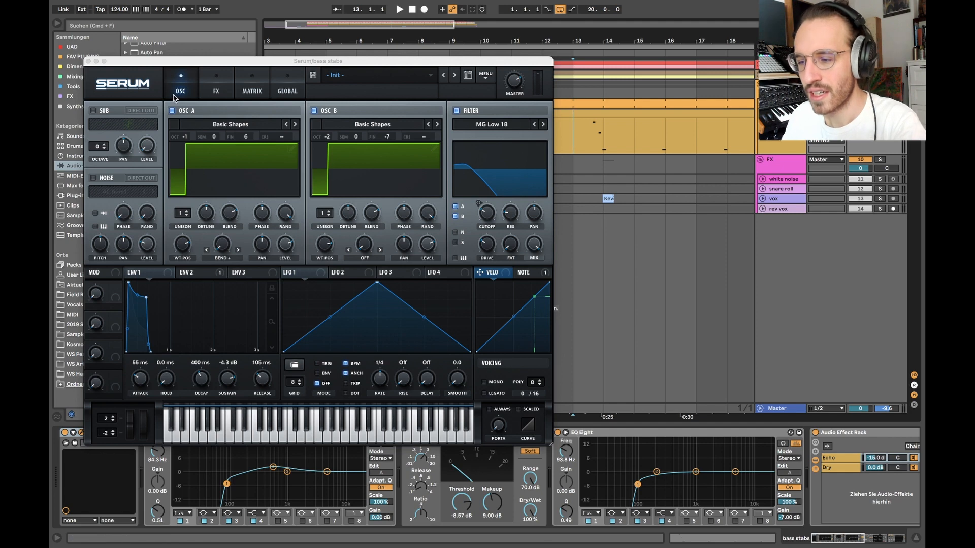
{"action": "left_click", "coordinate": [216, 86]}
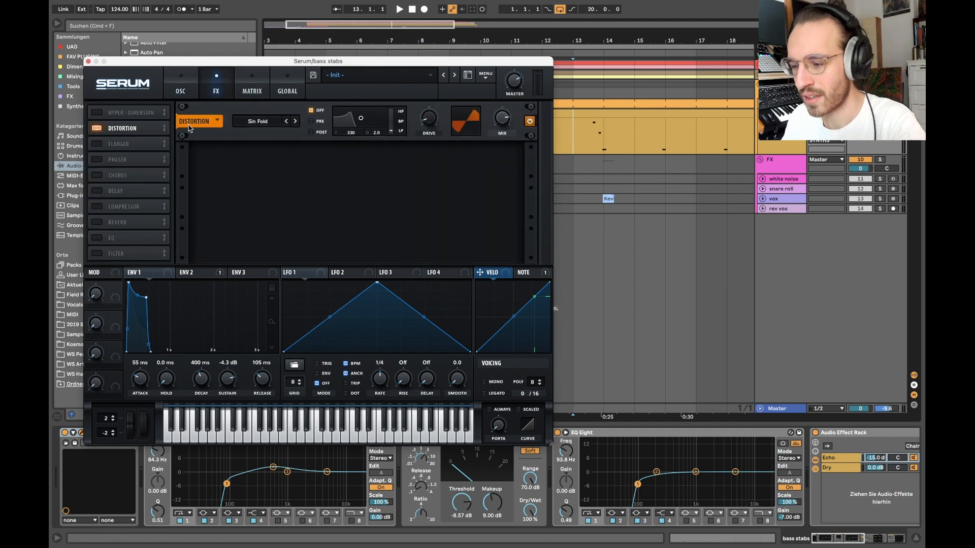
{"action": "left_click", "coordinate": [180, 90]}
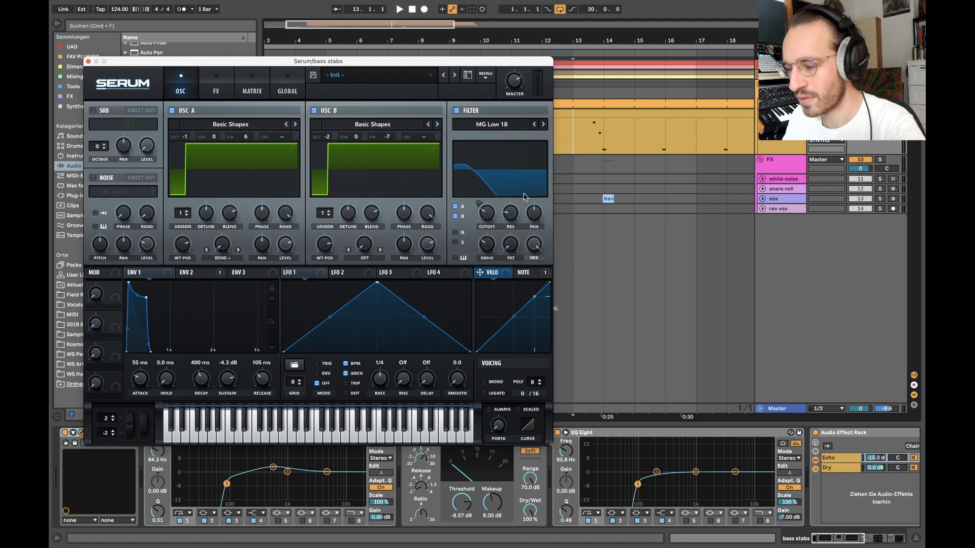
Inspect Serum's Env 2, velocity and note curves, select bars 13 to 15, and list the modulators assigned to the filter cutoff.
{"action": "left_click", "coordinate": [195, 272]}
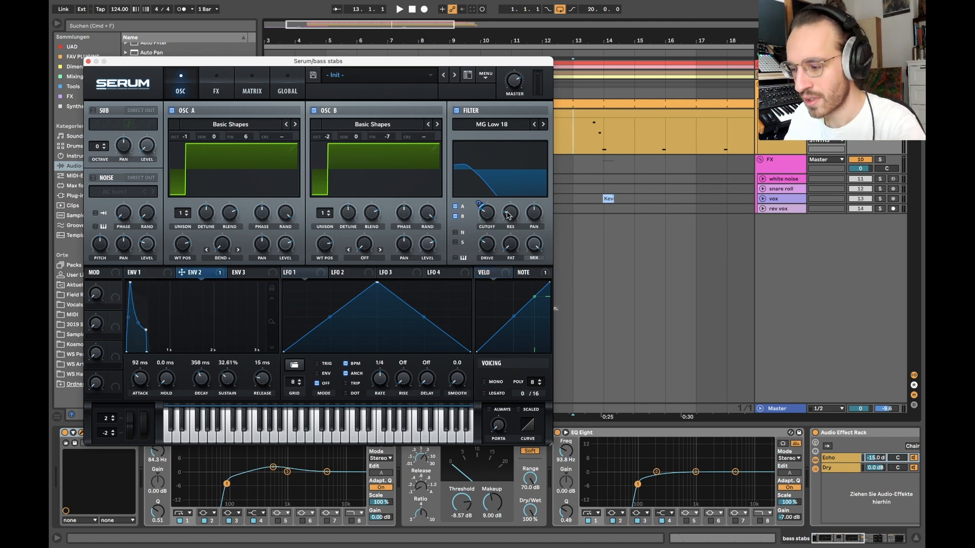
{"action": "left_click", "coordinate": [488, 274]}
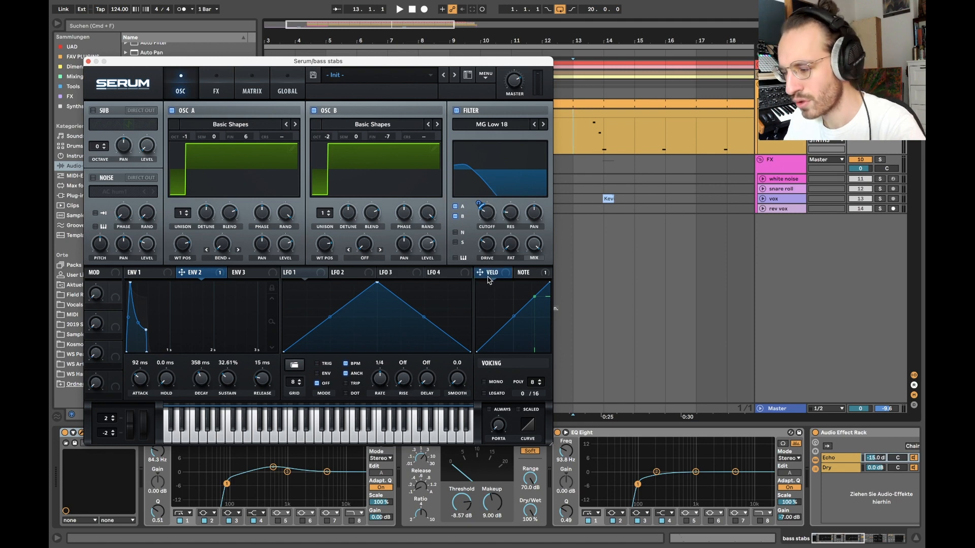
{"action": "left_click", "coordinate": [544, 276]}
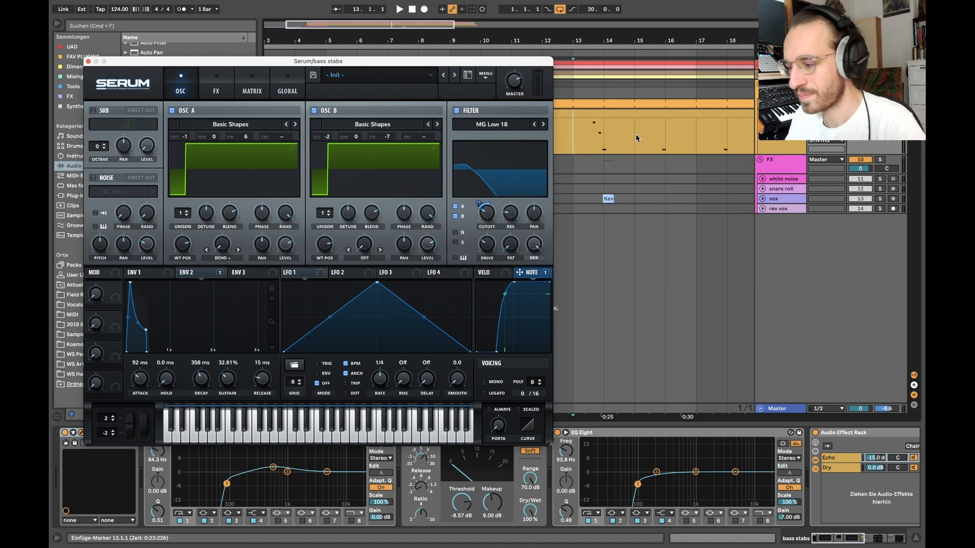
{"action": "scroll", "coordinate": [637, 138], "scroll_direction": "left", "scroll_amount": 2}
{"action": "left_click_drag", "start_coordinate": [637, 136], "coordinate": [694, 134]}
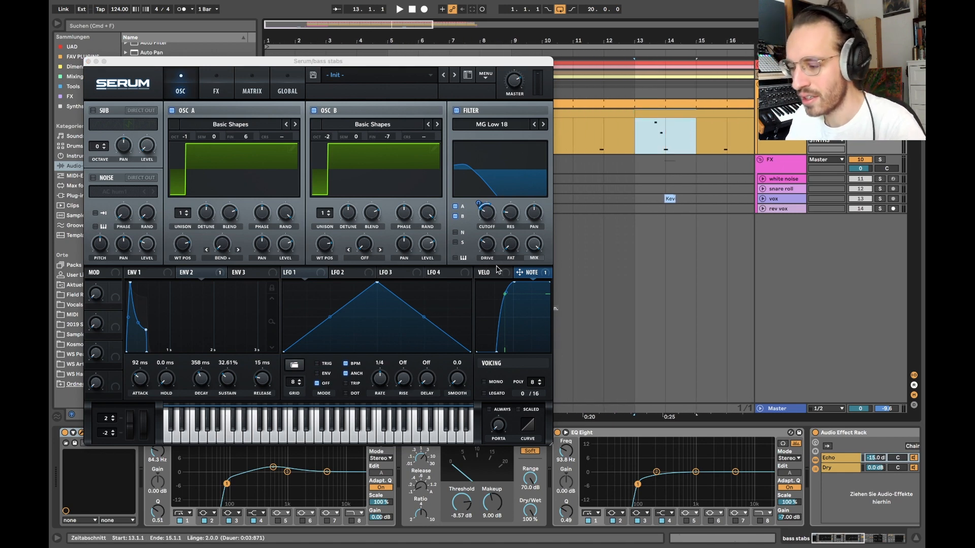
{"action": "right_click", "coordinate": [487, 209]}
{"action": "left_click", "coordinate": [637, 132]}
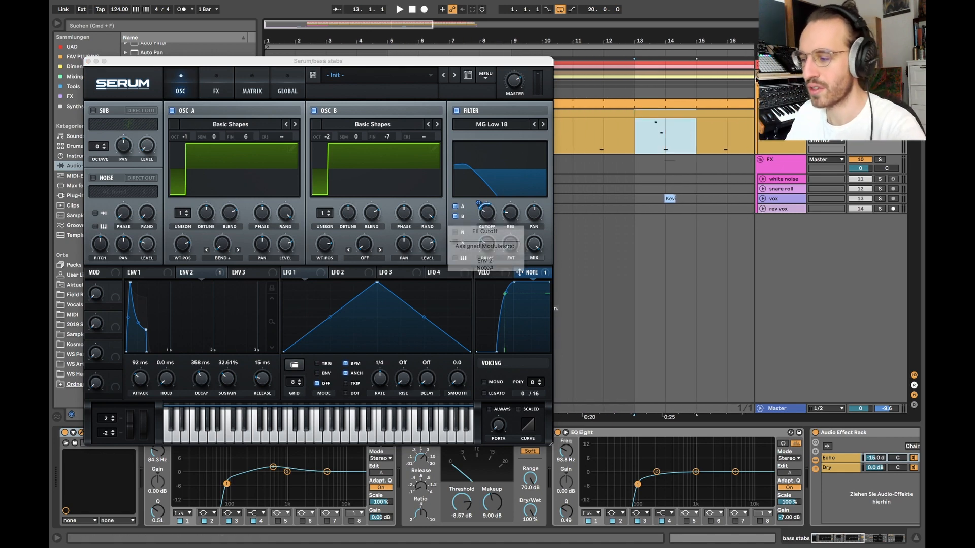
Reselect bars 13 to 15 on the bass stabs track and return to Serum's note modulation curve.
{"action": "left_click_drag", "start_coordinate": [635, 131], "coordinate": [663, 132]}
{"action": "left_click", "coordinate": [663, 133]}
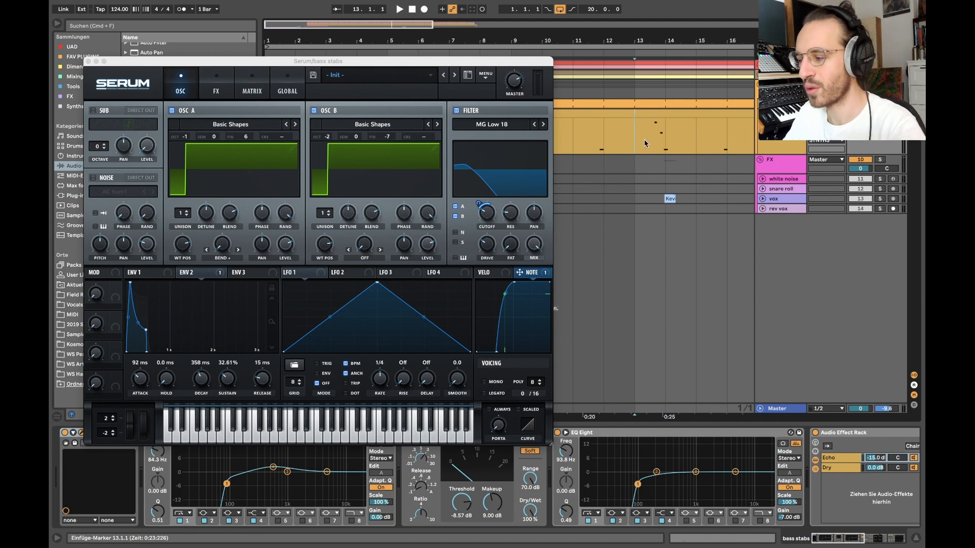
{"action": "left_click_drag", "start_coordinate": [645, 144], "coordinate": [684, 144]}
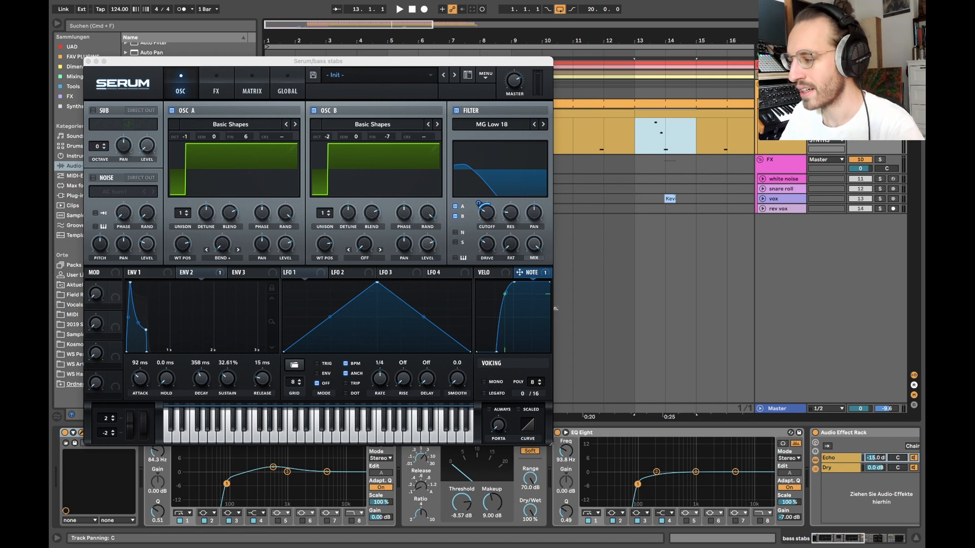
{"action": "left_click", "coordinate": [880, 114]}
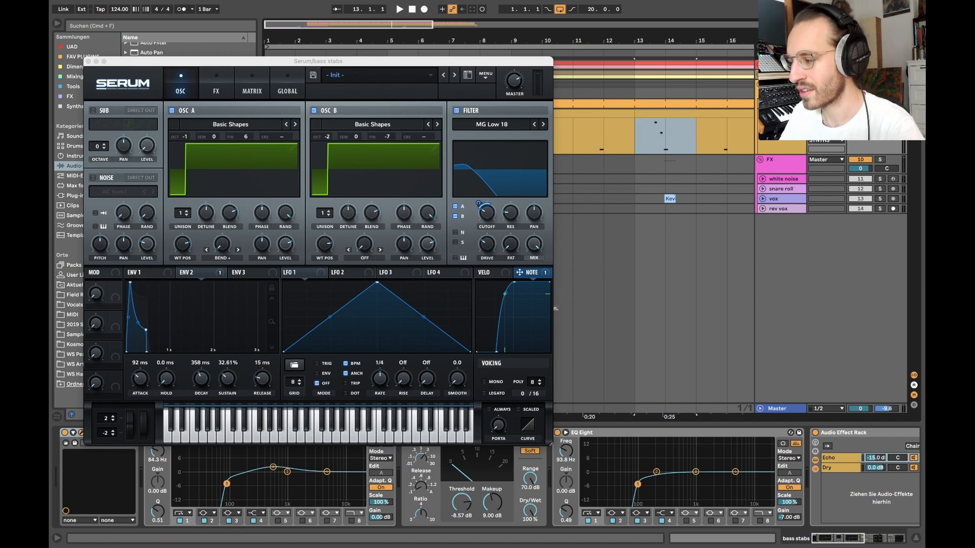
{"action": "left_click", "coordinate": [528, 277]}
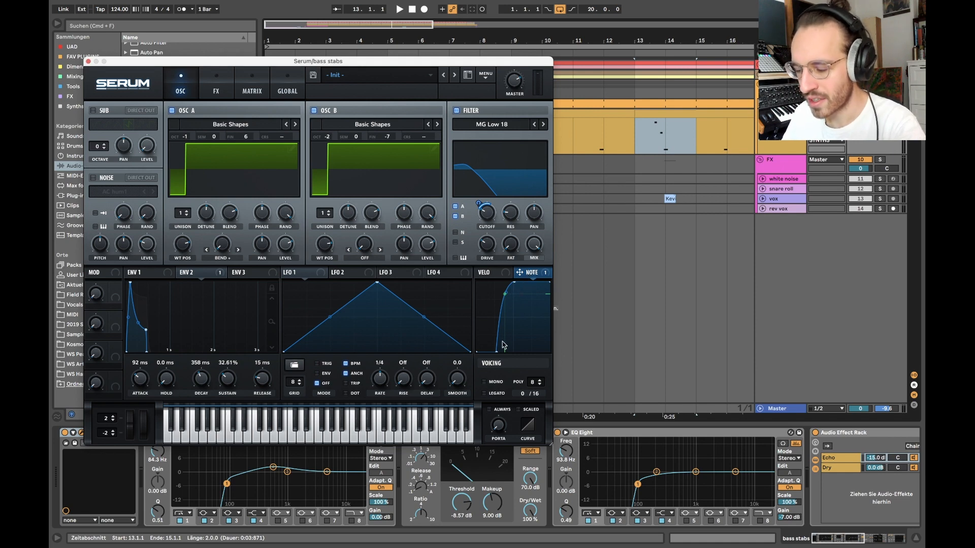
Remove both added points from Serum's note curve to make it linear, and play the selection.
{"action": "double_click", "coordinate": [514, 283]}
{"action": "double_click", "coordinate": [497, 352]}
{"action": "key", "text": "space"}
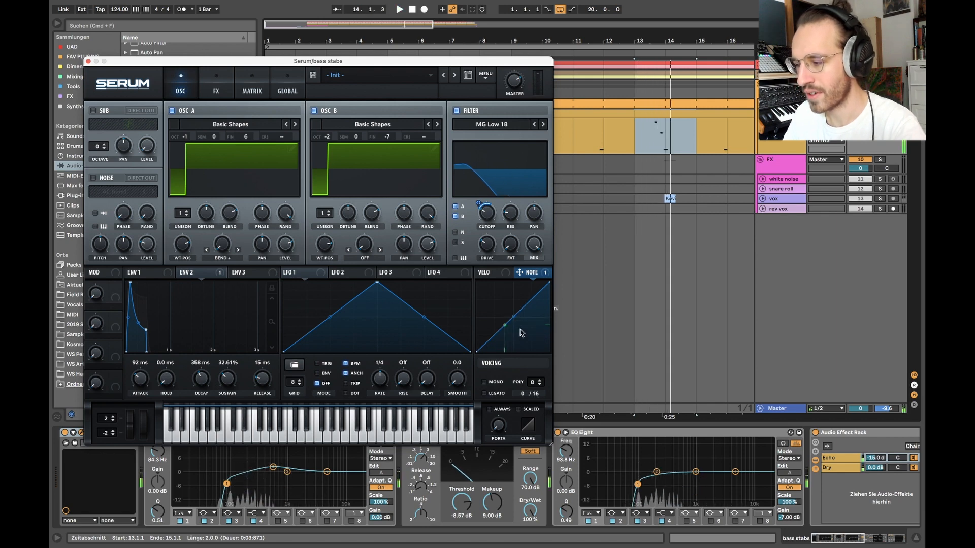
Add an upper and a lower point to the note curve for a steep rise, shift the upper point to lower notes, and audition it.
{"action": "double_click", "coordinate": [511, 291]}
{"action": "left_click_drag", "start_coordinate": [510, 291], "coordinate": [497, 364]}
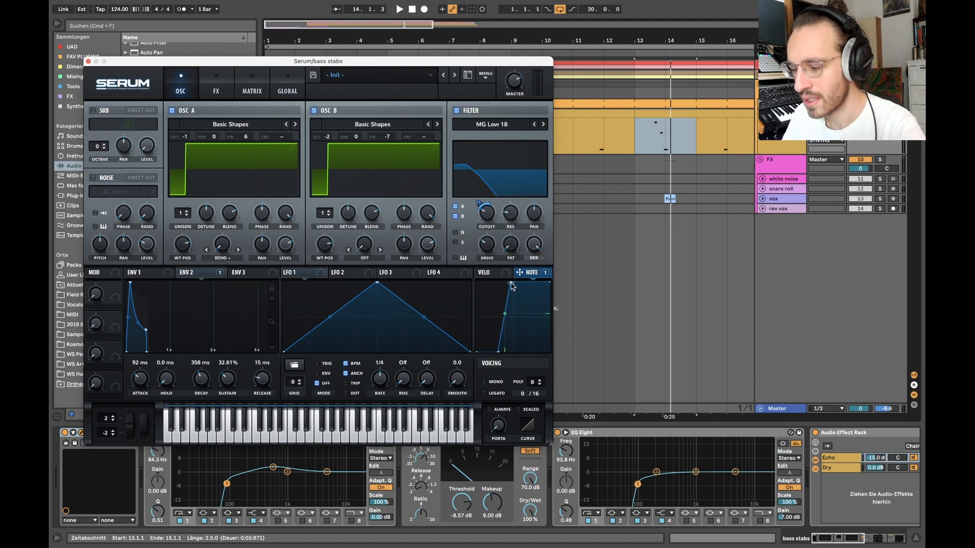
{"action": "left_click_drag", "start_coordinate": [511, 284], "coordinate": [506, 279]}
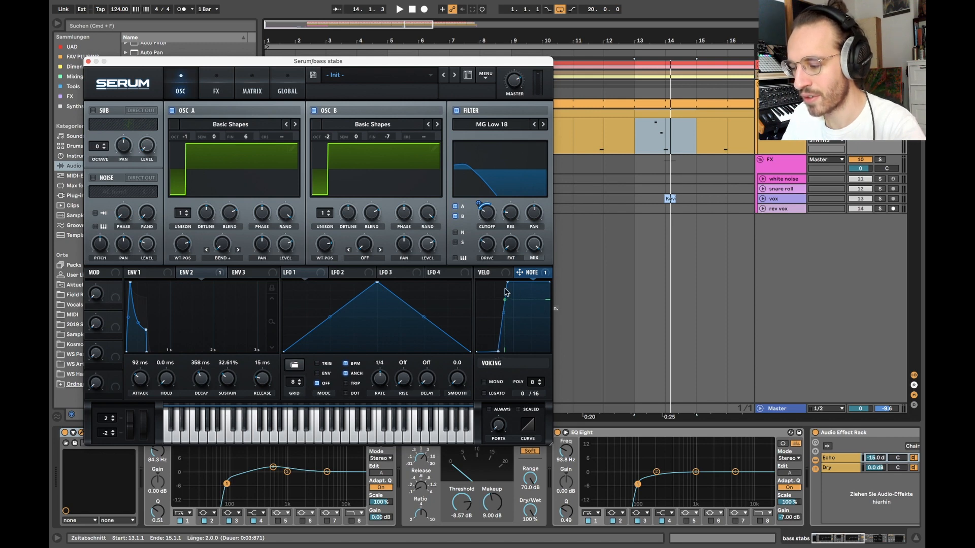
{"action": "left_click_drag", "start_coordinate": [507, 281], "coordinate": [506, 284]}
{"action": "key", "text": "space"}
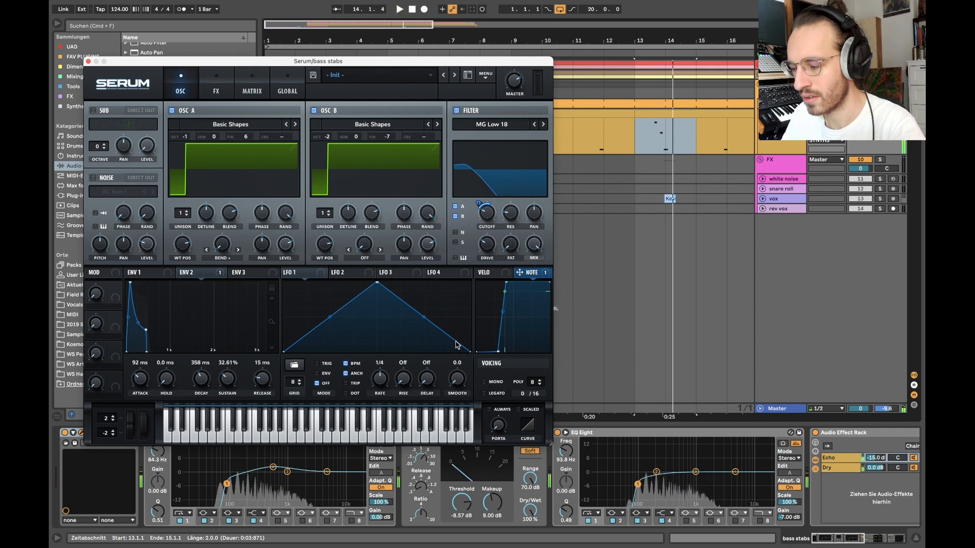
Move the note curve's upper and lower points towards higher notes, auditioning bars 13 to 15 between adjustments.
{"action": "left_click_drag", "start_coordinate": [504, 288], "coordinate": [514, 278]}
{"action": "key", "text": "space"}
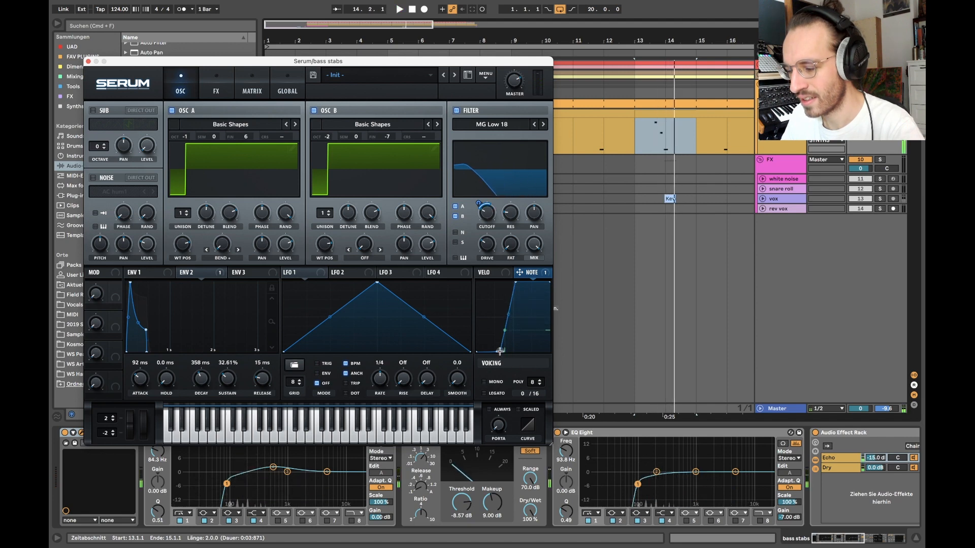
{"action": "left_click_drag", "start_coordinate": [498, 351], "coordinate": [504, 354]}
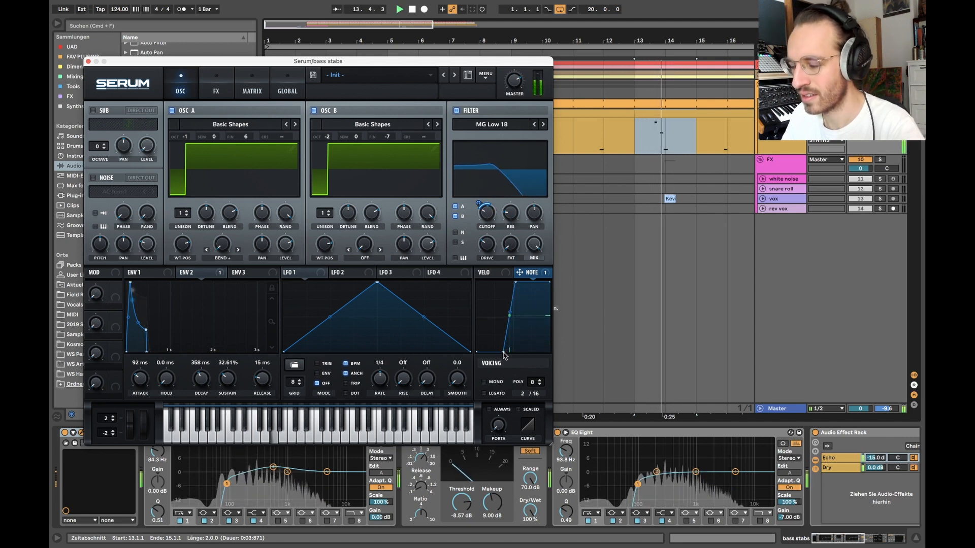
{"action": "key", "text": "space"}
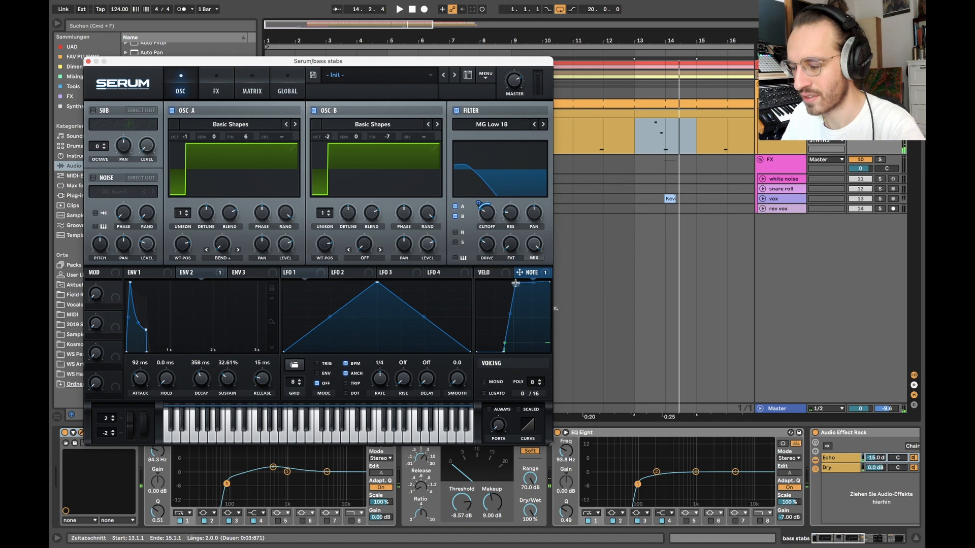
{"action": "key", "text": "space"}
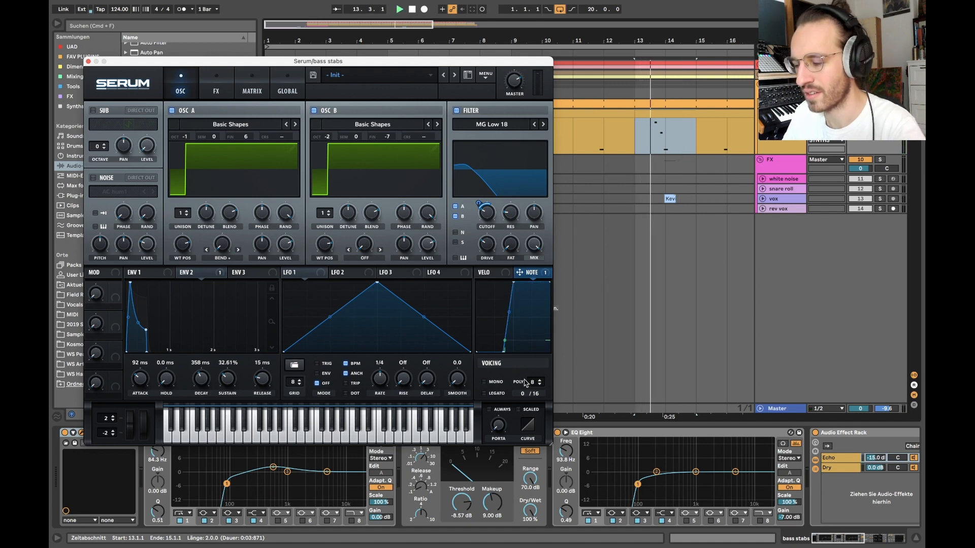
{"action": "key", "text": "space"}
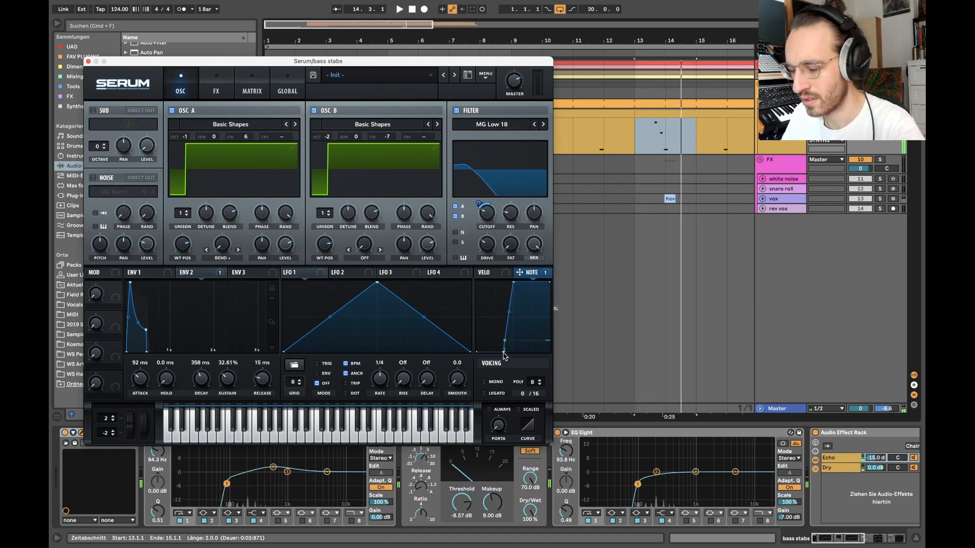
Move the note curve's lower point slightly towards lower notes, audition the bass stabs, and return the playback position to bar 13.
{"action": "left_click_drag", "start_coordinate": [502, 351], "coordinate": [500, 353]}
{"action": "key", "text": "space"}
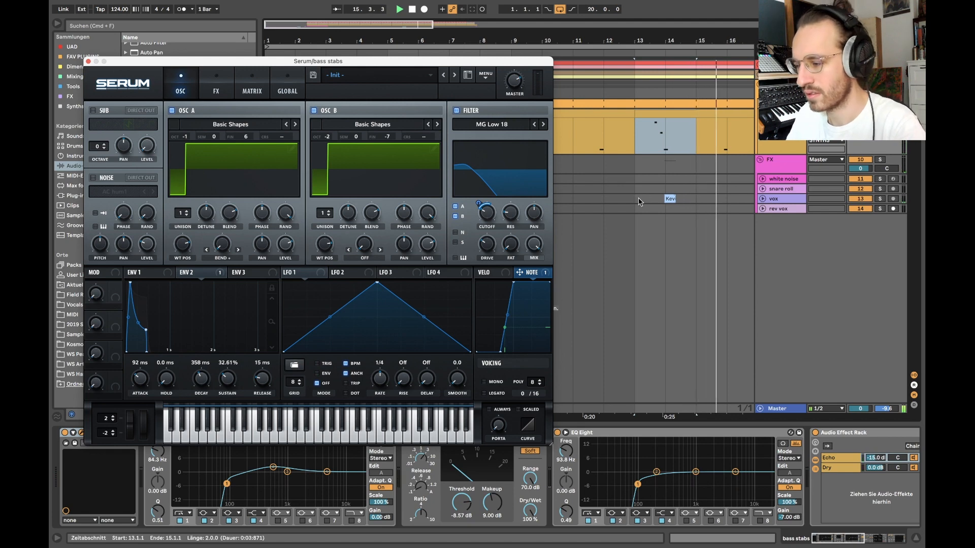
{"action": "key", "text": "space"}
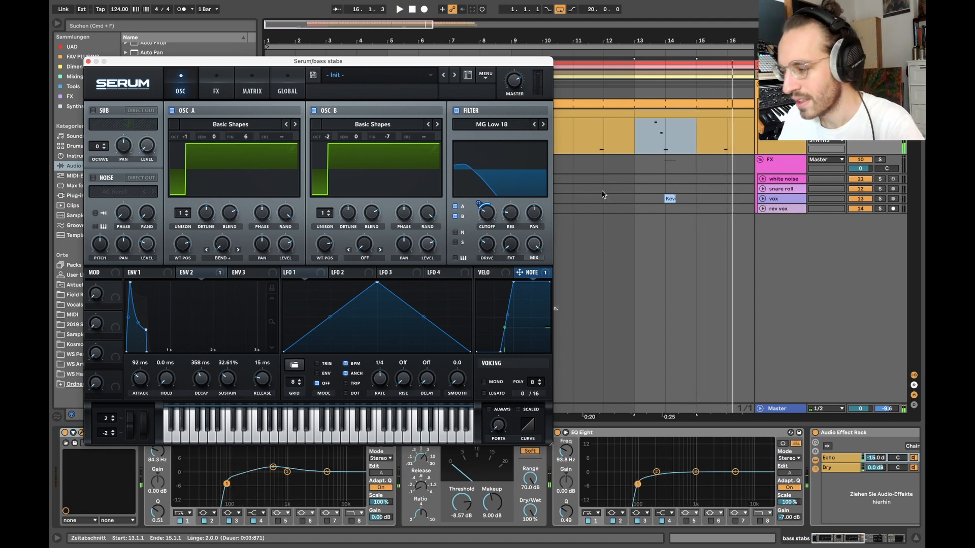
{"action": "left_click", "coordinate": [633, 132]}
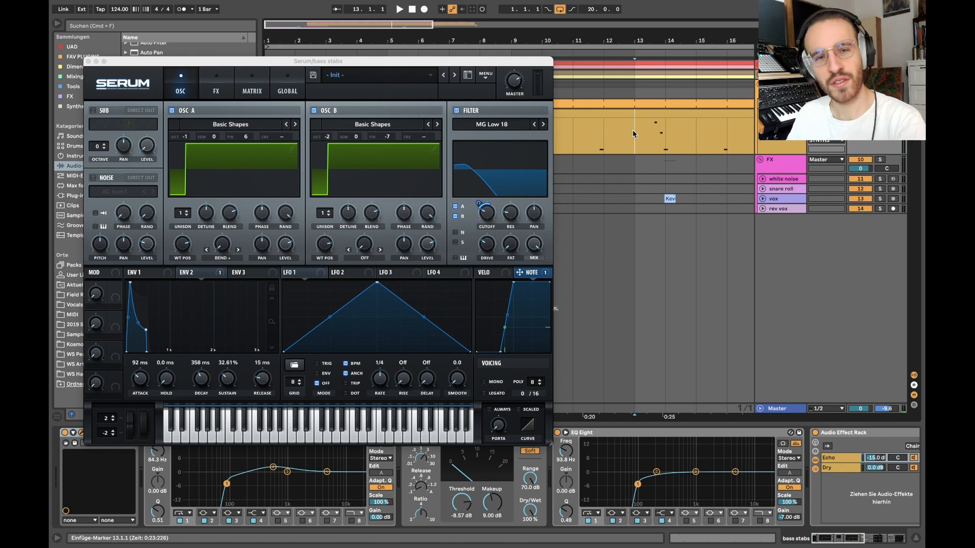
Set the attack of Serum's ENV 2 to 0 ms and audition the bass stabs from bar 13.
{"action": "scroll", "coordinate": [633, 133], "scroll_direction": "down", "scroll_amount": 5}
{"action": "scroll", "coordinate": [615, 164], "scroll_direction": "up", "scroll_amount": 4}
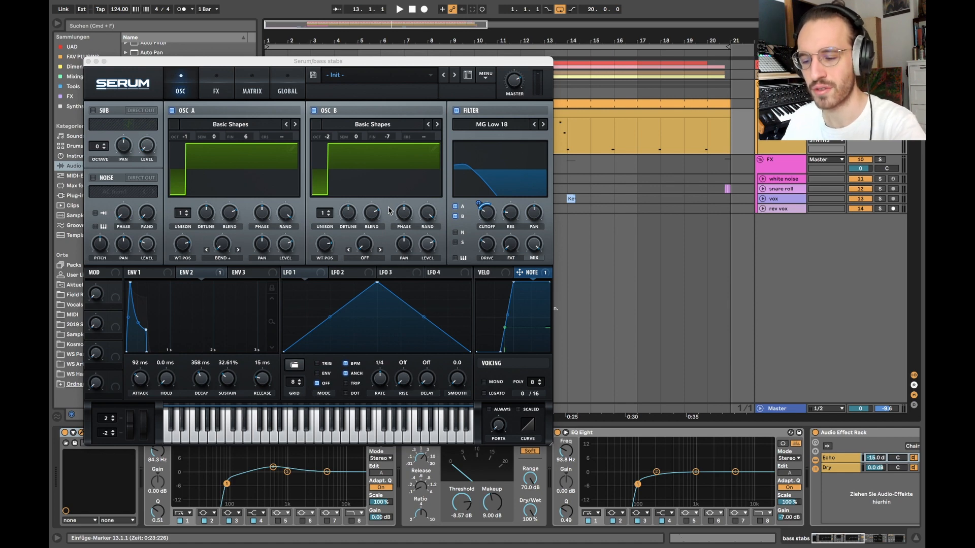
{"action": "left_click", "coordinate": [205, 270]}
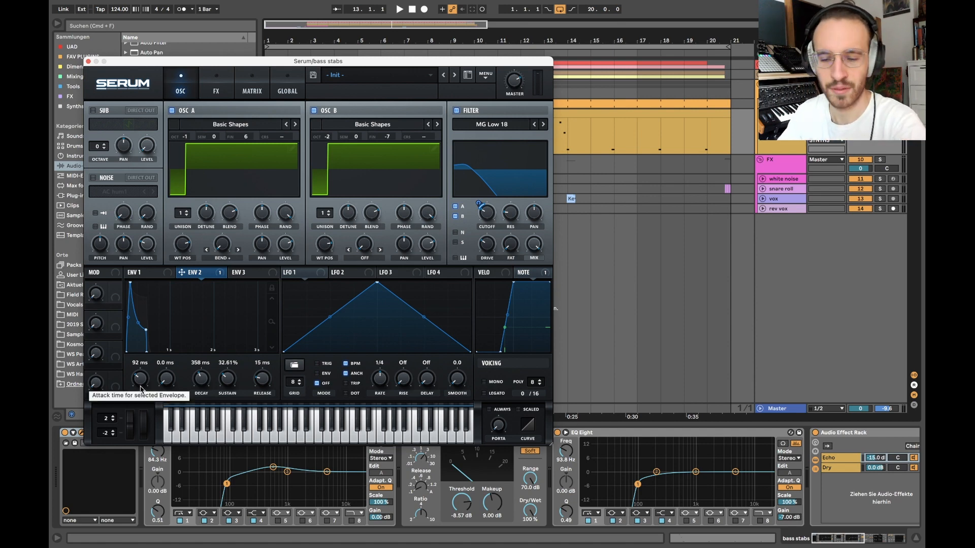
{"action": "left_click_drag", "start_coordinate": [143, 384], "coordinate": [142, 411]}
{"action": "key", "text": "space"}
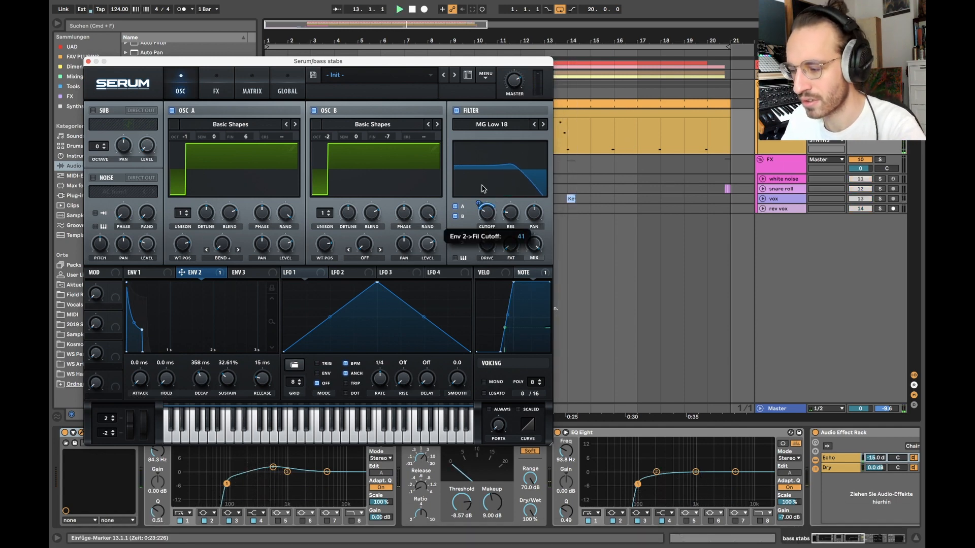
{"action": "key", "text": "space"}
Set the attack of Serum's ENV 1 to 0 ms and audition the bass stabs.
{"action": "left_click", "coordinate": [141, 272]}
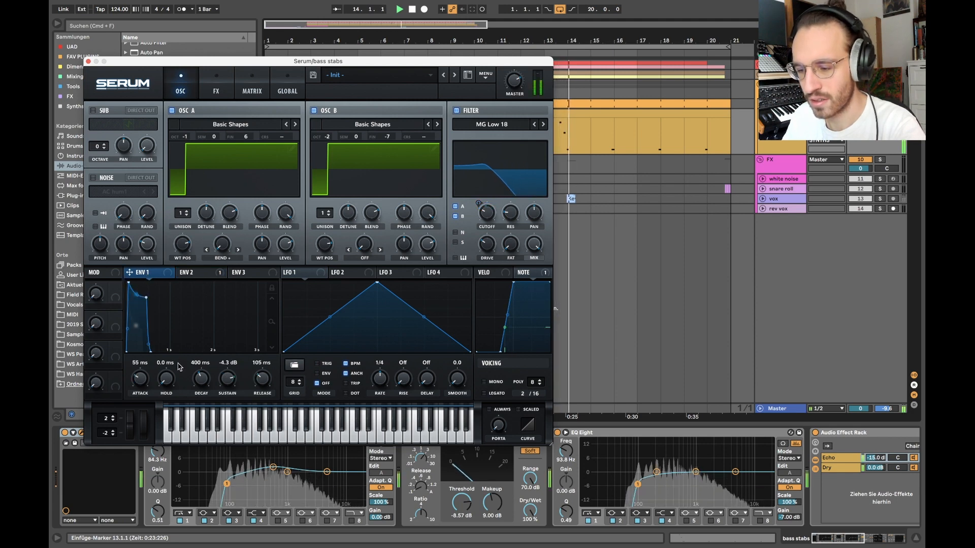
{"action": "left_click_drag", "start_coordinate": [145, 379], "coordinate": [138, 417]}
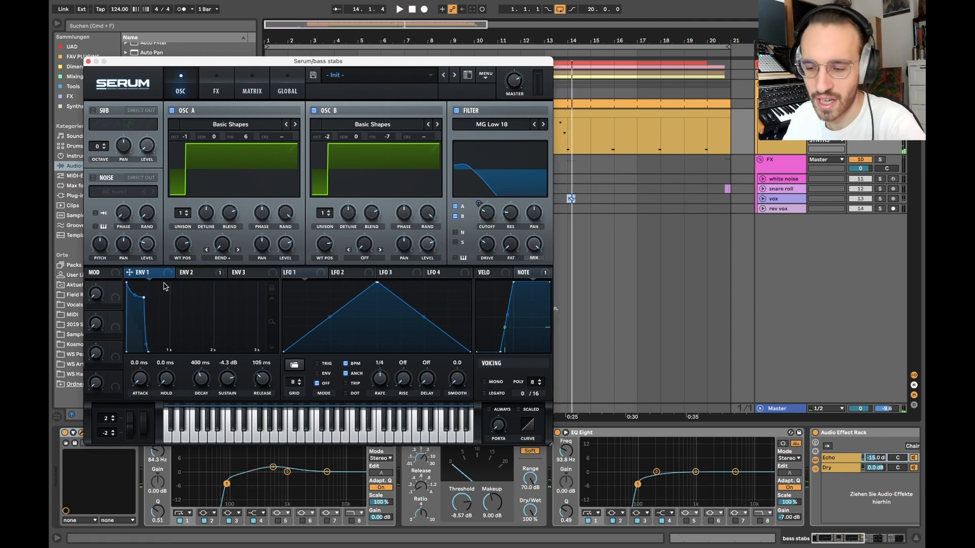
{"action": "key", "text": "space"}
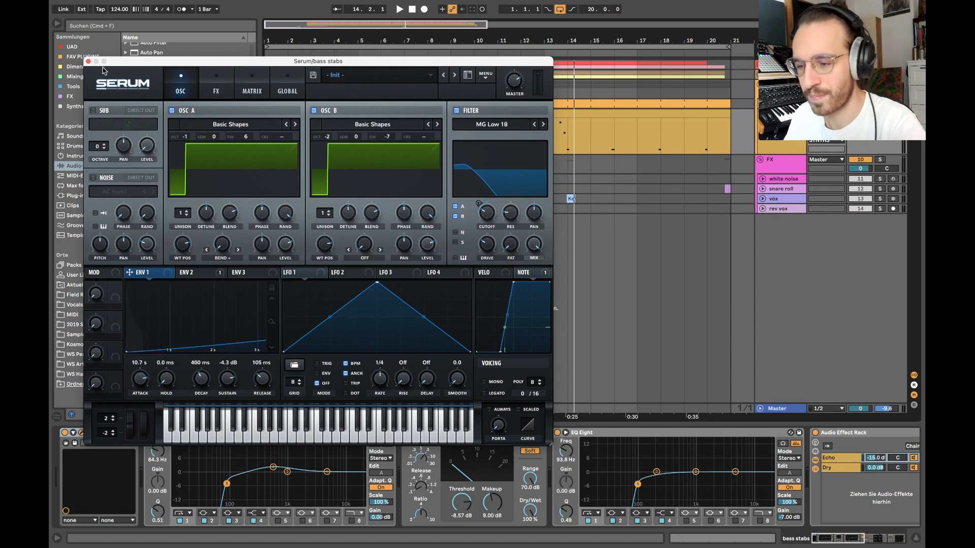
Close the Serum window and fold the bass stabs track in the arrangement.
{"action": "left_click", "coordinate": [88, 62]}
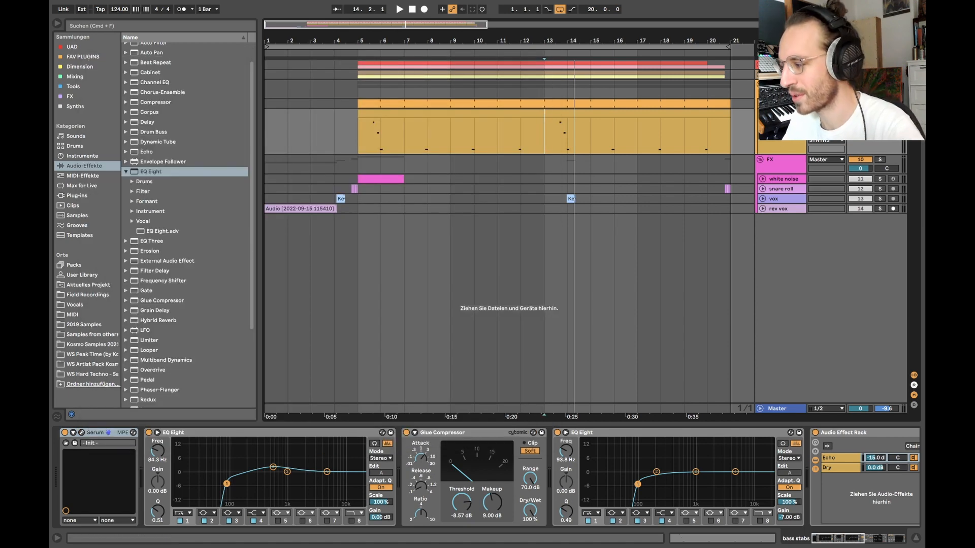
{"action": "left_click", "coordinate": [880, 114]}
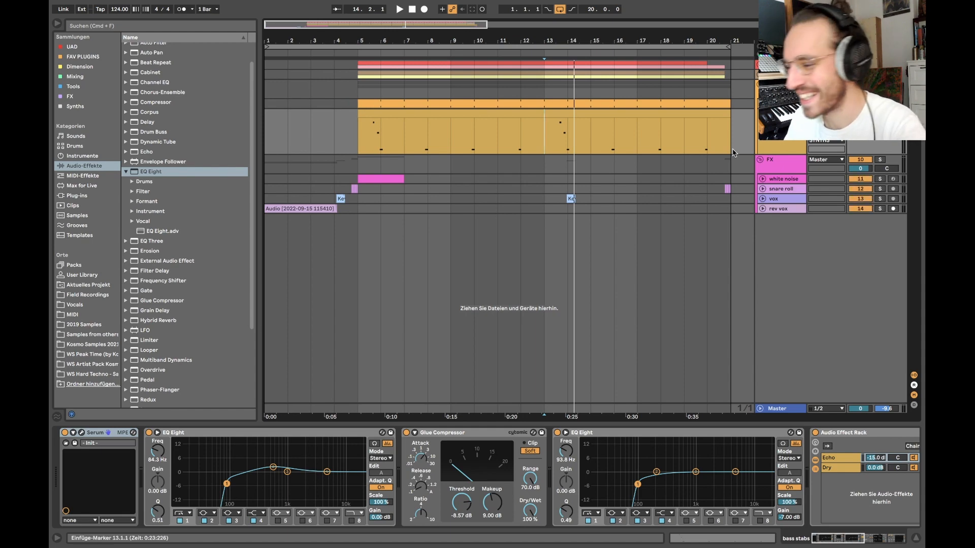
{"action": "left_click", "coordinate": [759, 114]}
{"action": "key", "text": "w"}
{"action": "key", "text": "w"}
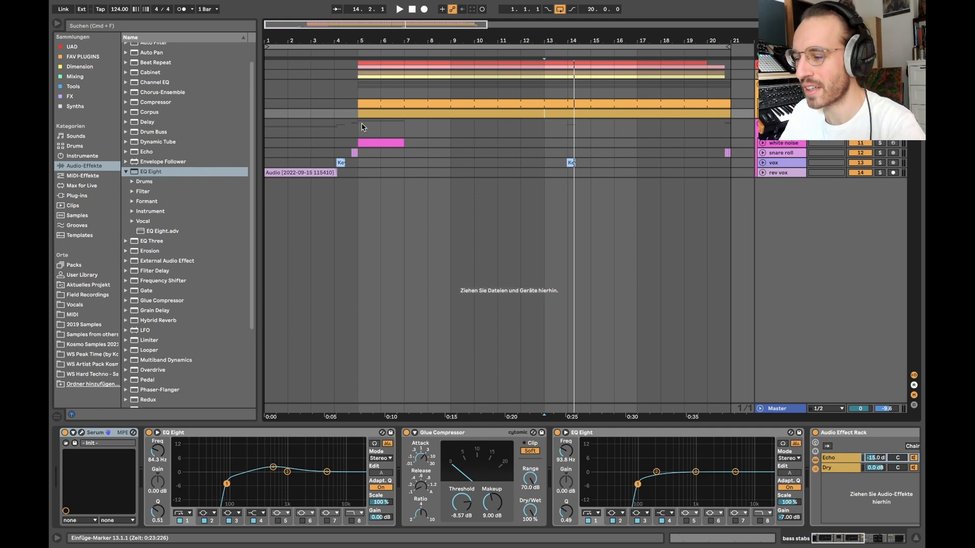
Highlight the FX group's tracks from bar 5 to 13 and from bar 13 to 21, and place the insert marker at bar 13.
{"action": "left_click_drag", "start_coordinate": [361, 125], "coordinate": [550, 192]}
{"action": "left_click_drag", "start_coordinate": [545, 122], "coordinate": [734, 176]}
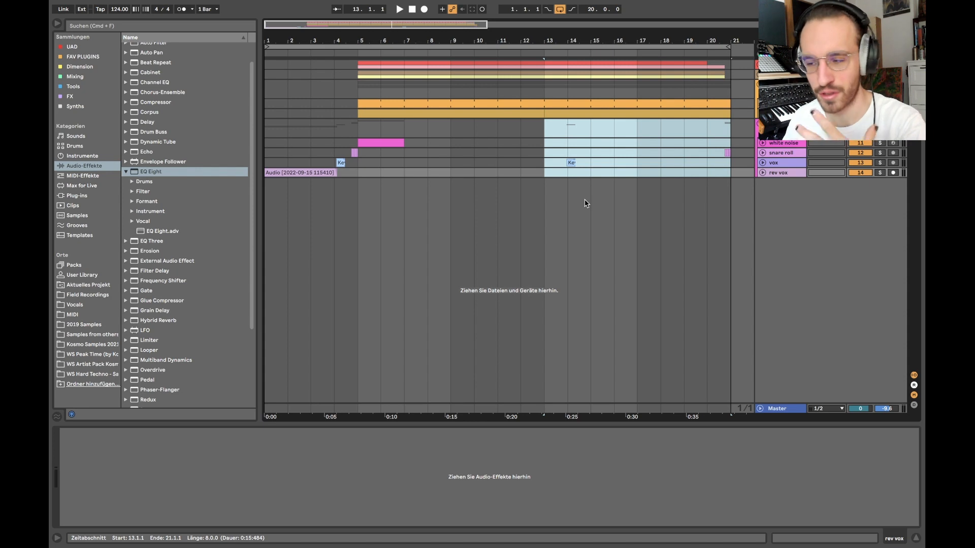
{"action": "left_click_drag", "start_coordinate": [545, 124], "coordinate": [731, 181]}
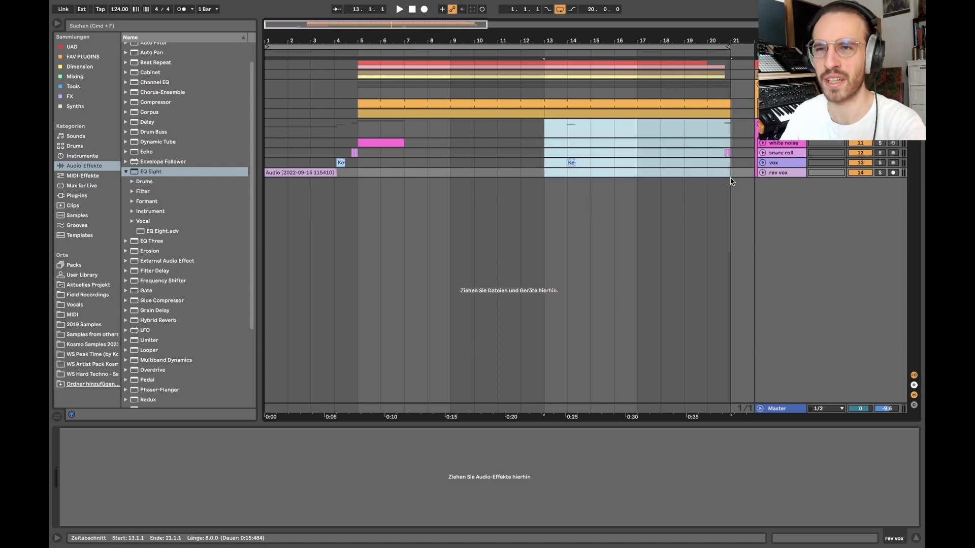
{"action": "left_click", "coordinate": [543, 131]}
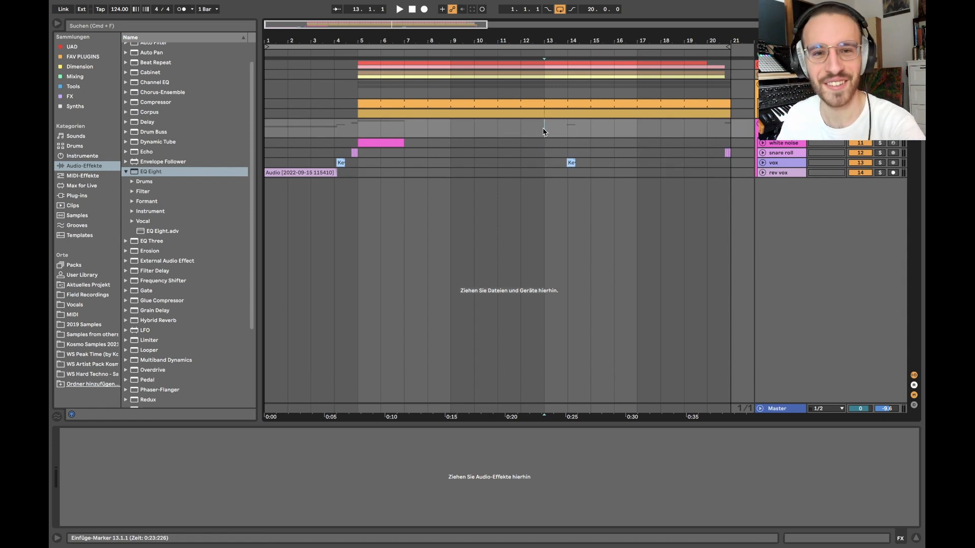